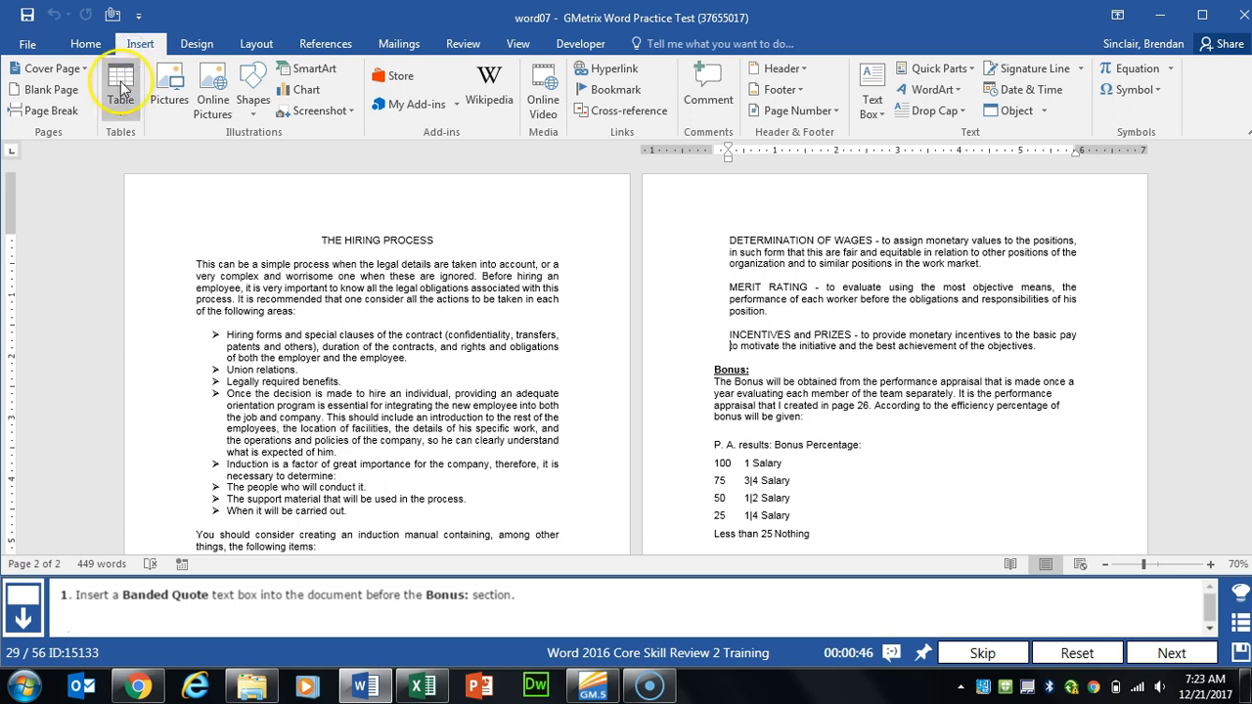
Insert a Banded Quote text box just above the Bonus: section and continue to the next task.
{"action": "left_click", "coordinate": [884, 115]}
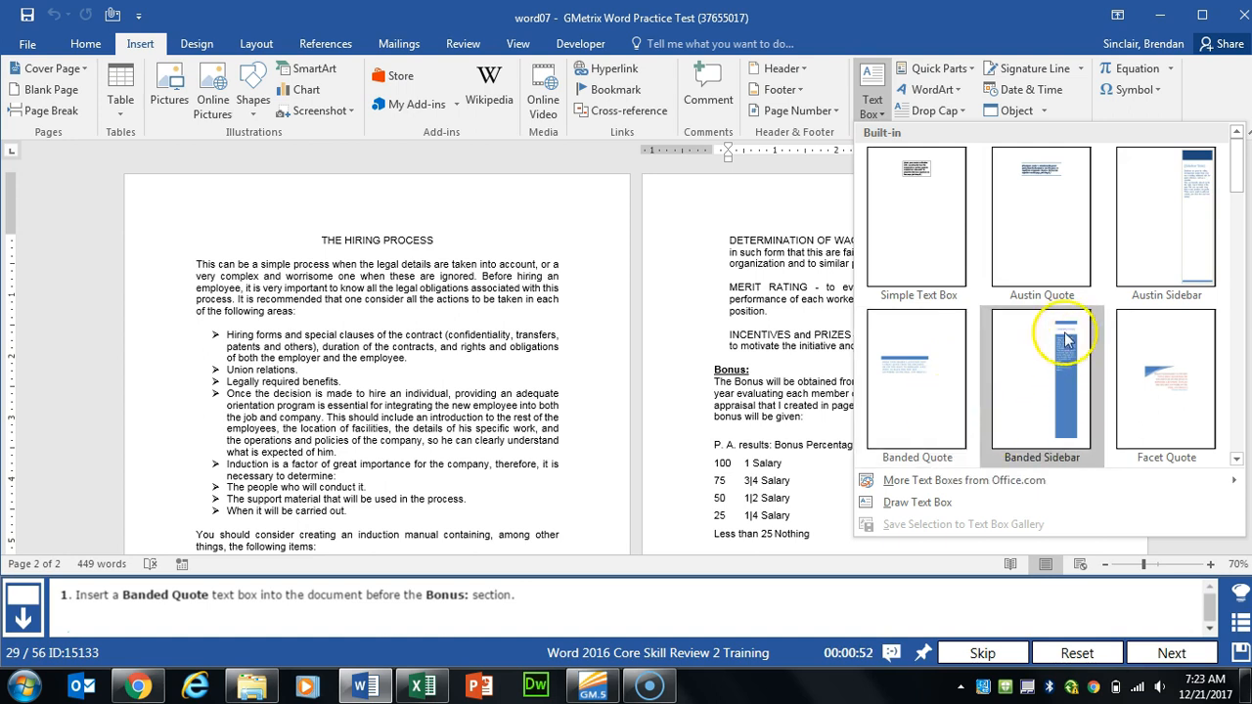
{"action": "left_click", "coordinate": [917, 411]}
{"action": "left_click_drag", "start_coordinate": [918, 411], "coordinate": [900, 309]}
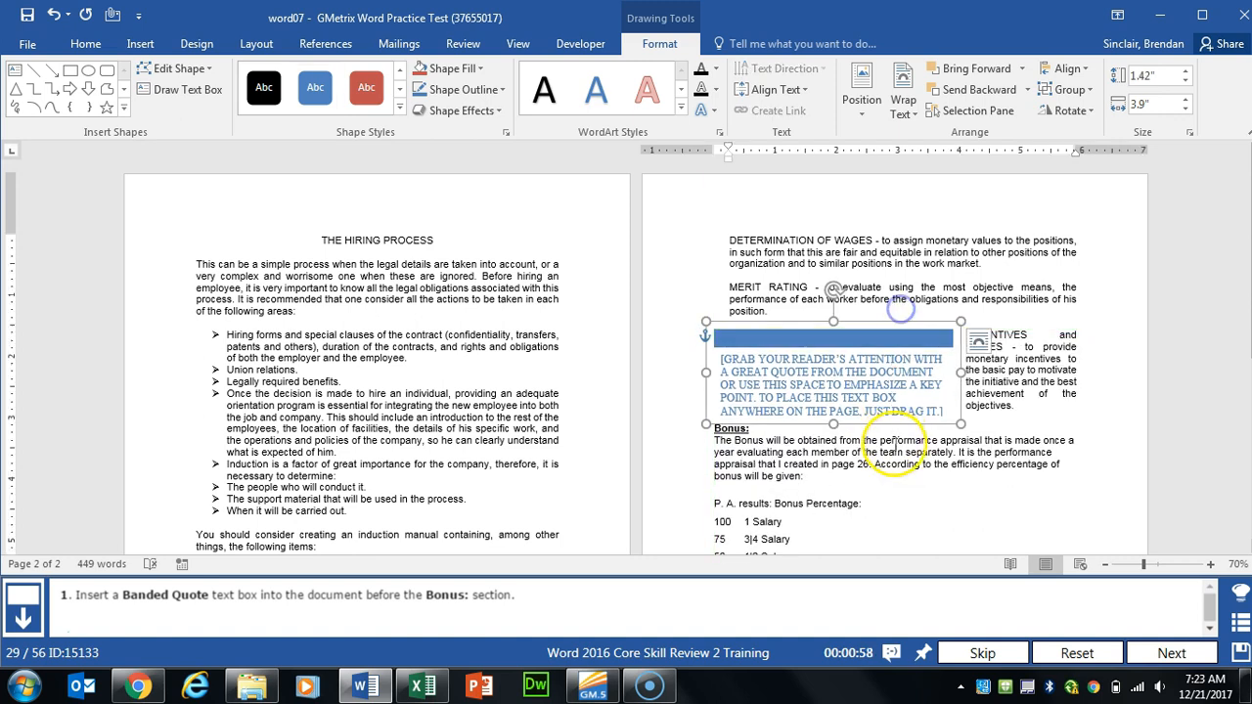
{"action": "left_click_drag", "start_coordinate": [865, 316], "coordinate": [860, 309]}
{"action": "left_click", "coordinate": [1171, 653]}
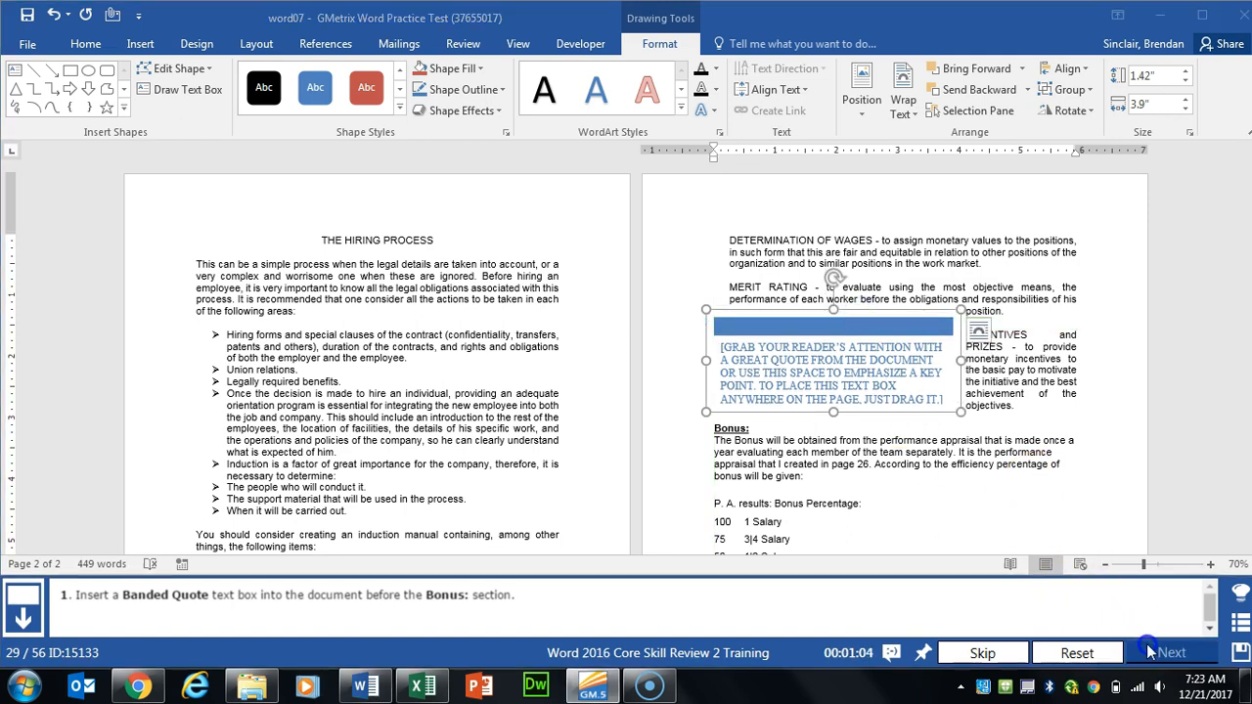
Apply the Intense Emphasis style to the whole table of oceans on page one.
{"action": "scroll", "coordinate": [411, 372], "scroll_direction": "down", "scroll_amount": 5}
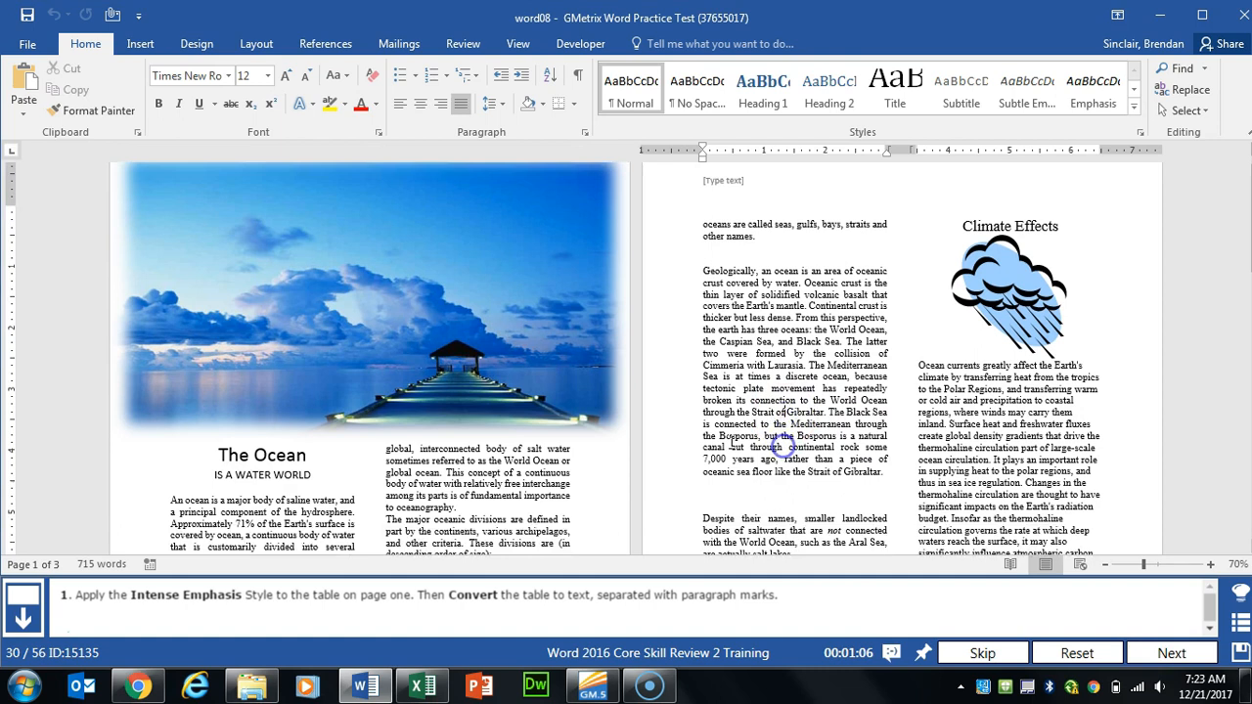
{"action": "left_click", "coordinate": [409, 343]}
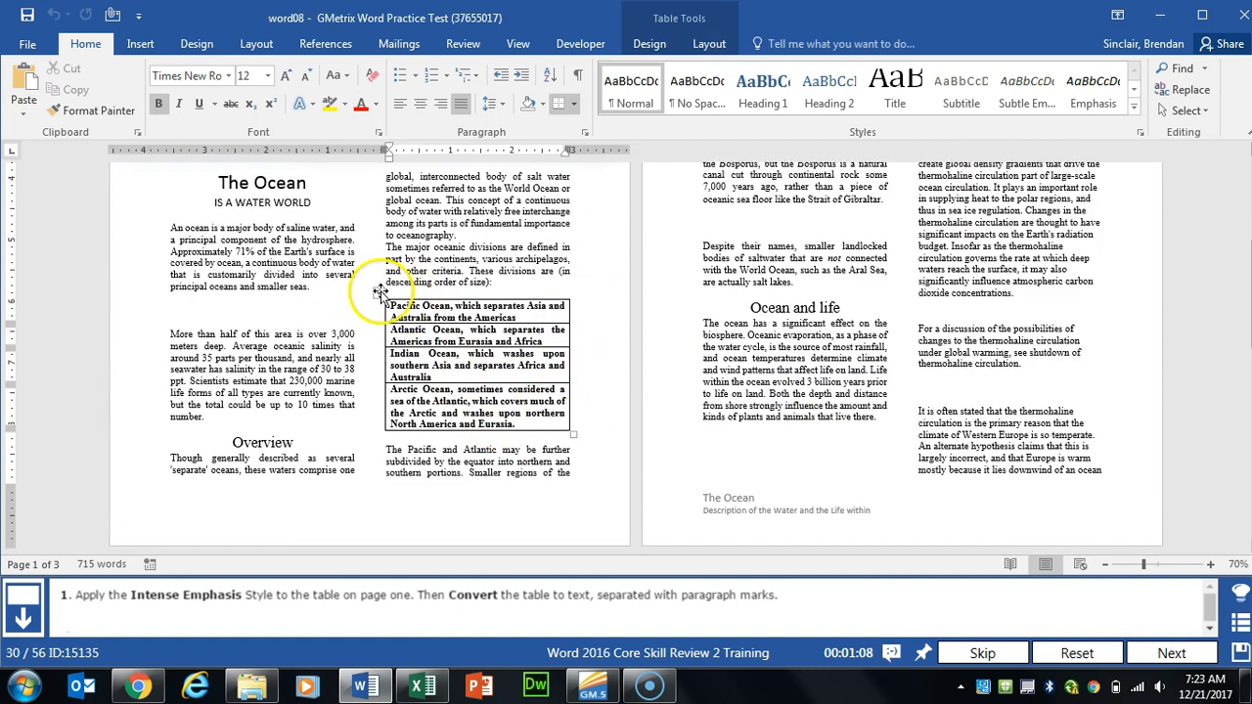
{"action": "left_click", "coordinate": [378, 292]}
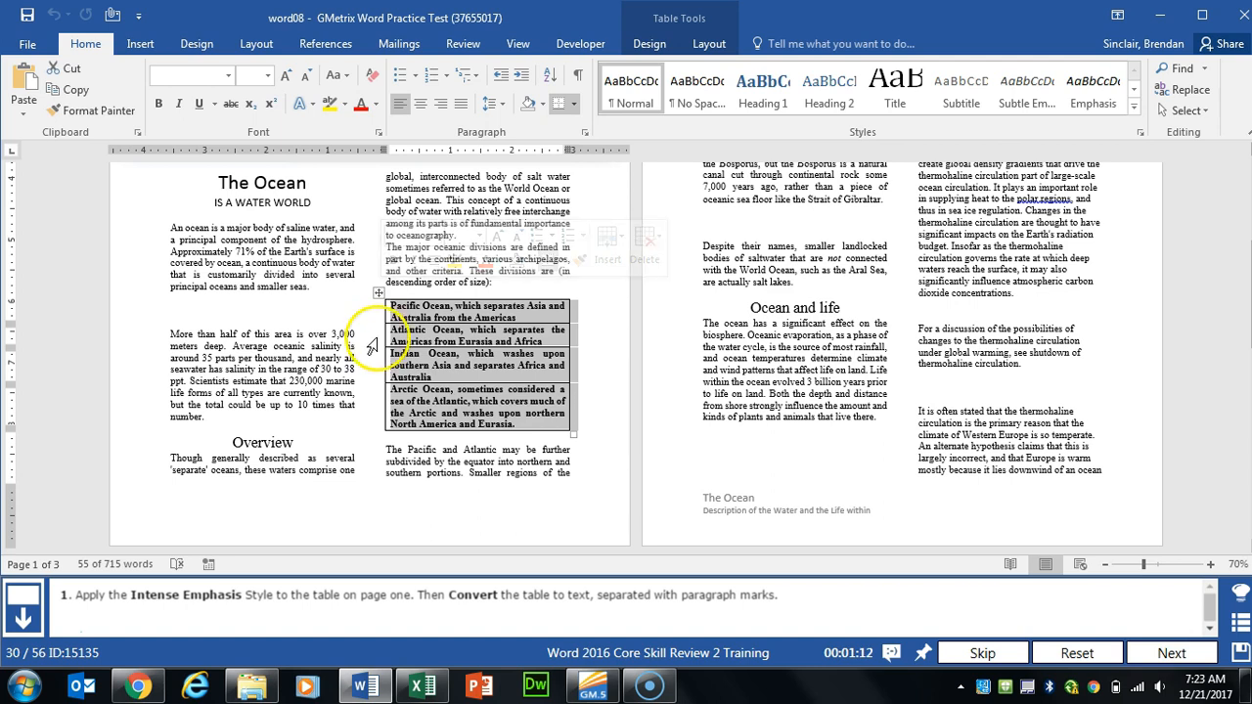
{"action": "left_click", "coordinate": [377, 294]}
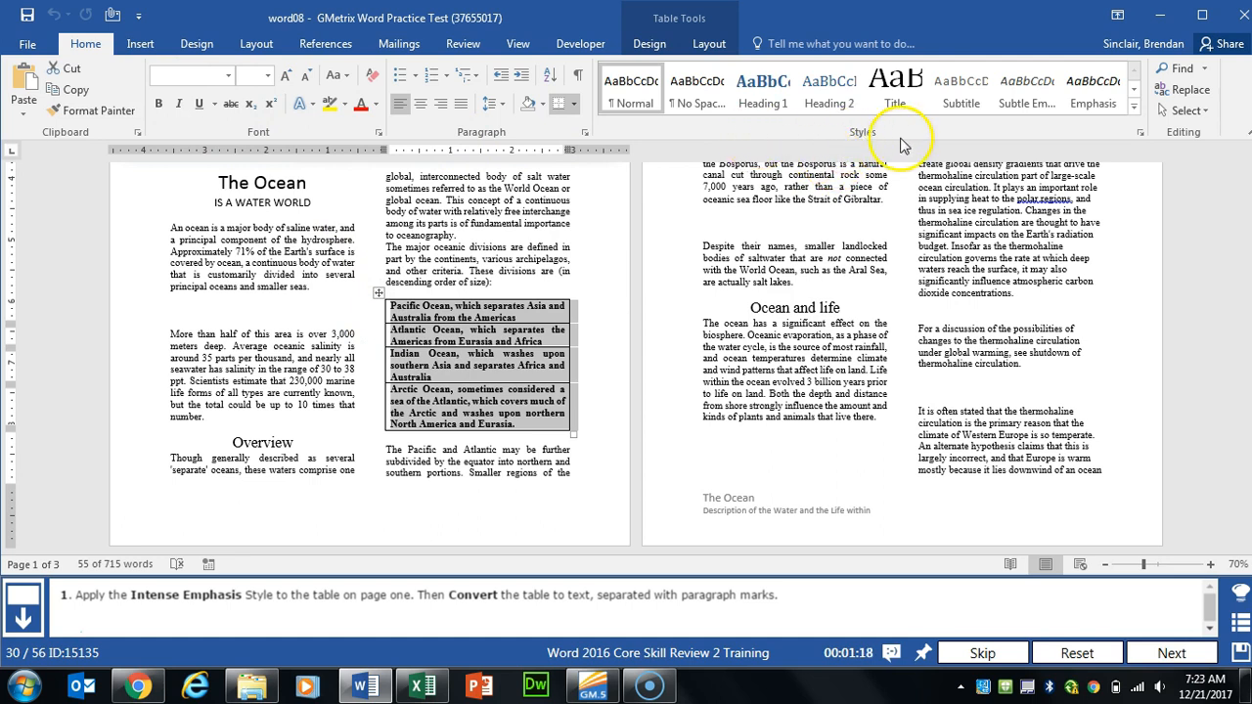
{"action": "left_click", "coordinate": [1135, 110]}
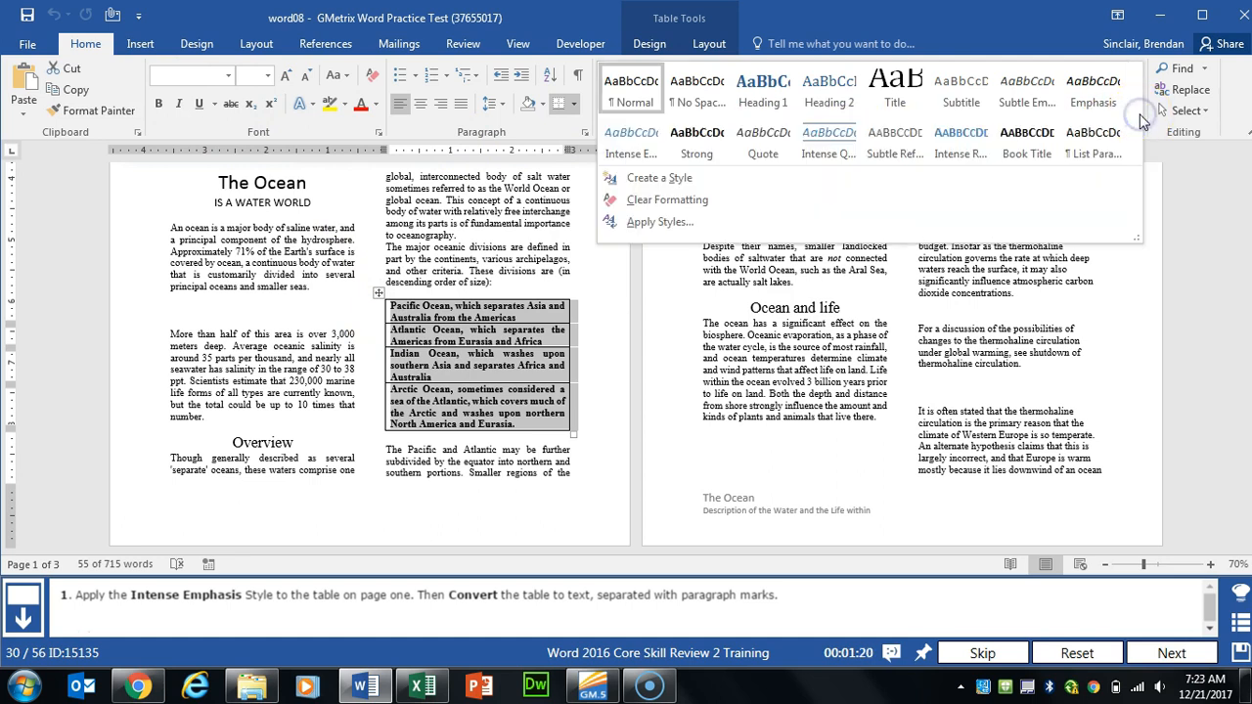
{"action": "left_click", "coordinate": [631, 147]}
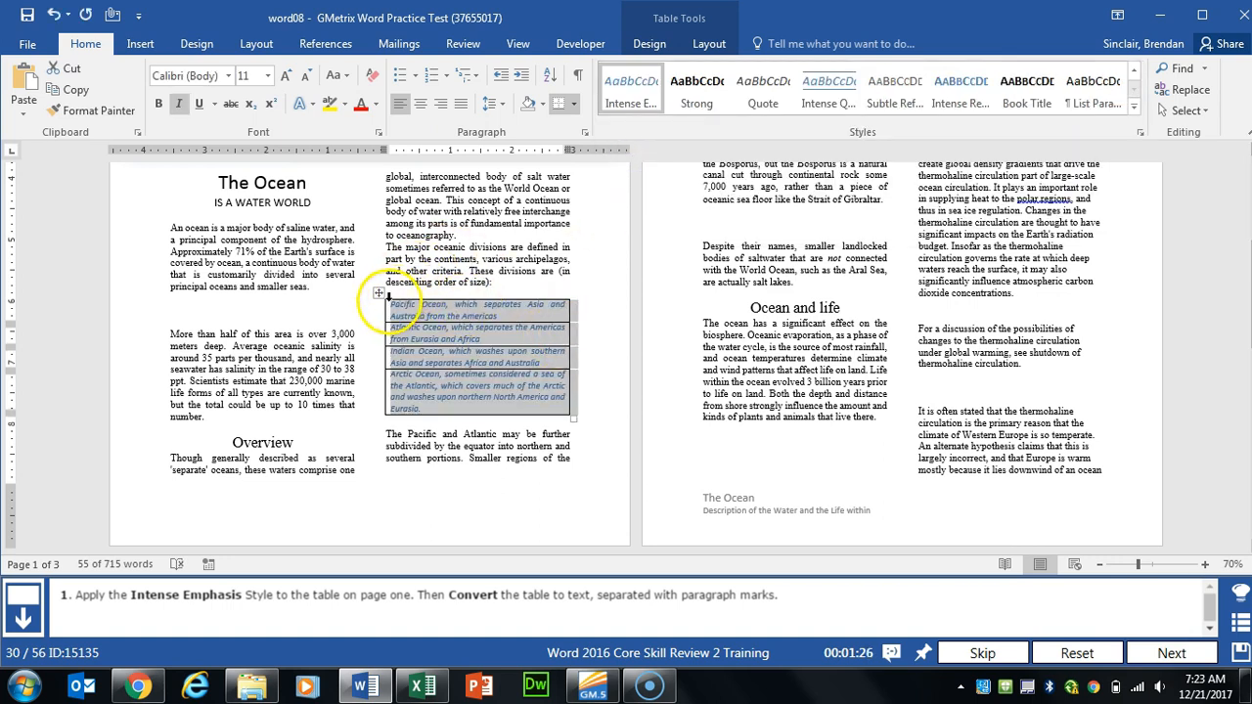
Convert the oceans table to text separated with paragraph marks and continue to the next task.
{"action": "left_click", "coordinate": [710, 44]}
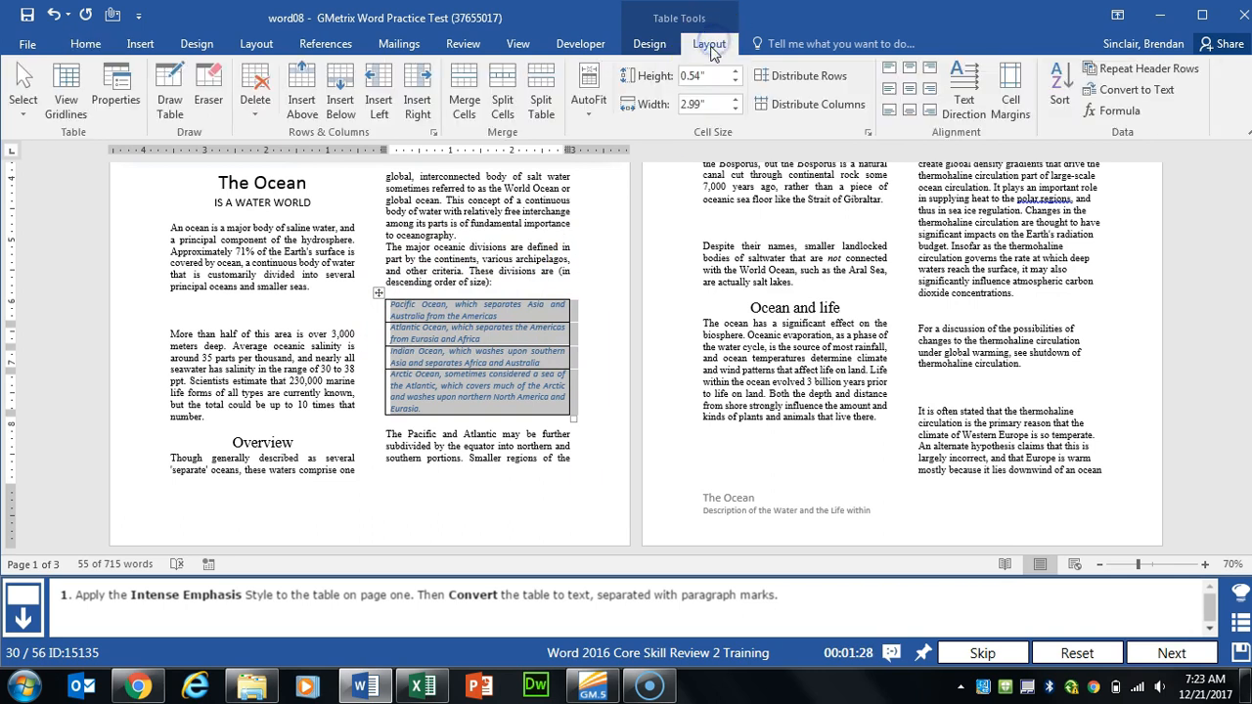
{"action": "left_click", "coordinate": [1151, 96]}
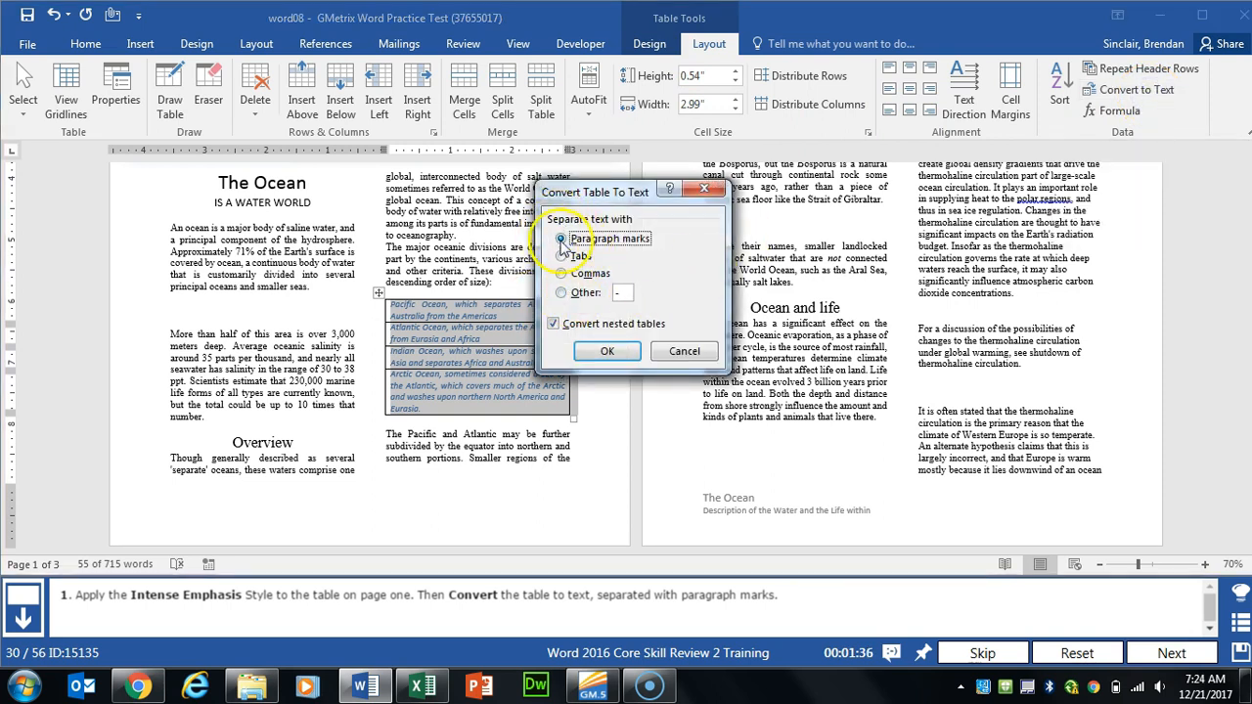
{"action": "left_click", "coordinate": [607, 354]}
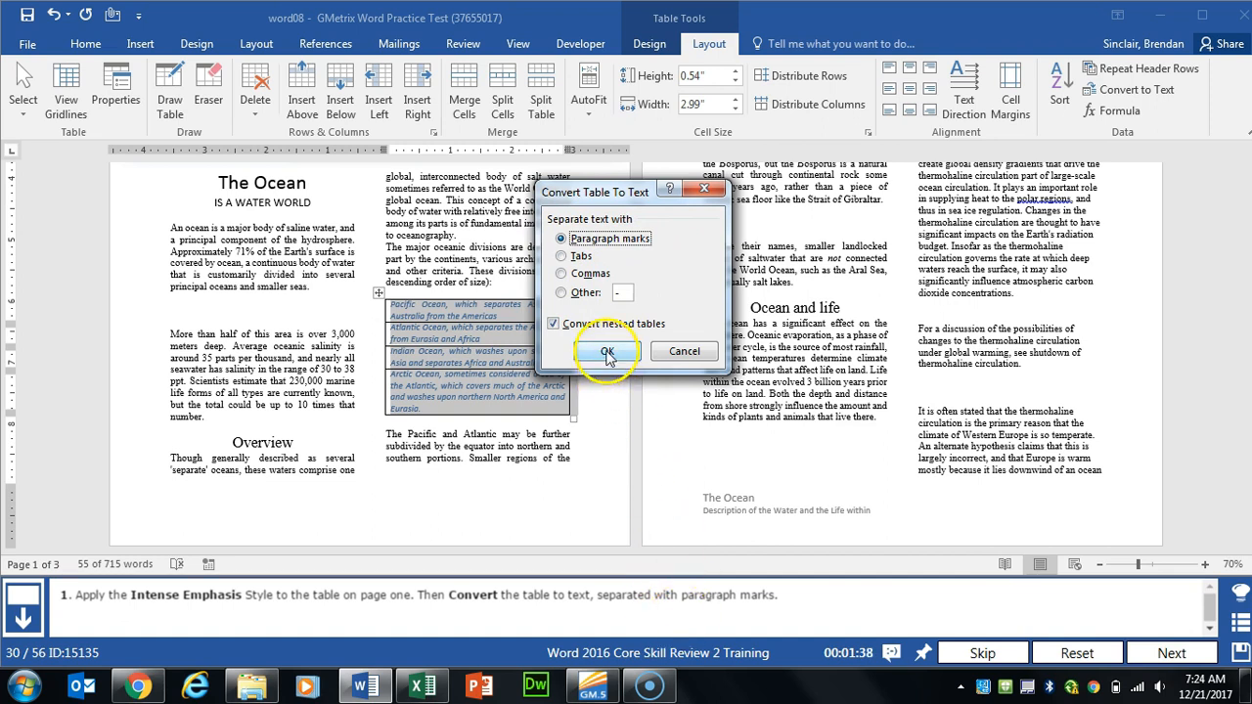
{"action": "left_click", "coordinate": [1170, 652]}
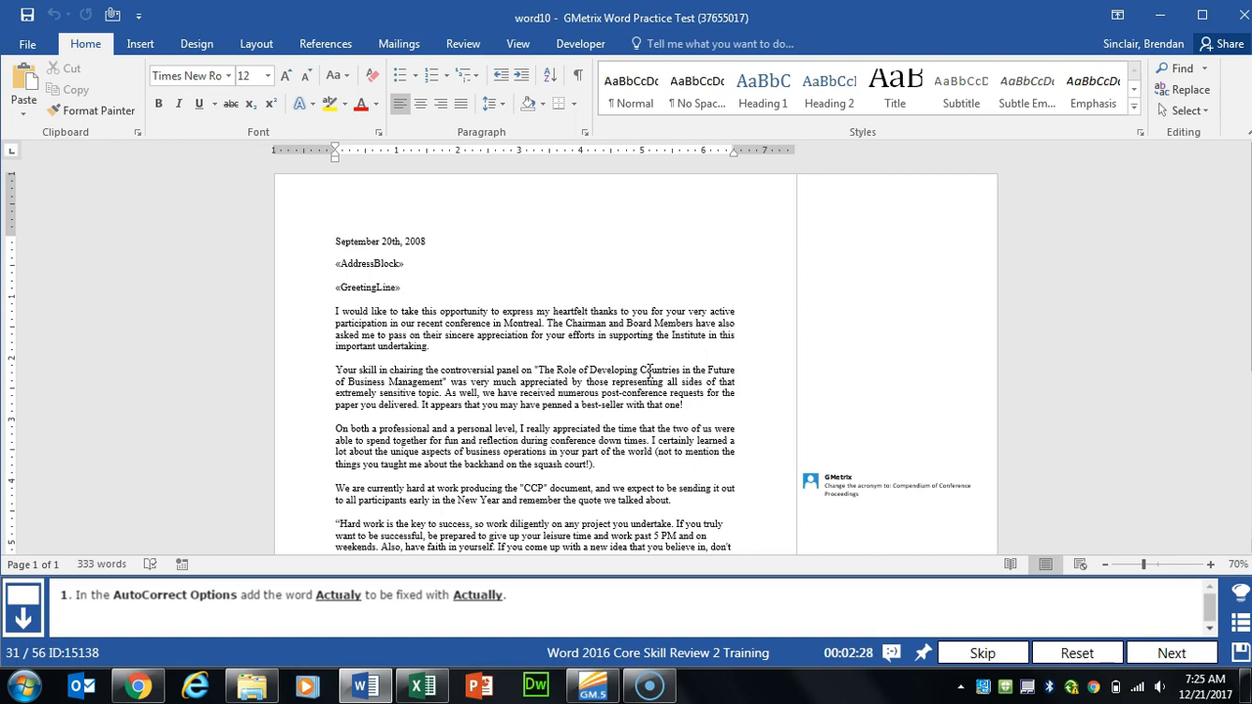
Add an AutoCorrect entry that replaces Actualy with Actually, save the Word options and continue to the next task.
{"action": "left_click", "coordinate": [41, 43]}
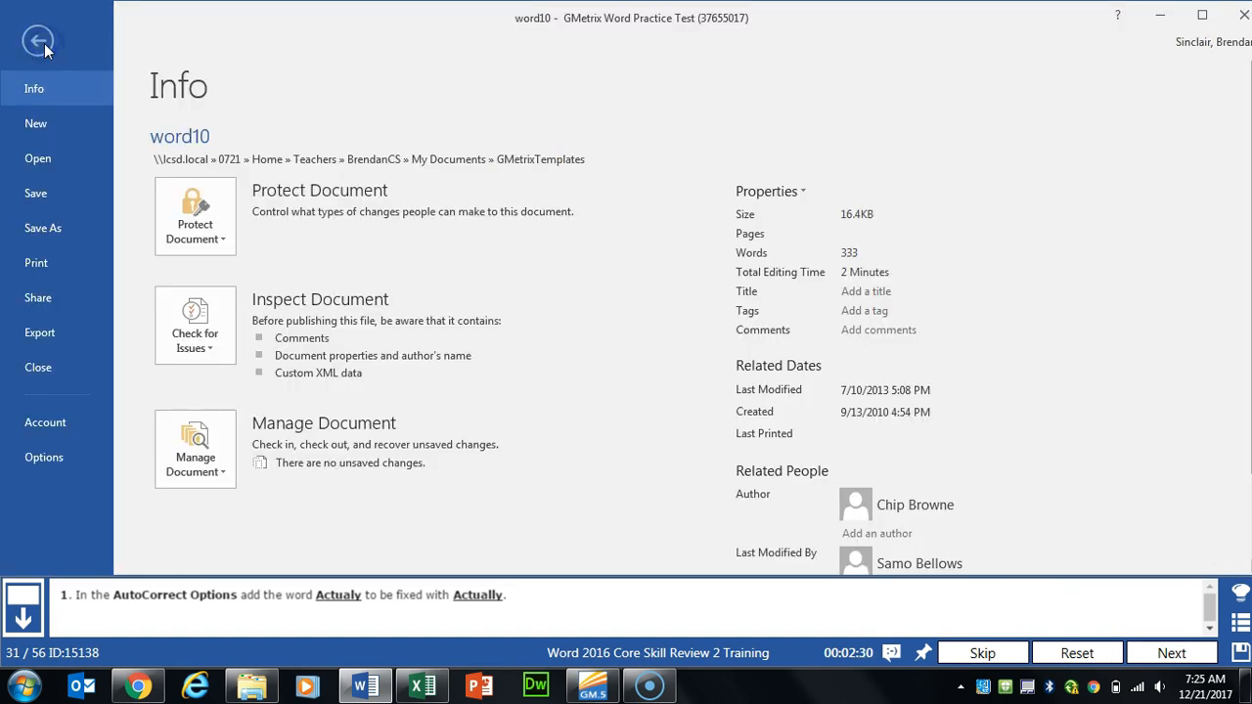
{"action": "left_click", "coordinate": [47, 457]}
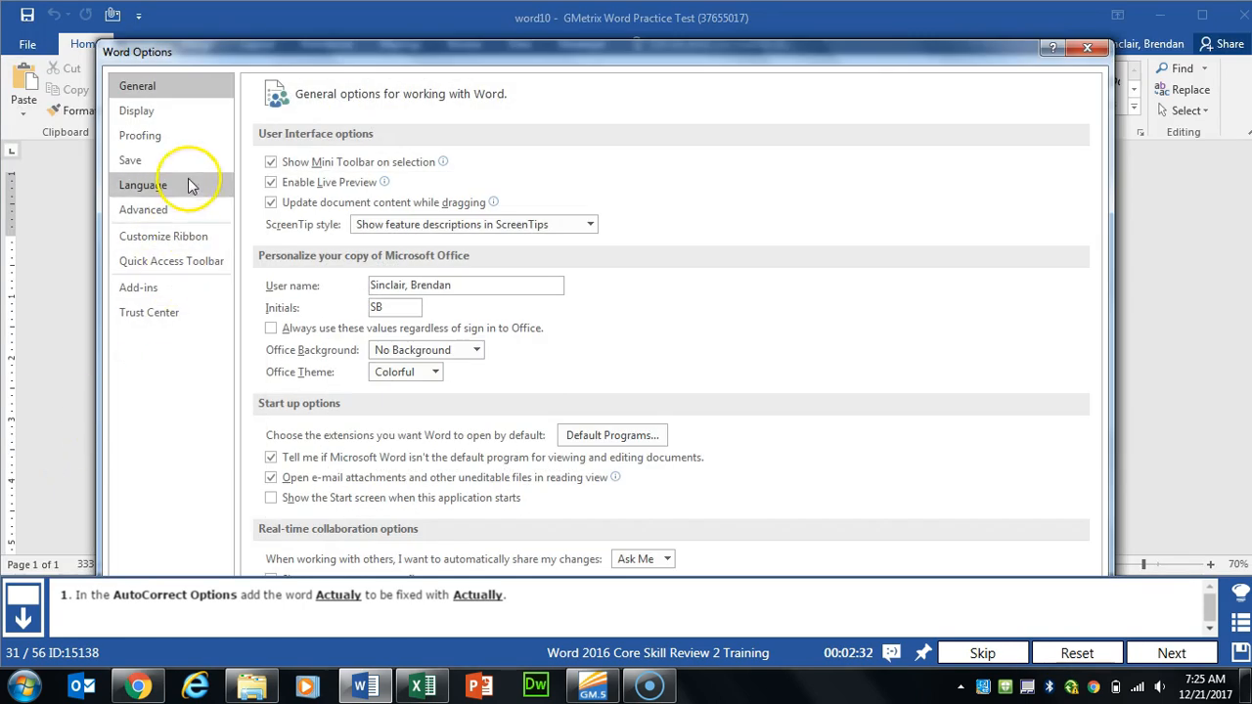
{"action": "left_click", "coordinate": [189, 138]}
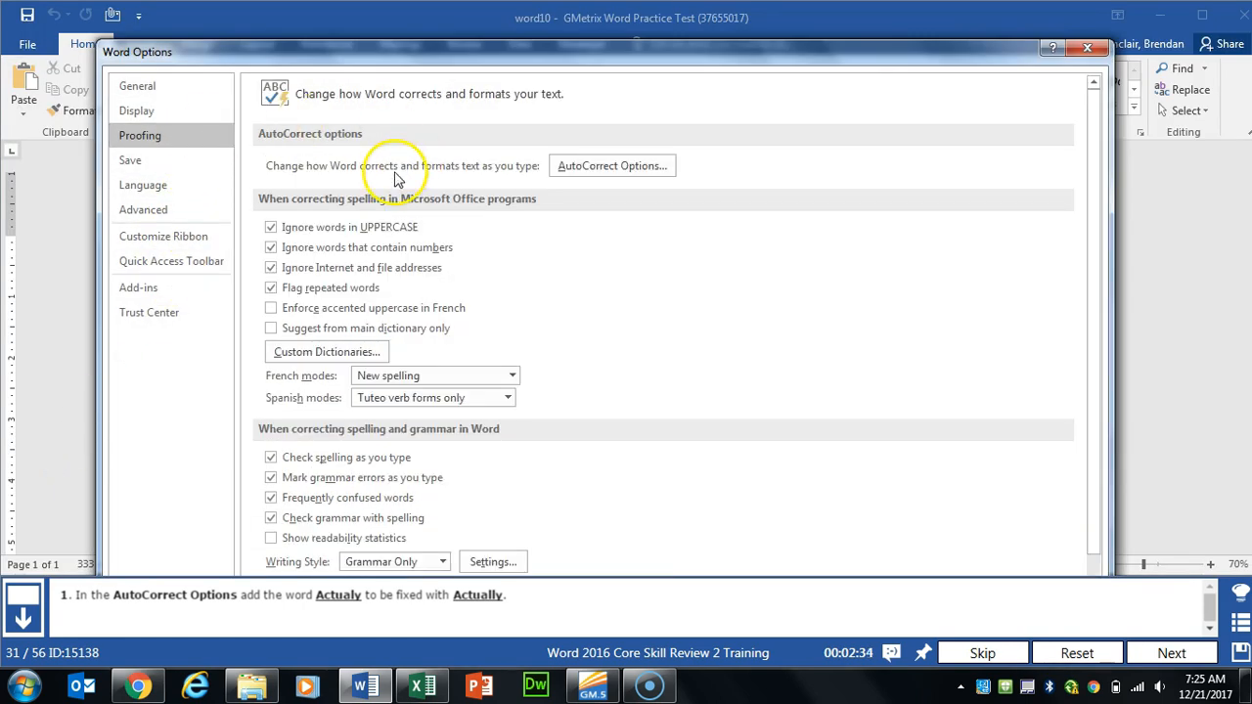
{"action": "left_click", "coordinate": [631, 174]}
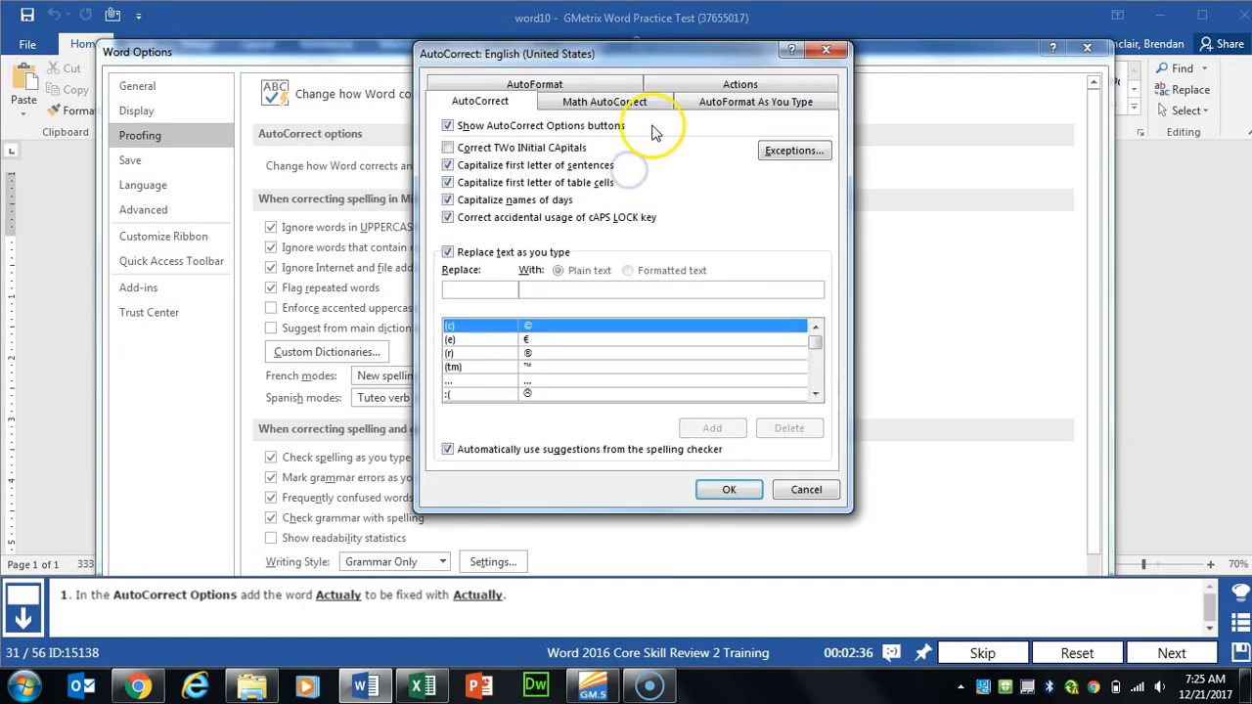
{"action": "left_click", "coordinate": [487, 288]}
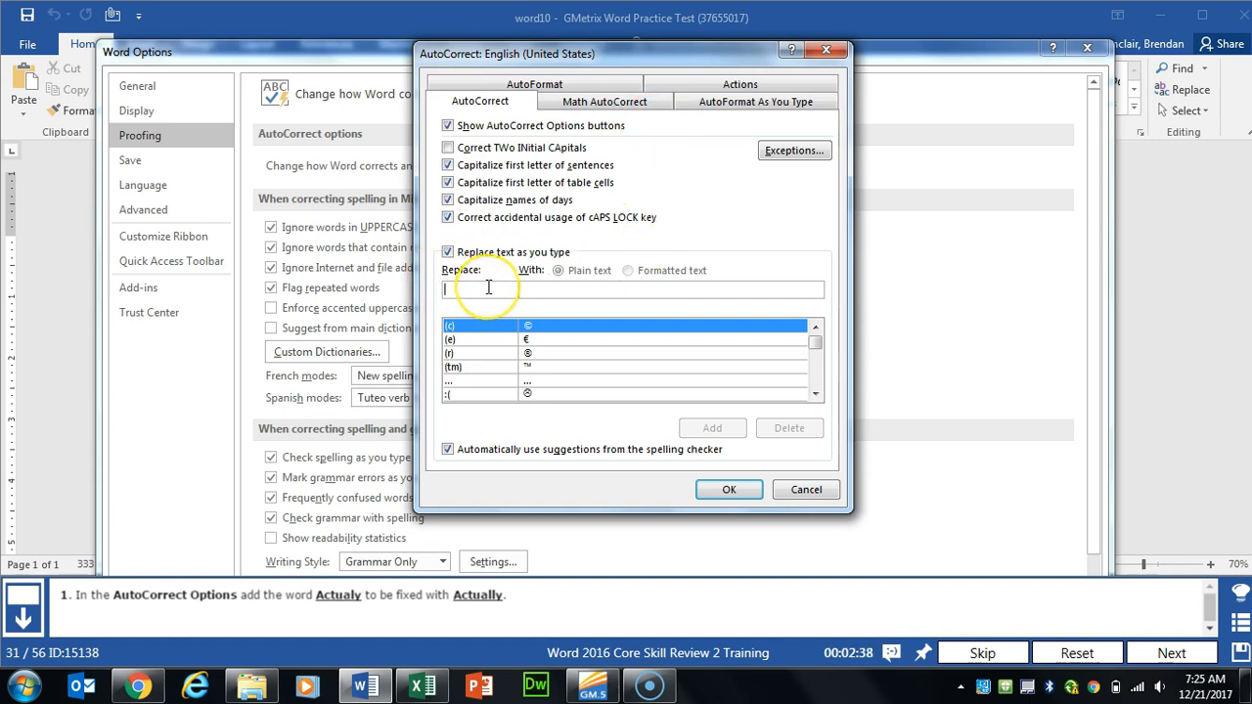
{"action": "type", "text": "Actualy"}
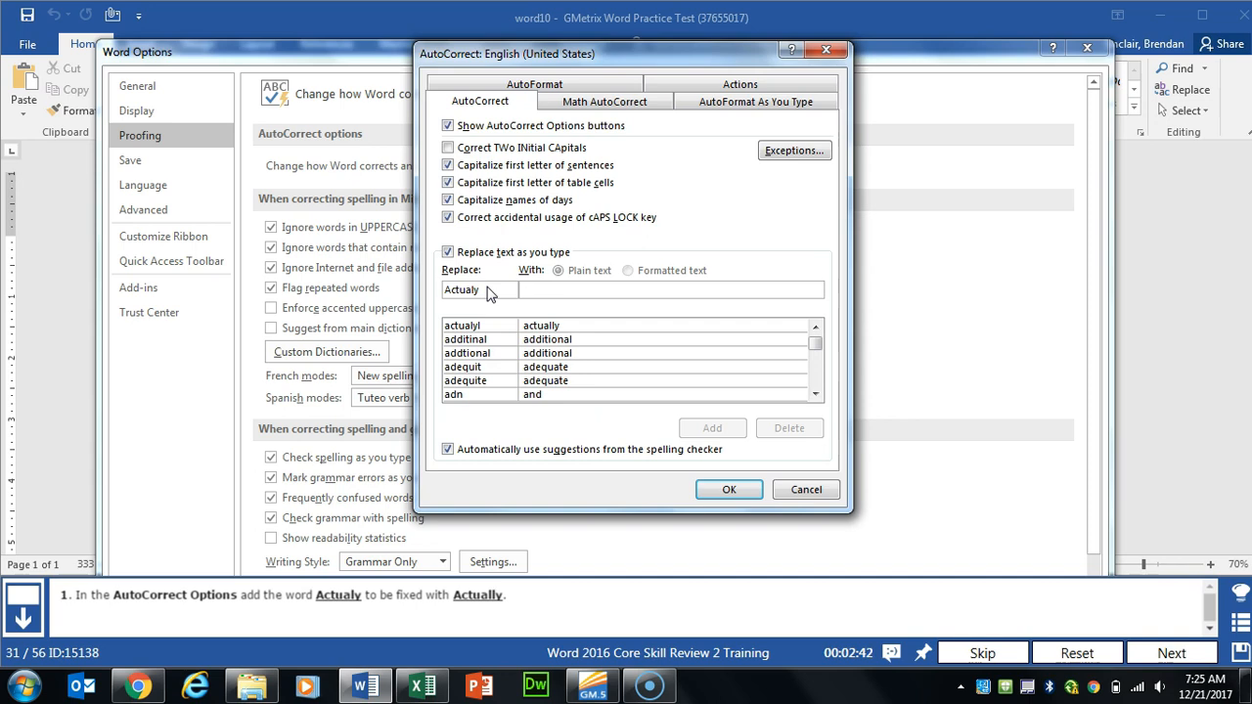
{"action": "type", "text": "Actually"}
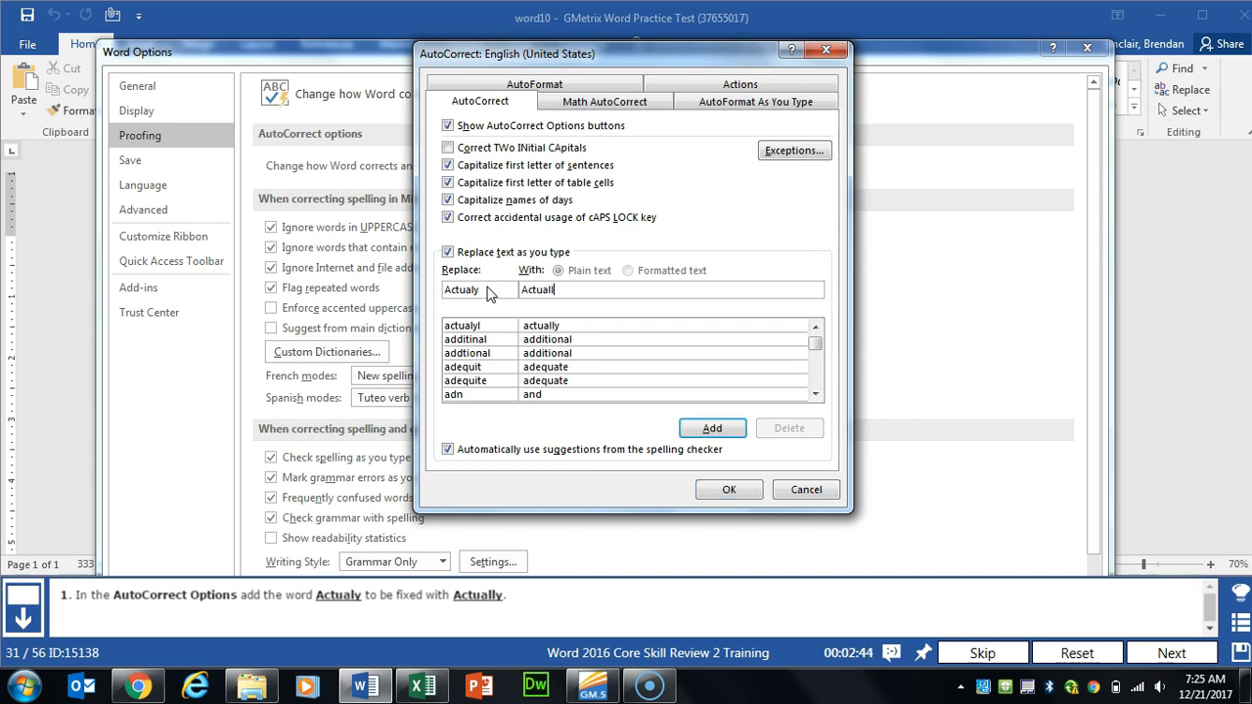
{"action": "left_click", "coordinate": [712, 428]}
{"action": "left_click", "coordinate": [724, 491]}
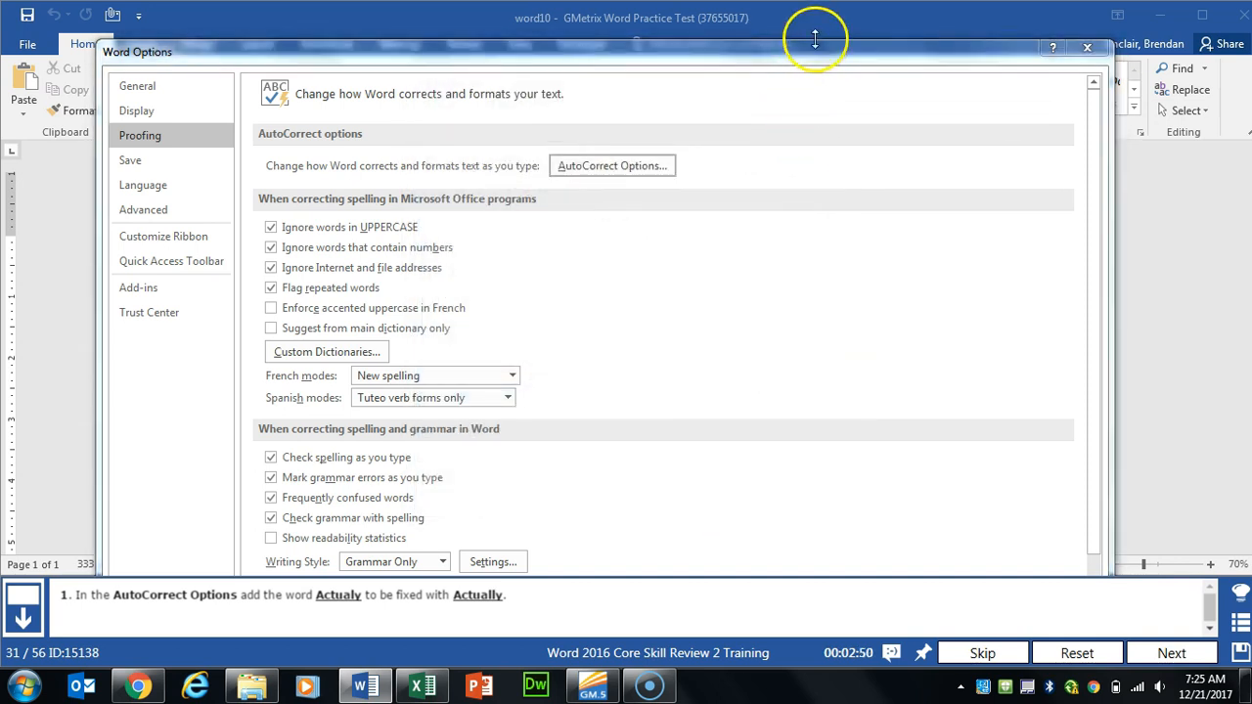
{"action": "left_click_drag", "start_coordinate": [811, 35], "coordinate": [802, 118]}
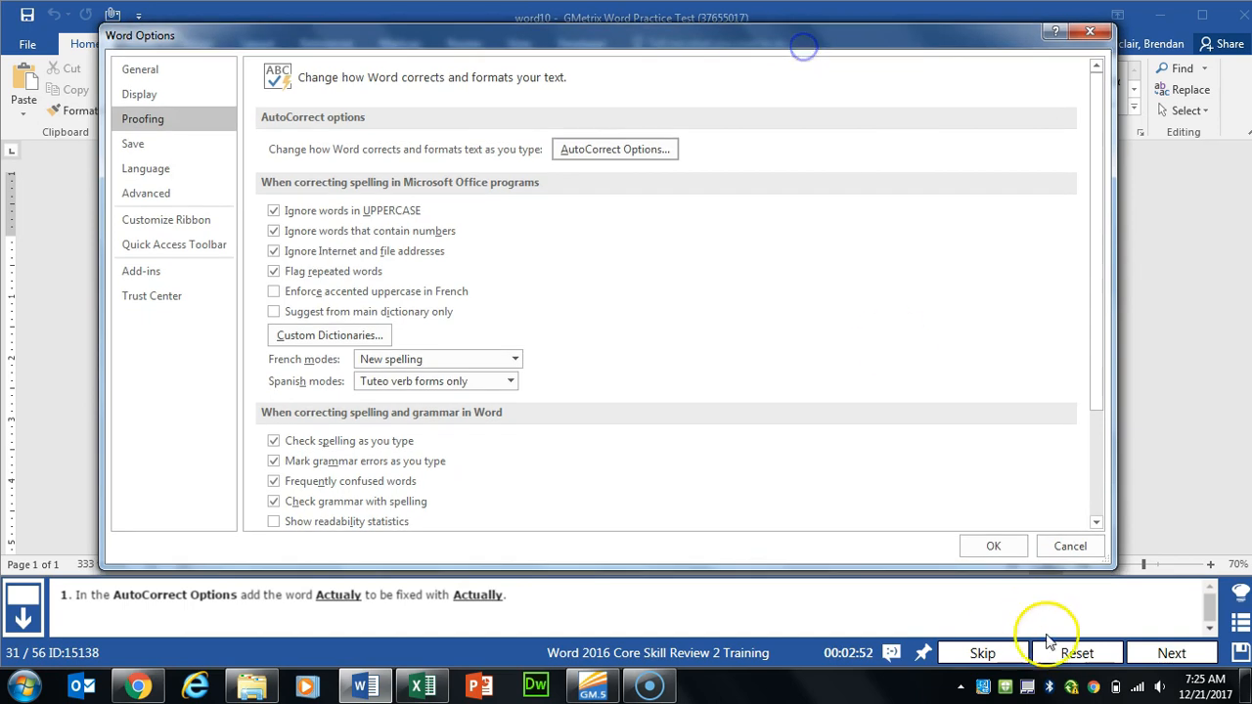
{"action": "left_click", "coordinate": [984, 543]}
{"action": "left_click", "coordinate": [1171, 653]}
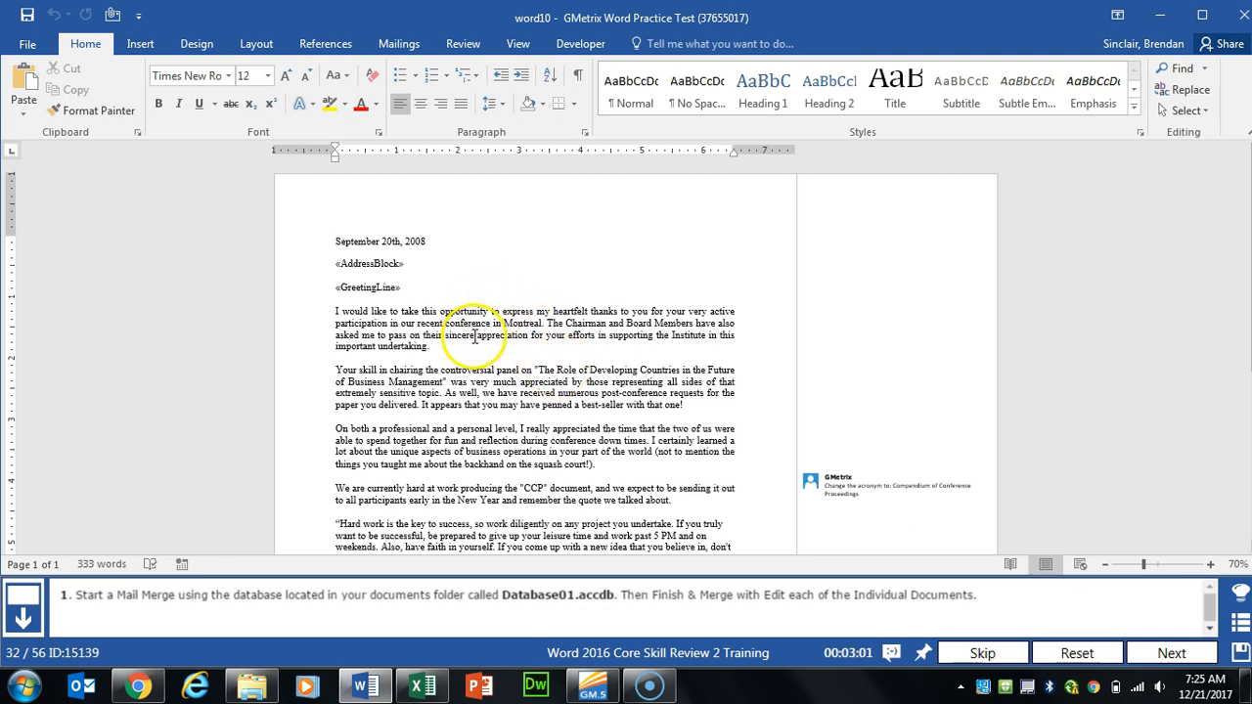
Attach Database01 from the GMetrixTemplates documents folder as the existing recipient list for the mail merge.
{"action": "left_click", "coordinate": [399, 44]}
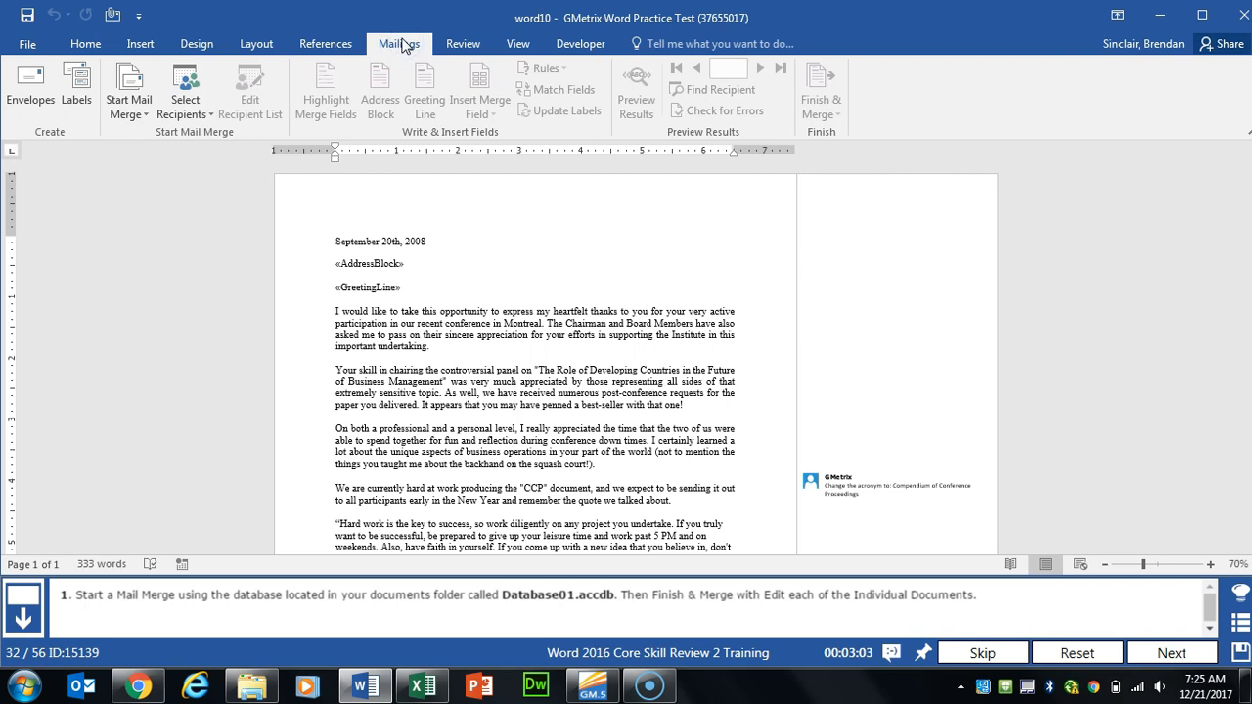
{"action": "left_click", "coordinate": [186, 108]}
{"action": "left_click", "coordinate": [299, 159]}
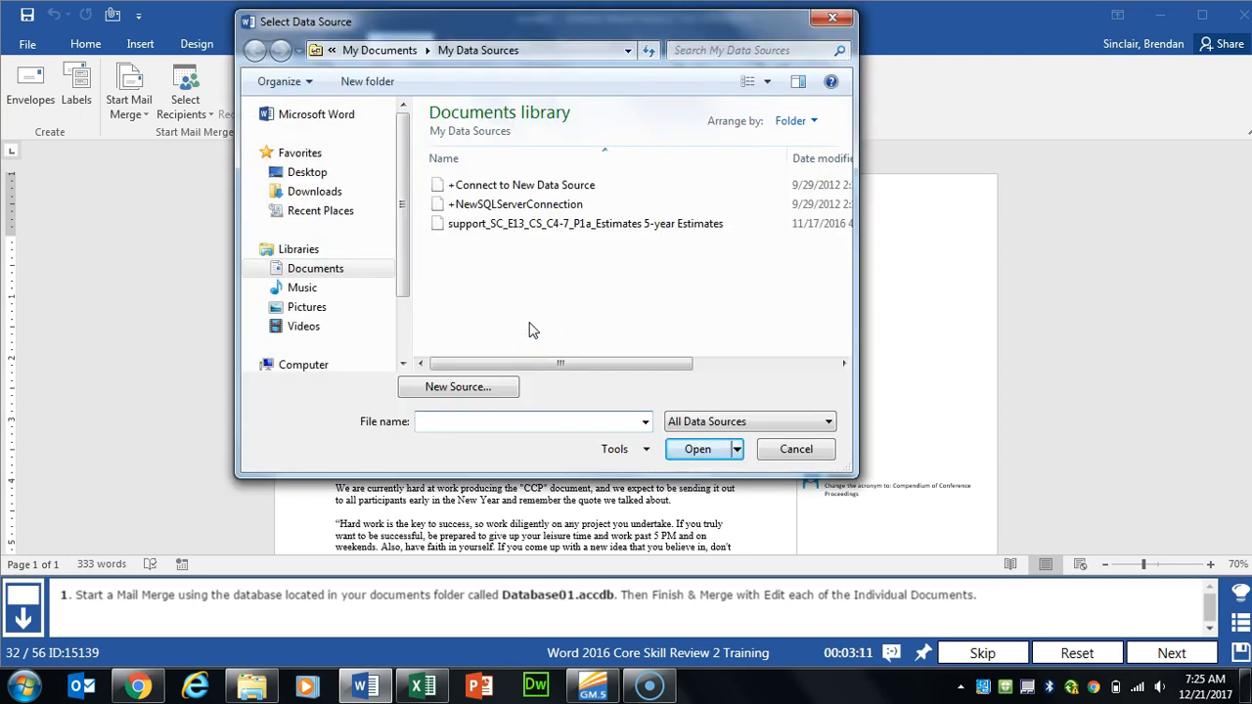
{"action": "left_click", "coordinate": [327, 268]}
{"action": "left_click", "coordinate": [502, 269]}
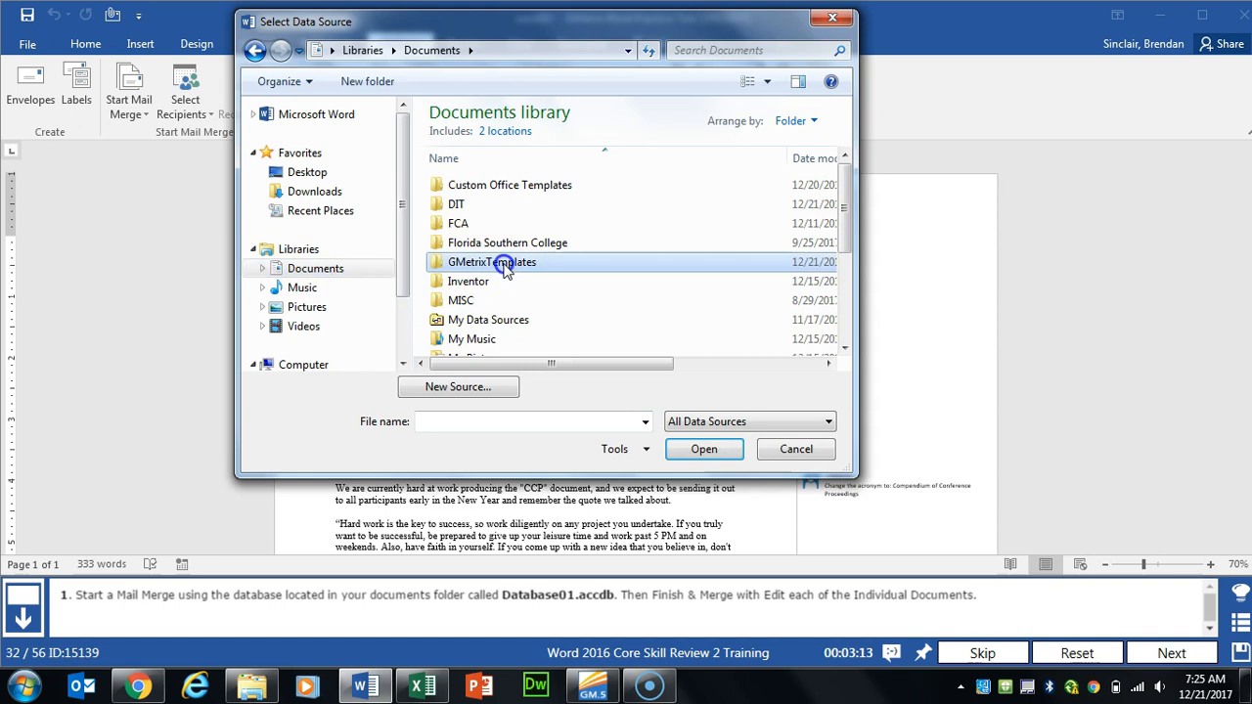
{"action": "left_click", "coordinate": [517, 187]}
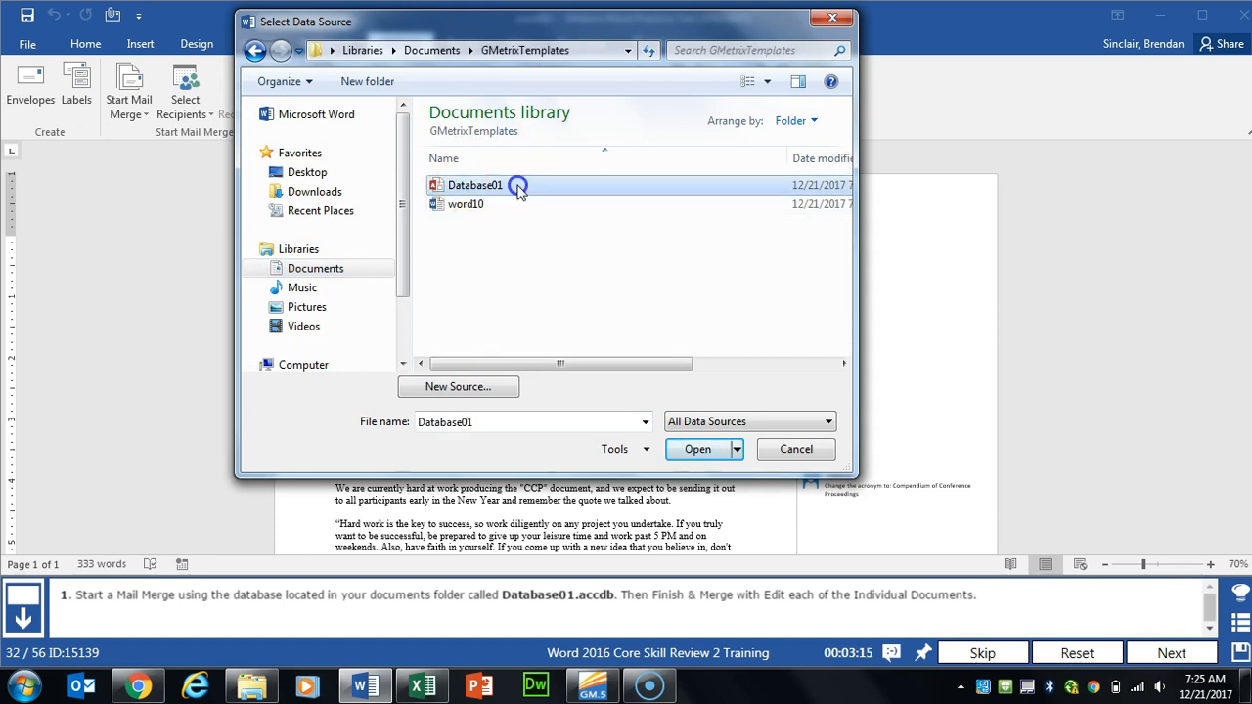
{"action": "left_click", "coordinate": [695, 449]}
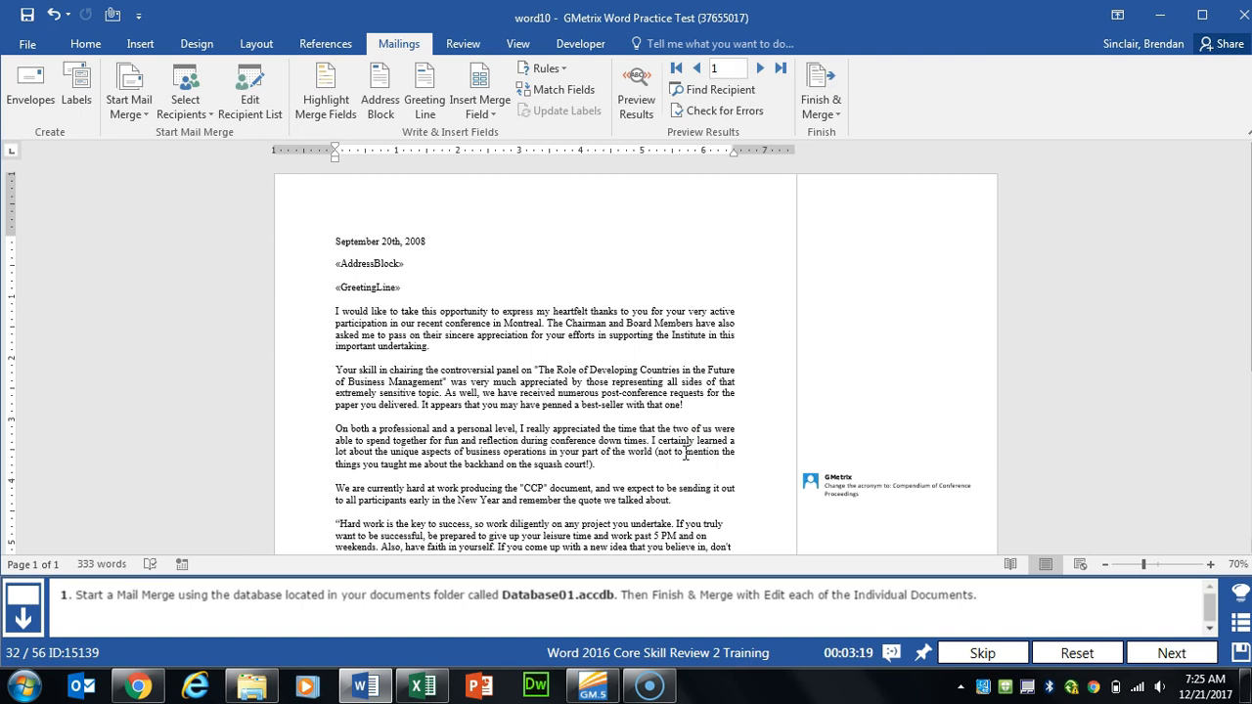
Finish the mail merge by editing individual documents and continue to the next task.
{"action": "left_click", "coordinate": [837, 125]}
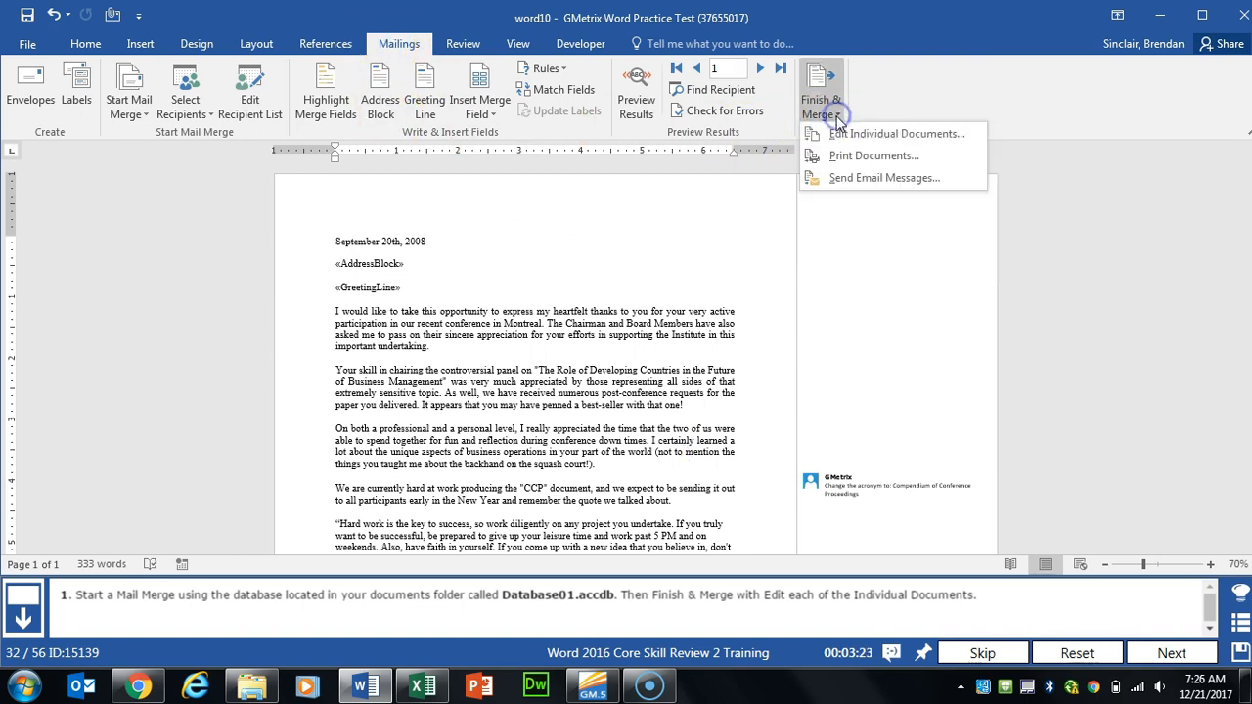
{"action": "left_click", "coordinate": [972, 142]}
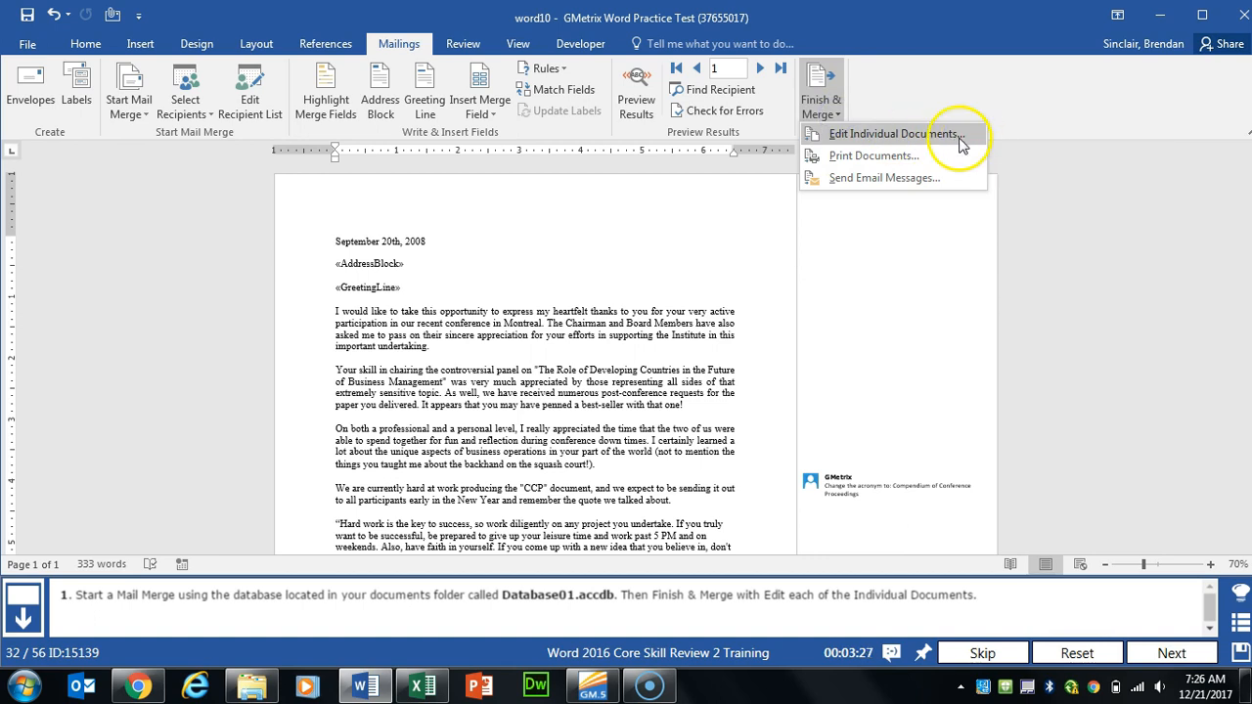
{"action": "left_click", "coordinate": [617, 330]}
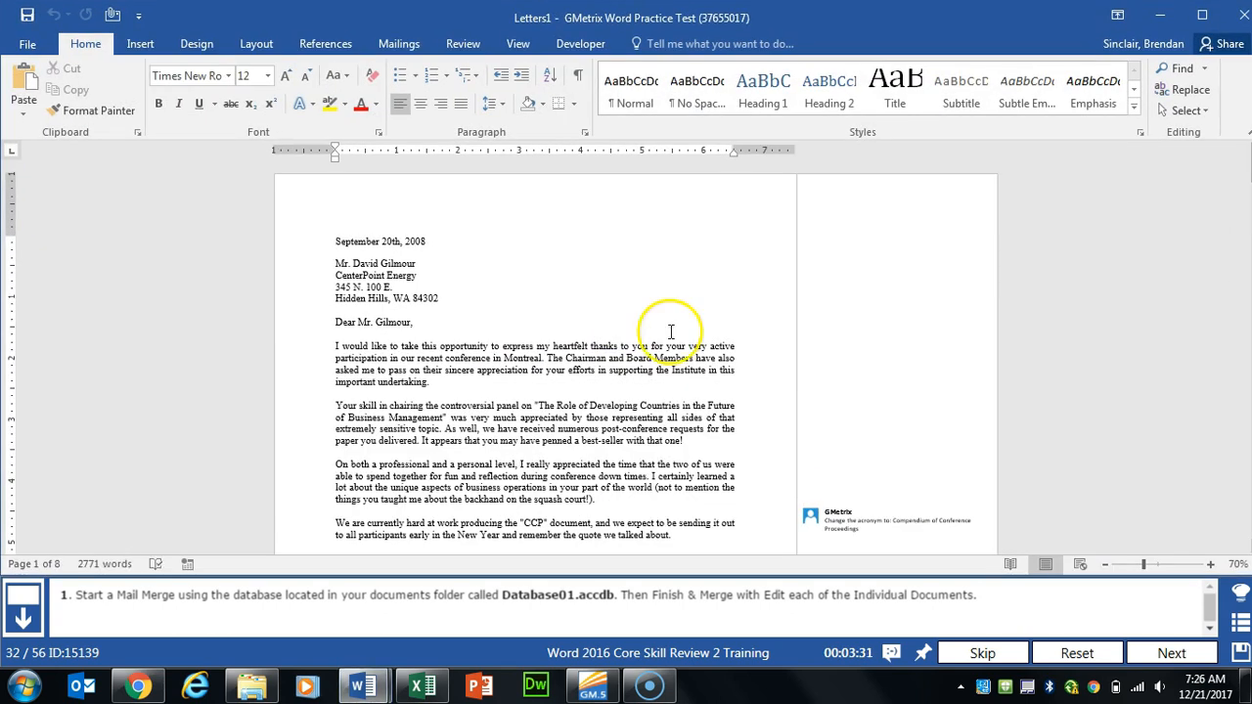
{"action": "left_click", "coordinate": [1170, 654]}
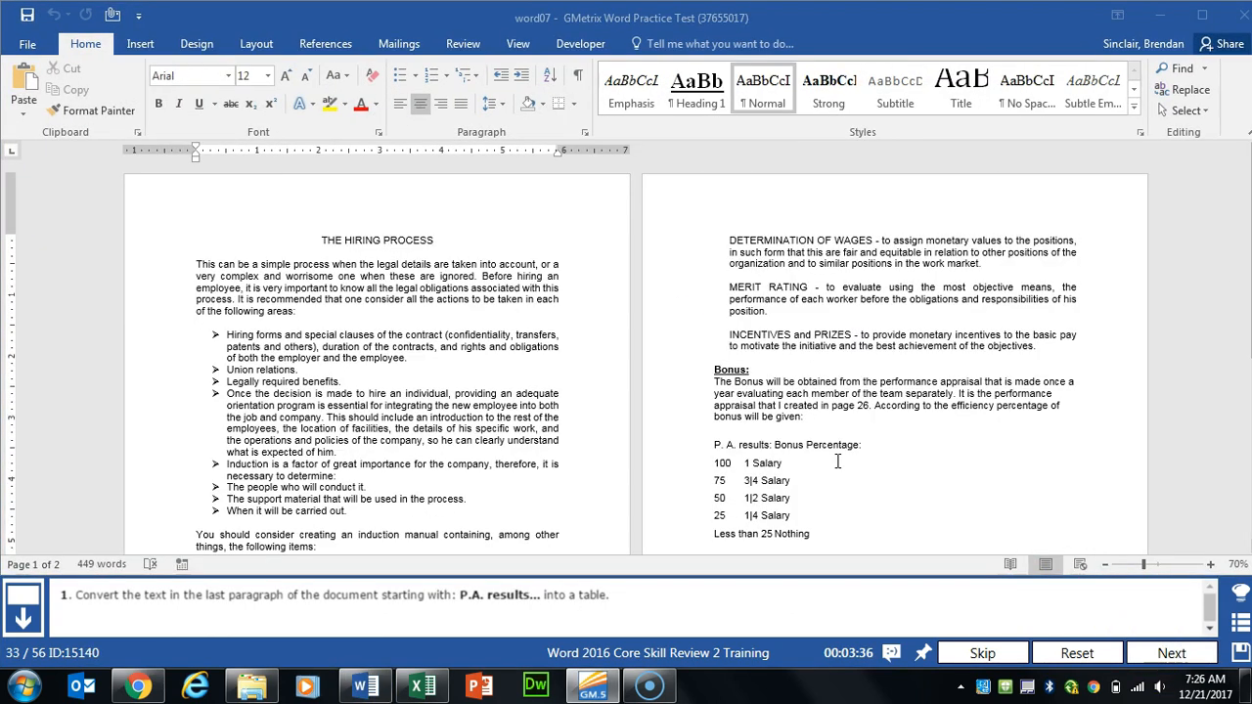
Convert the closing text starting with "P. A. results" into a two-column table separated at tabs and continue to the next task.
{"action": "left_click_drag", "start_coordinate": [714, 445], "coordinate": [816, 463]}
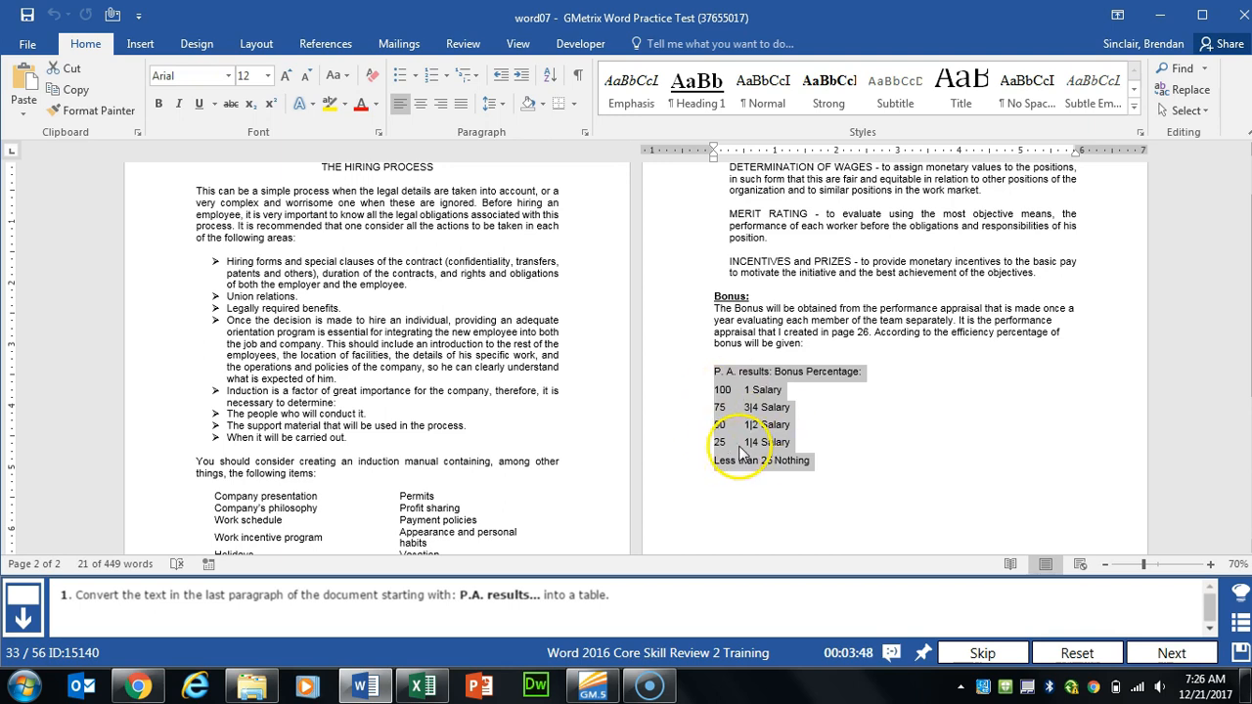
{"action": "left_click", "coordinate": [138, 44]}
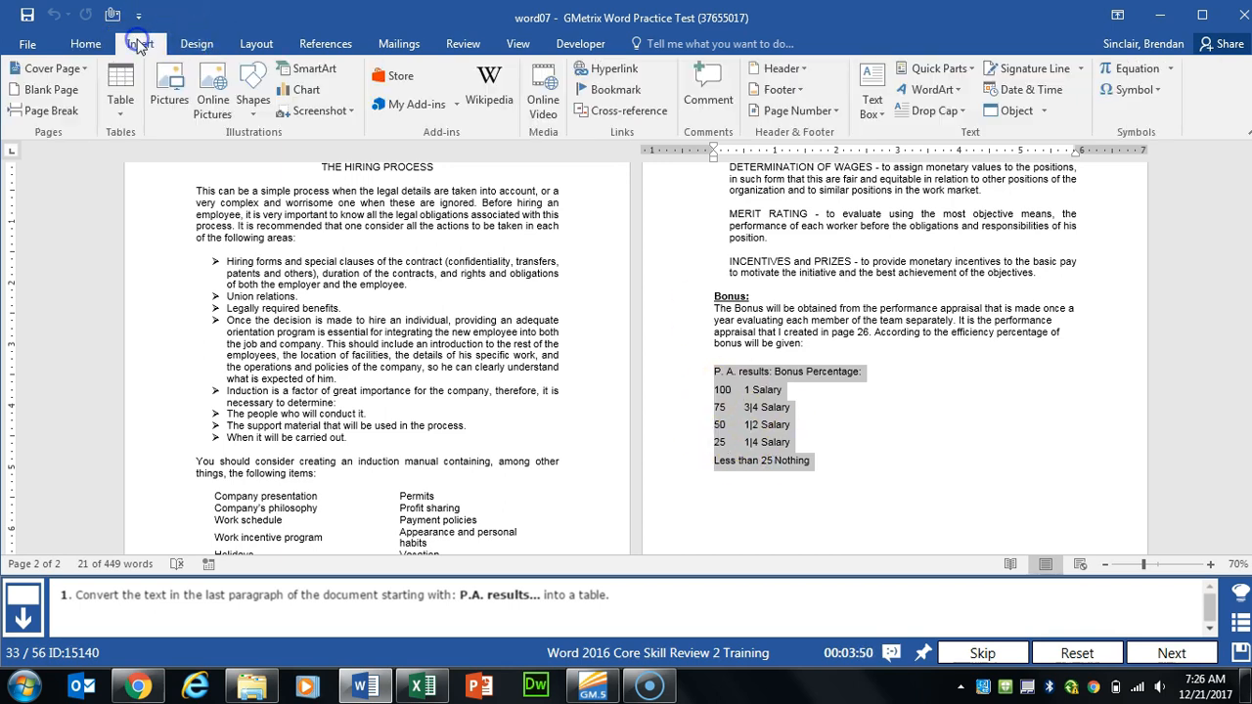
{"action": "left_click", "coordinate": [125, 119]}
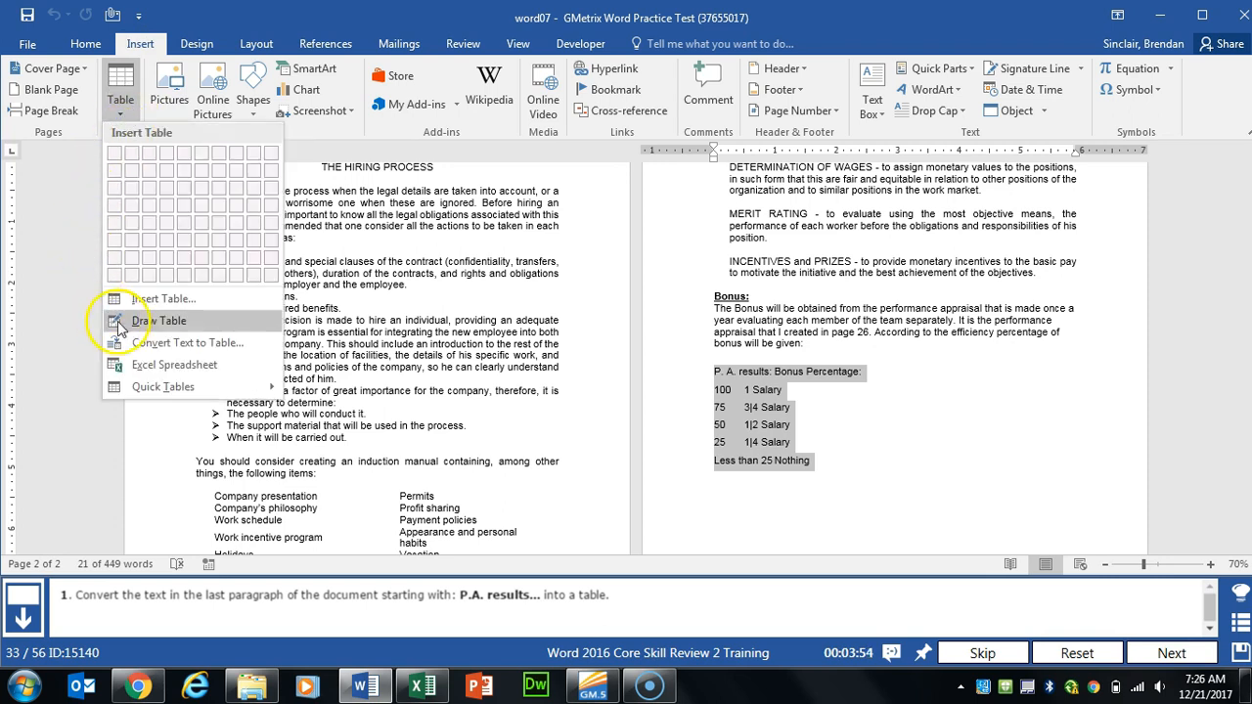
{"action": "left_click", "coordinate": [257, 350]}
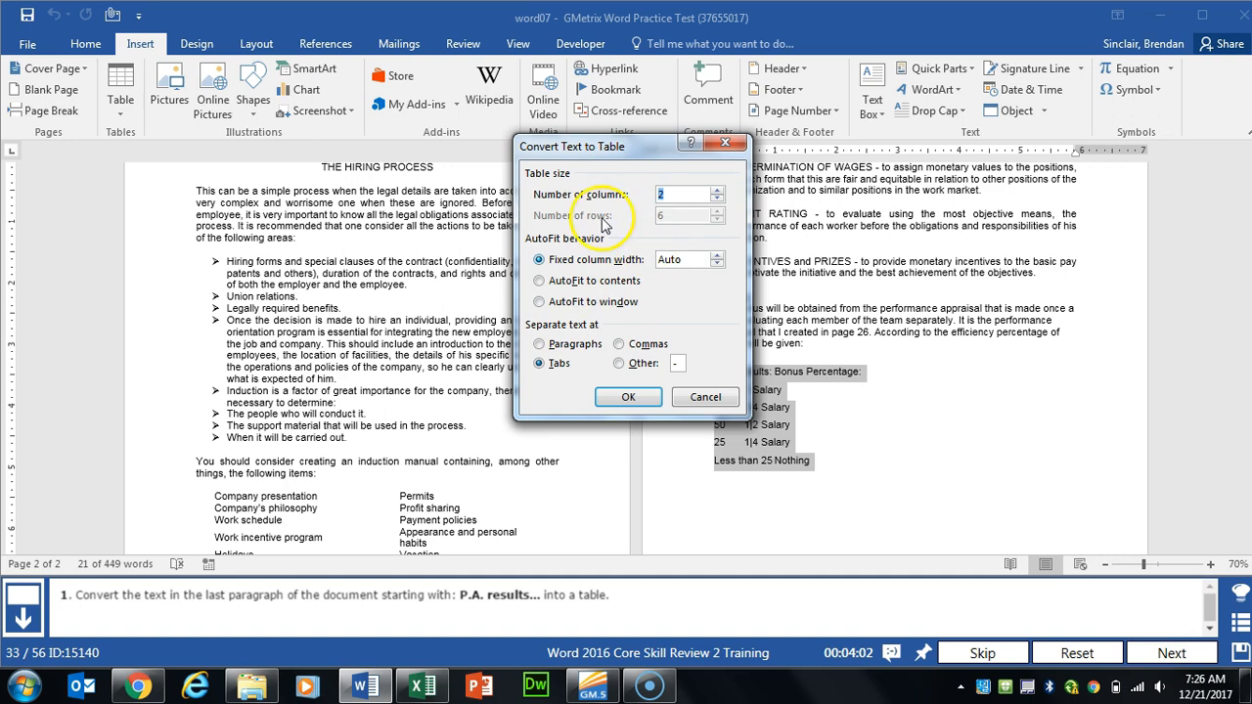
{"action": "left_click", "coordinate": [629, 398]}
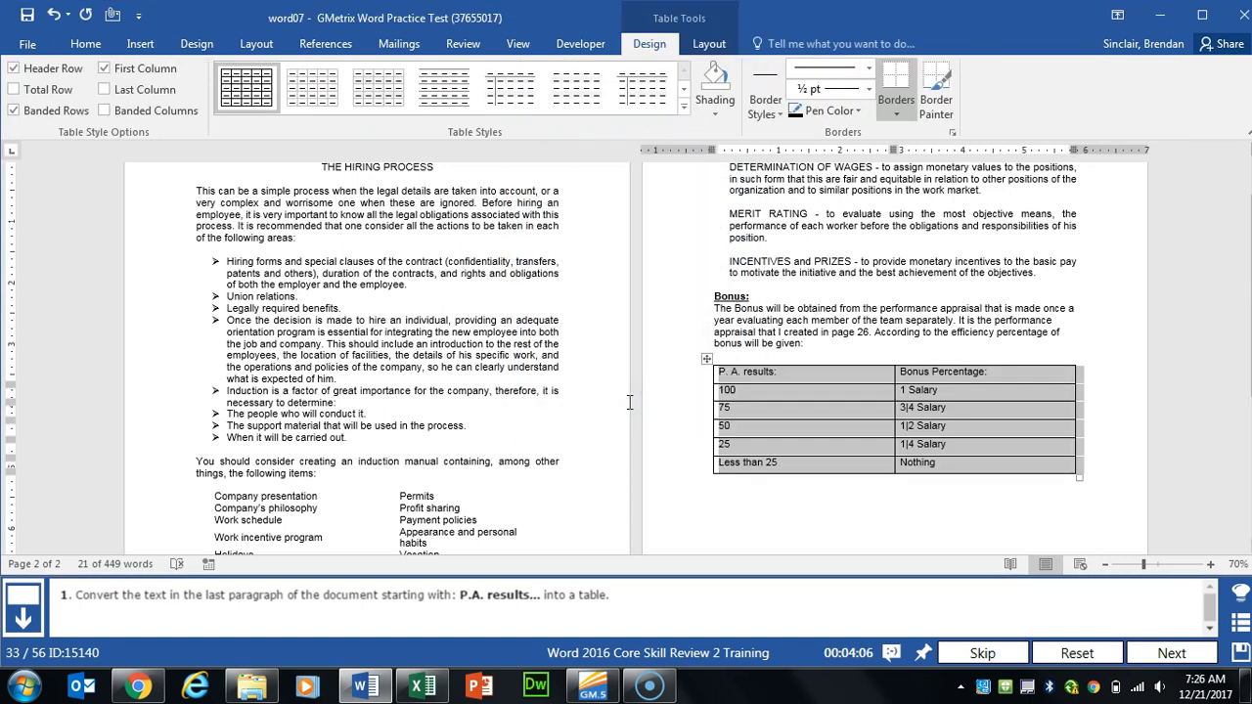
{"action": "left_click", "coordinate": [1171, 654]}
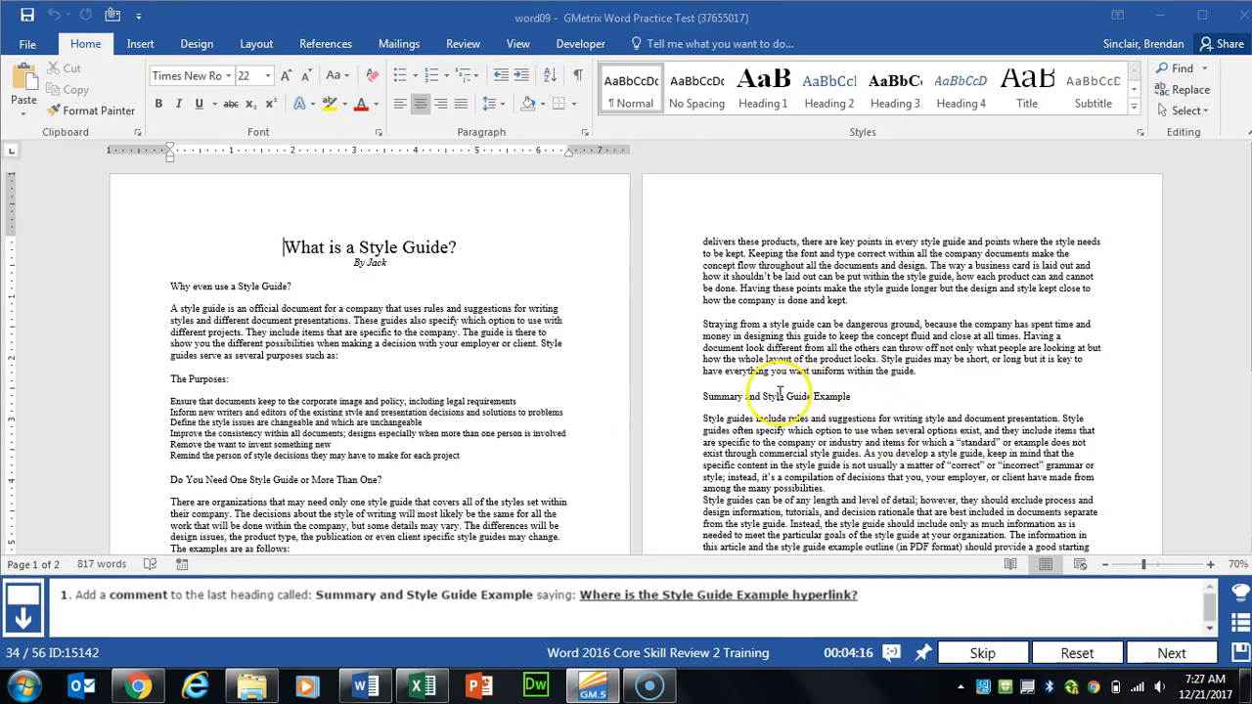
Add the comment "Where is the Style Guide Example hyperlink?" to the Summary and Style Guide Example heading and continue to the next task.
{"action": "left_click", "coordinate": [700, 395]}
{"action": "left_click_drag", "start_coordinate": [699, 395], "coordinate": [851, 398]}
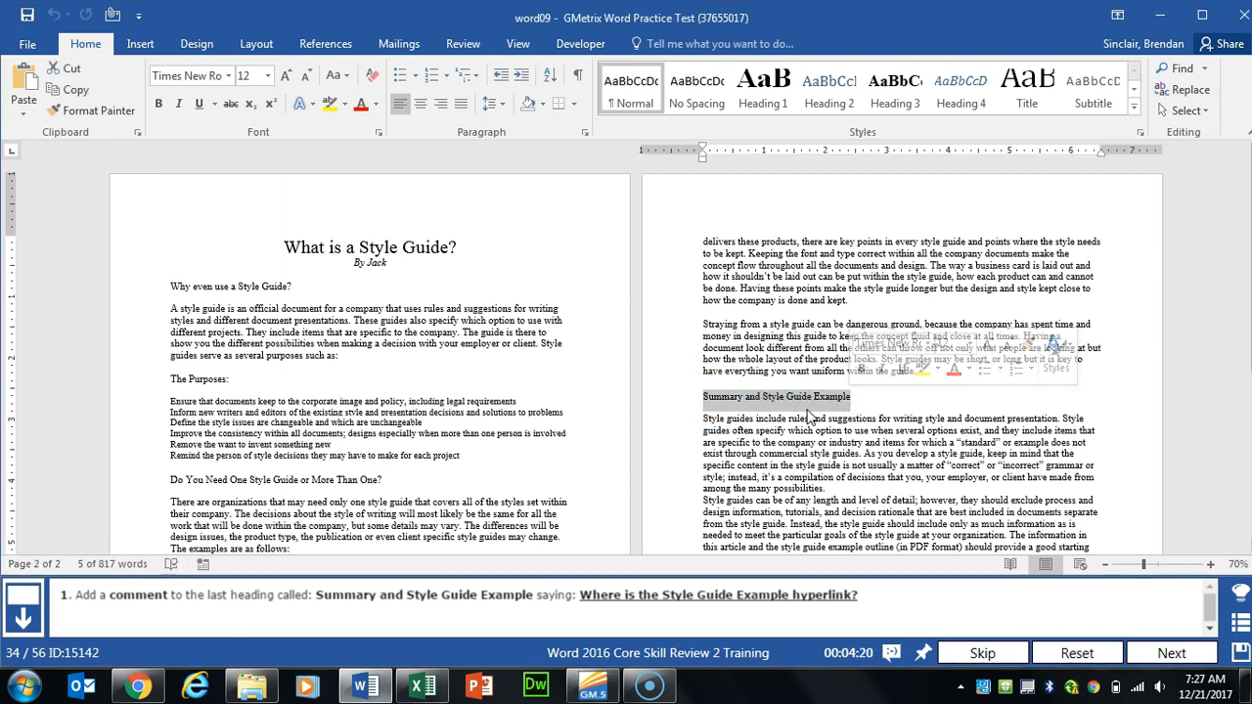
{"action": "left_click", "coordinate": [457, 44]}
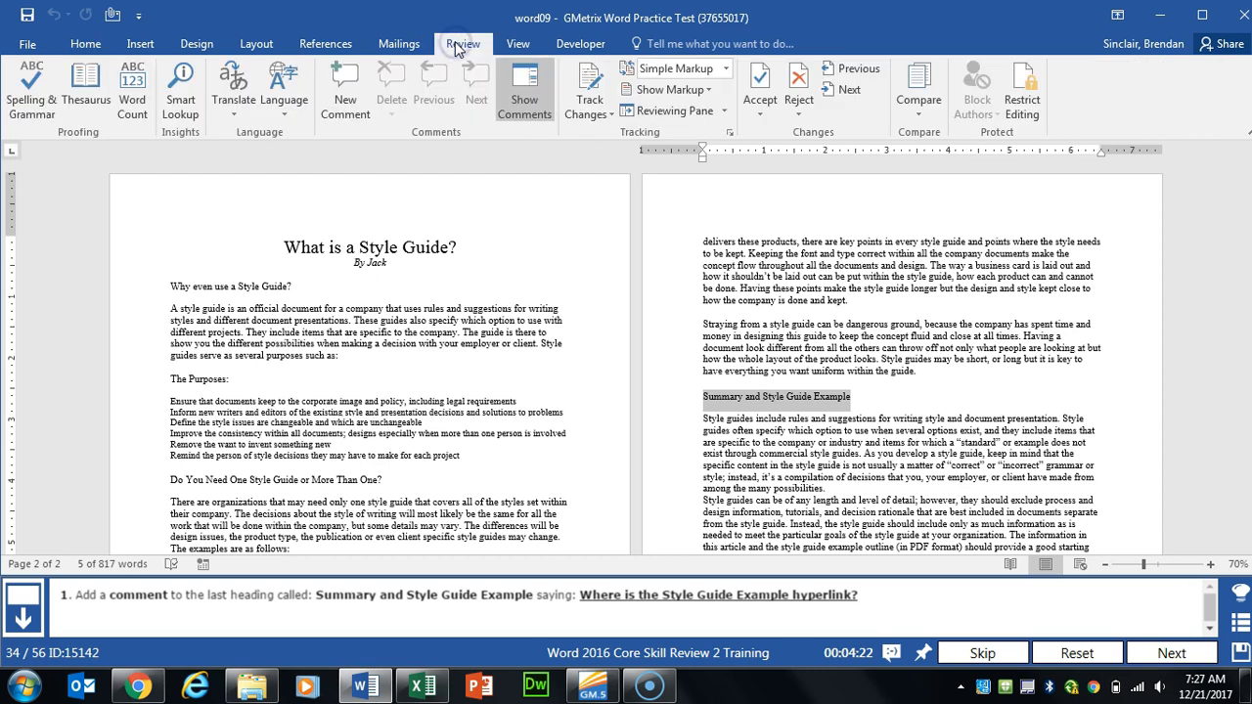
{"action": "left_click", "coordinate": [360, 110]}
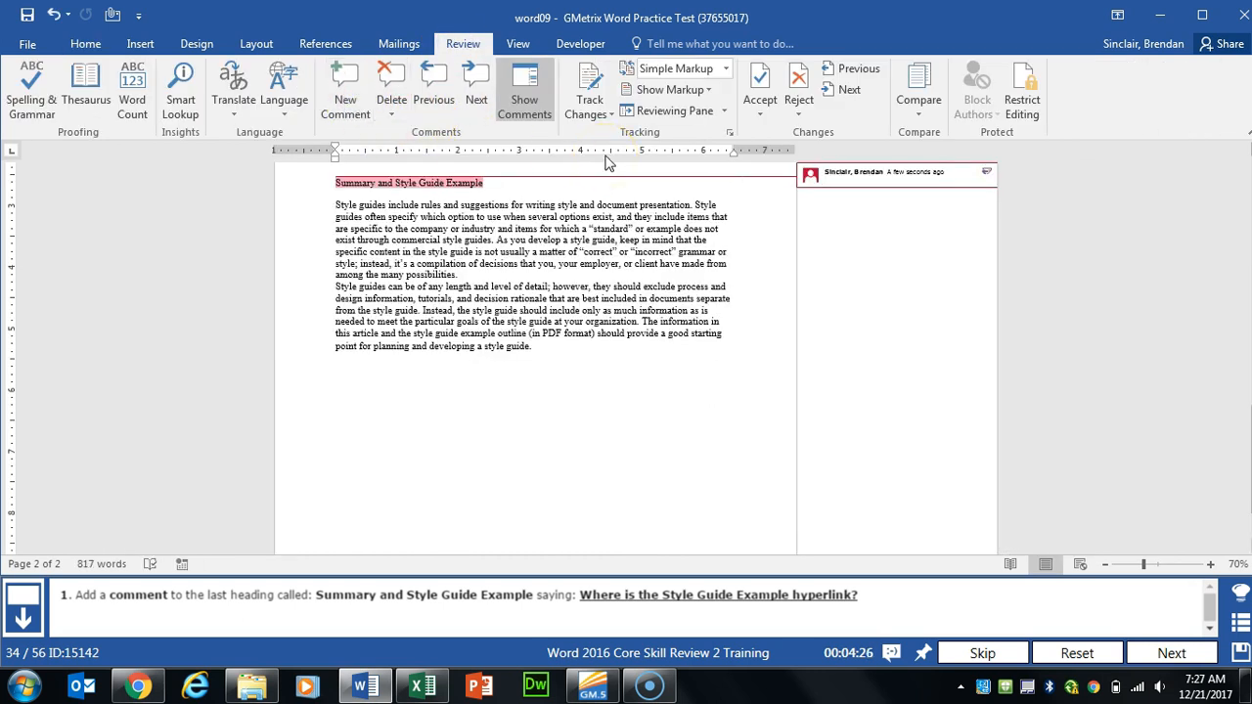
{"action": "type", "text": "Where is the Style Guide Example hyperlink?"}
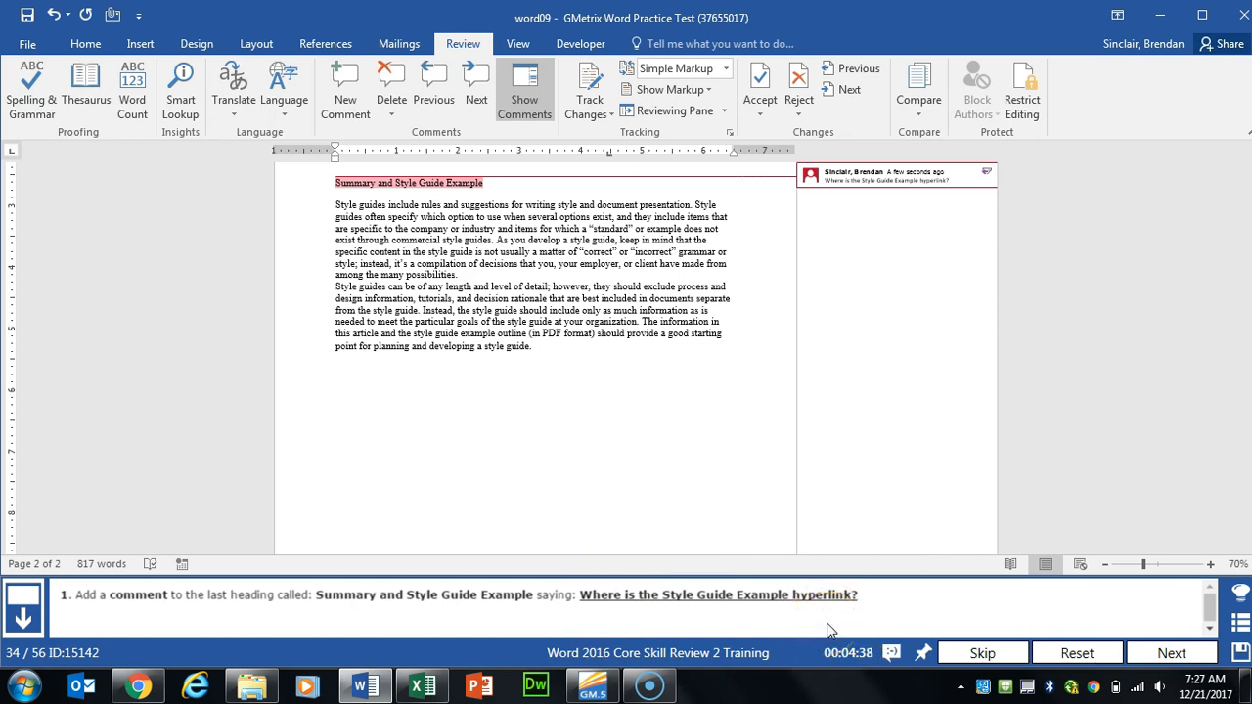
{"action": "left_click", "coordinate": [726, 236]}
{"action": "left_click", "coordinate": [1166, 653]}
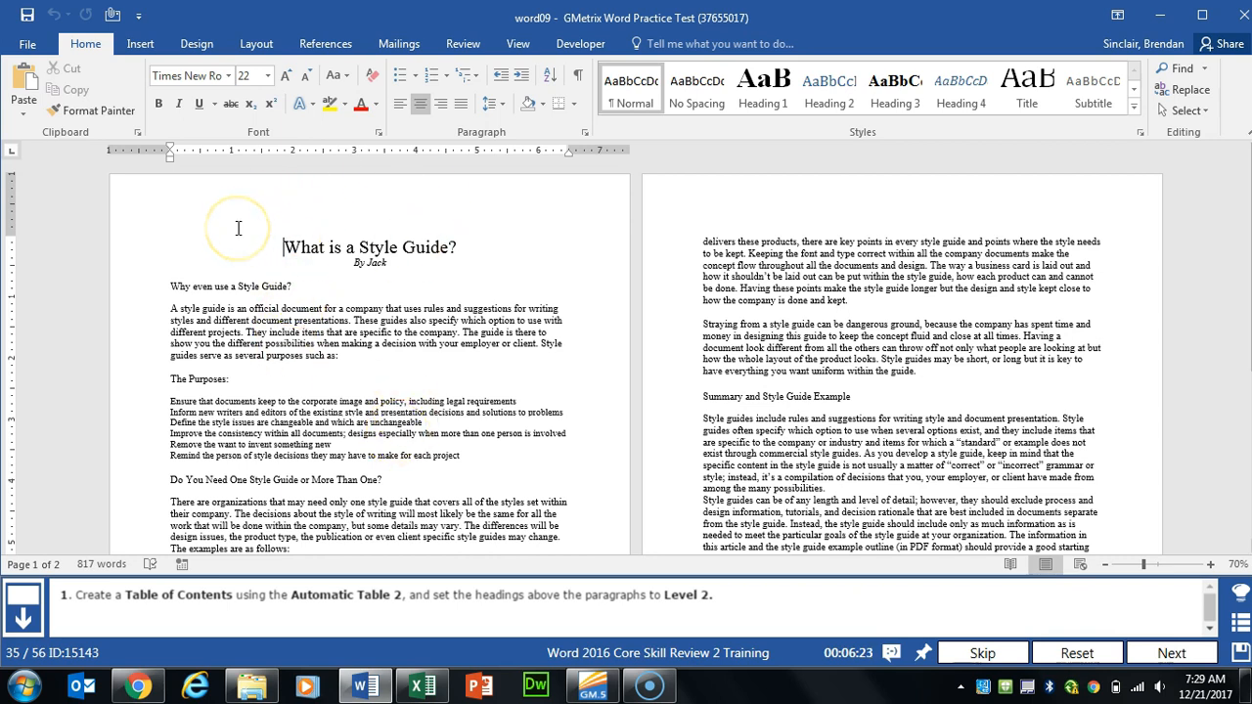
Insert an Automatic Table 2 table of contents above the What is a Style Guide? title.
{"action": "left_click", "coordinate": [328, 44]}
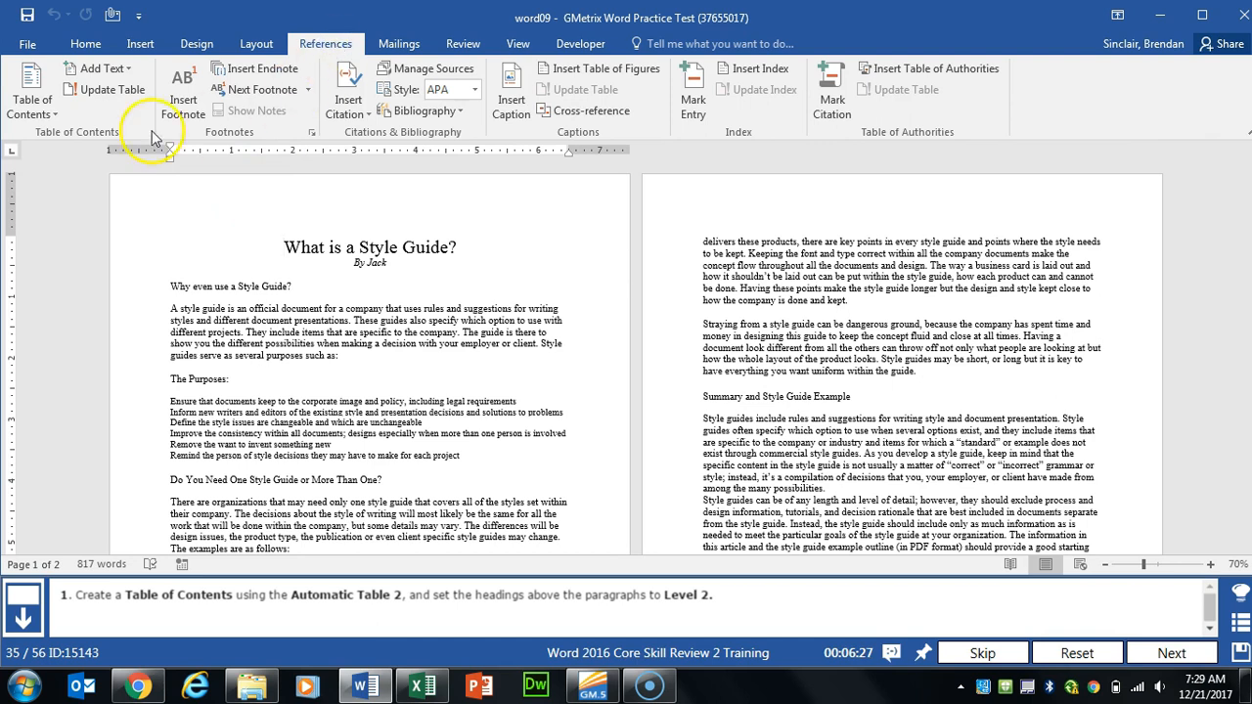
{"action": "left_click", "coordinate": [39, 115]}
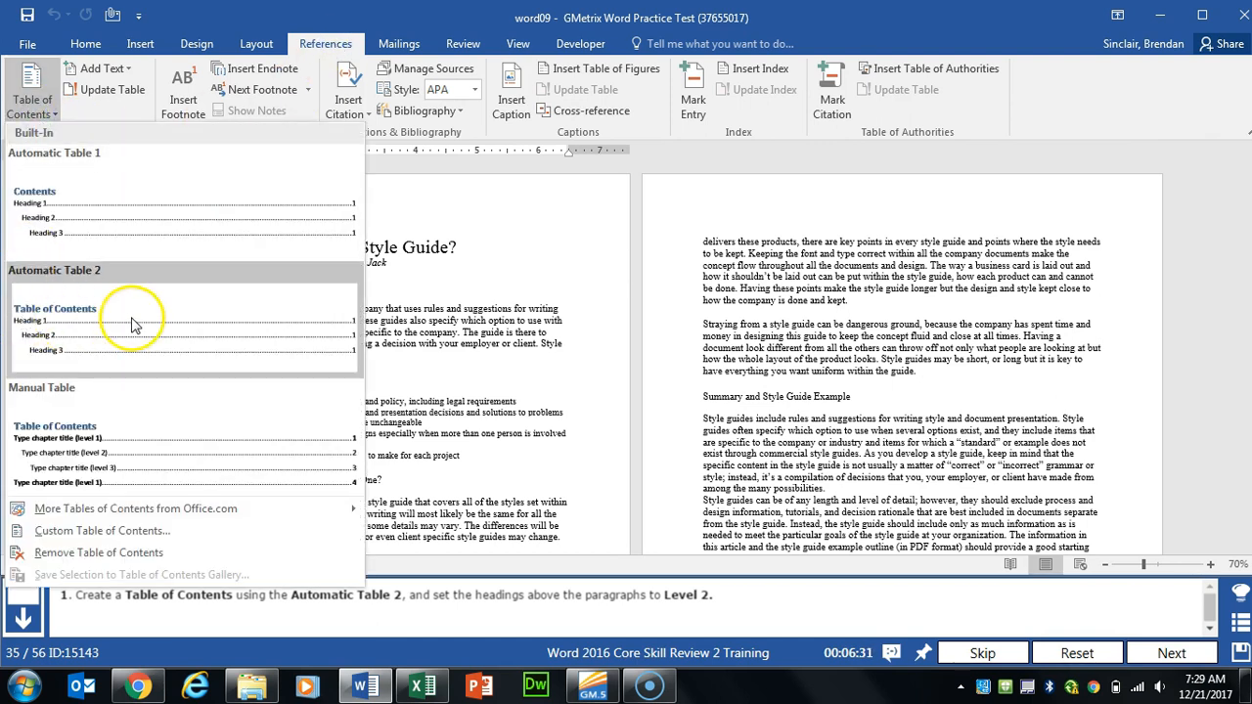
{"action": "left_click", "coordinate": [133, 324]}
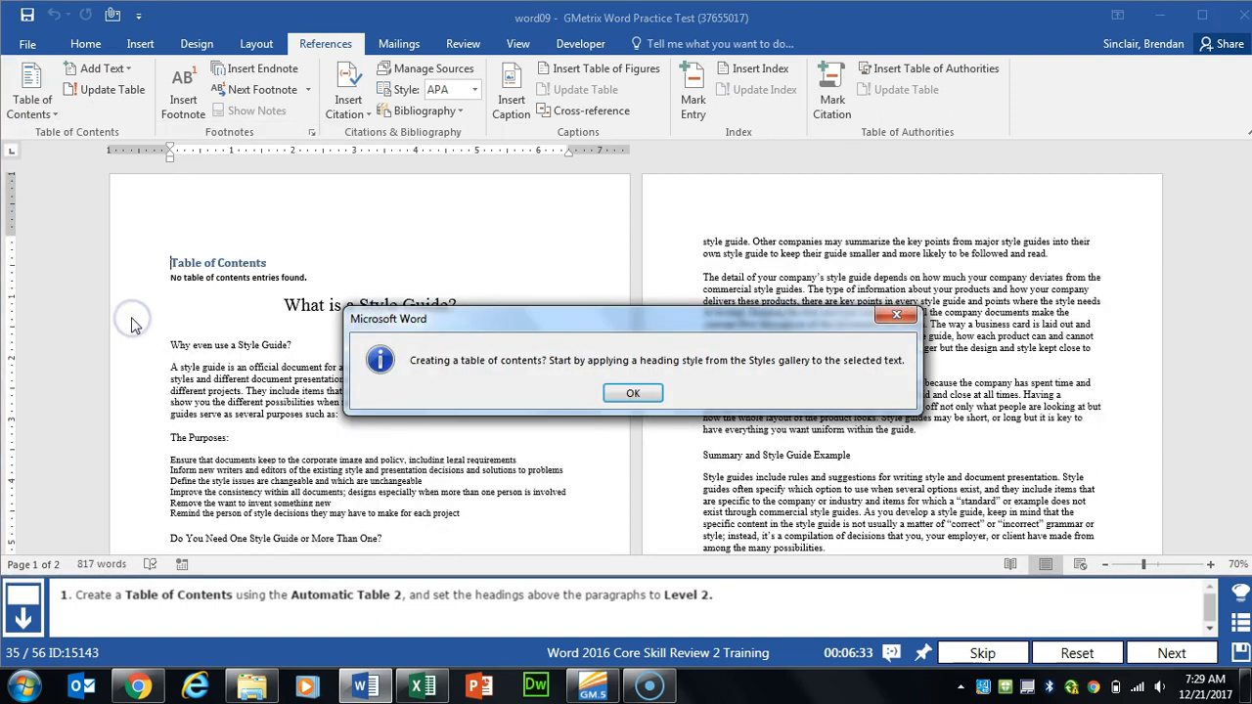
{"action": "left_click", "coordinate": [608, 393]}
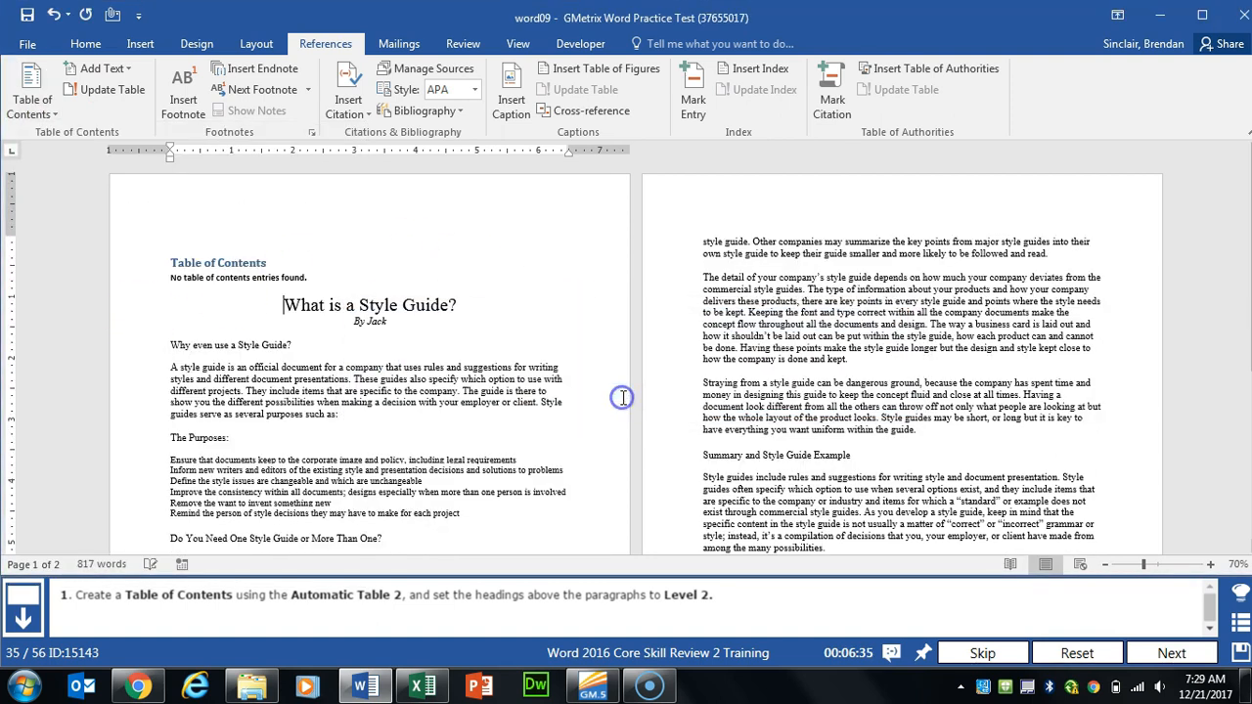
Assign table of contents Level 2 to all the paragraph headings from "Why even use a Style Guide?" through "Summary and Style Guide Example".
{"action": "scroll", "coordinate": [308, 330], "scroll_direction": "down", "scroll_amount": 3}
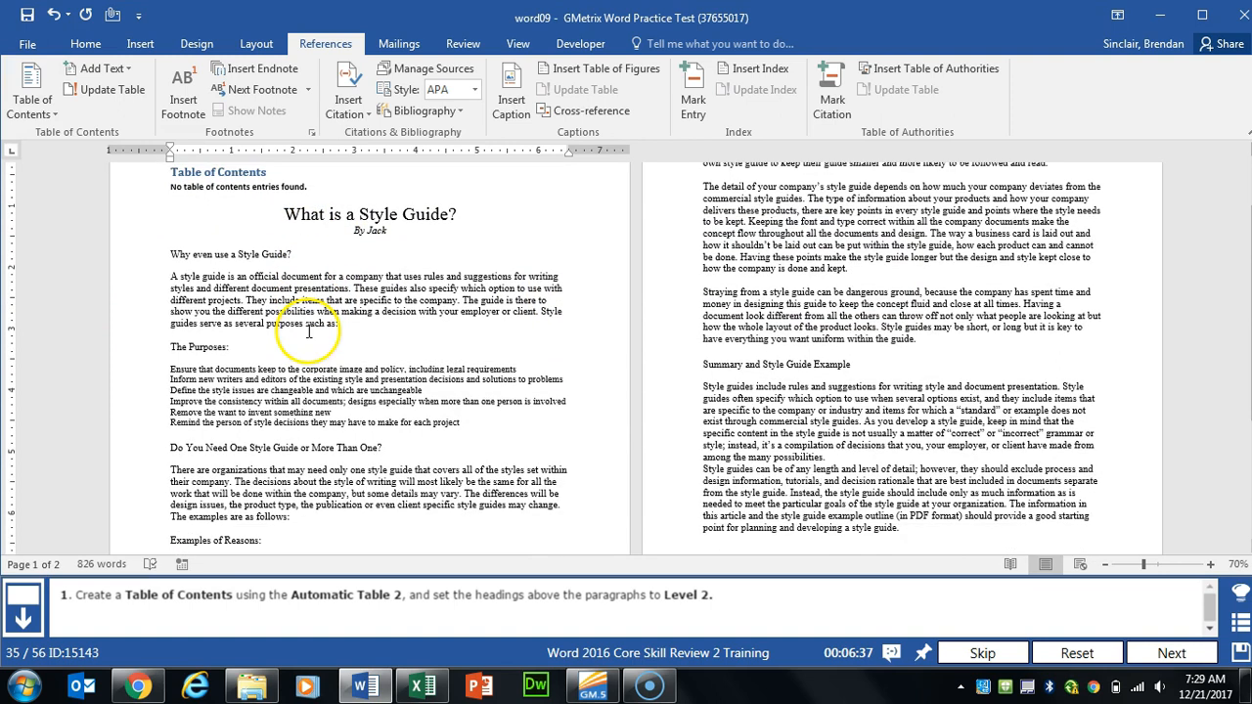
{"action": "left_click", "coordinate": [152, 264]}
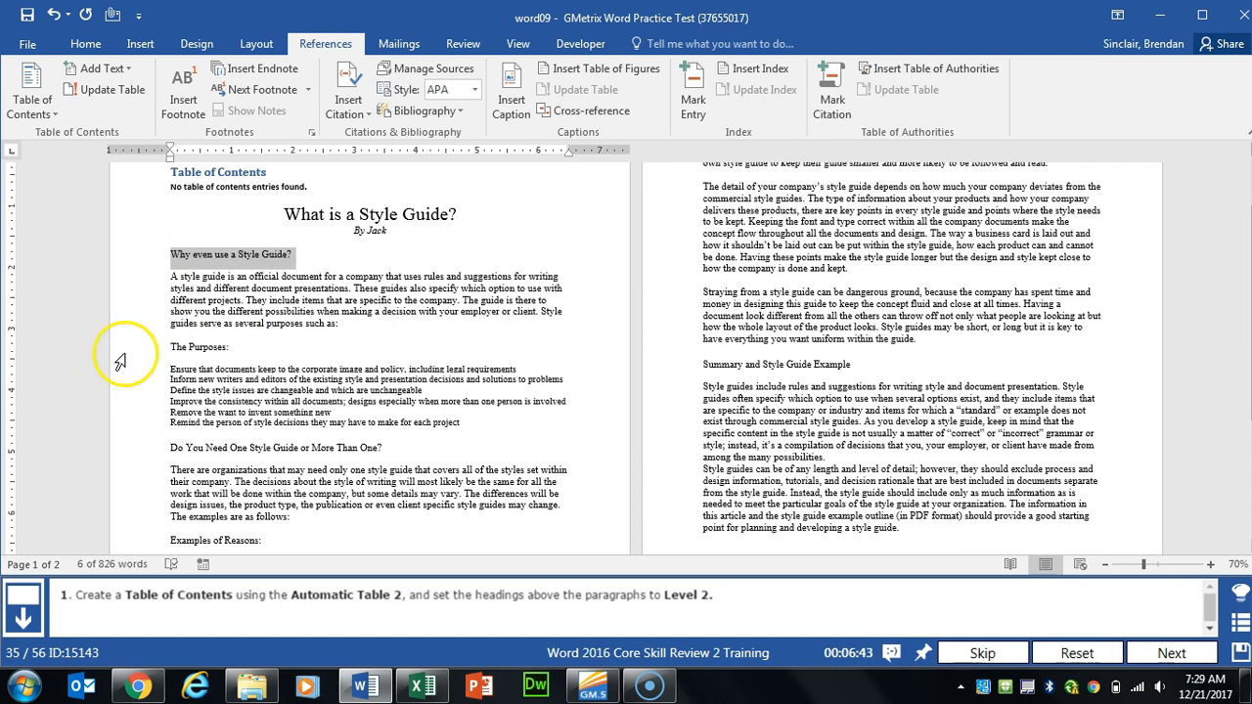
{"action": "left_click", "coordinate": [147, 347], "text": "ctrl"}
{"action": "left_click", "coordinate": [154, 445], "text": "ctrl"}
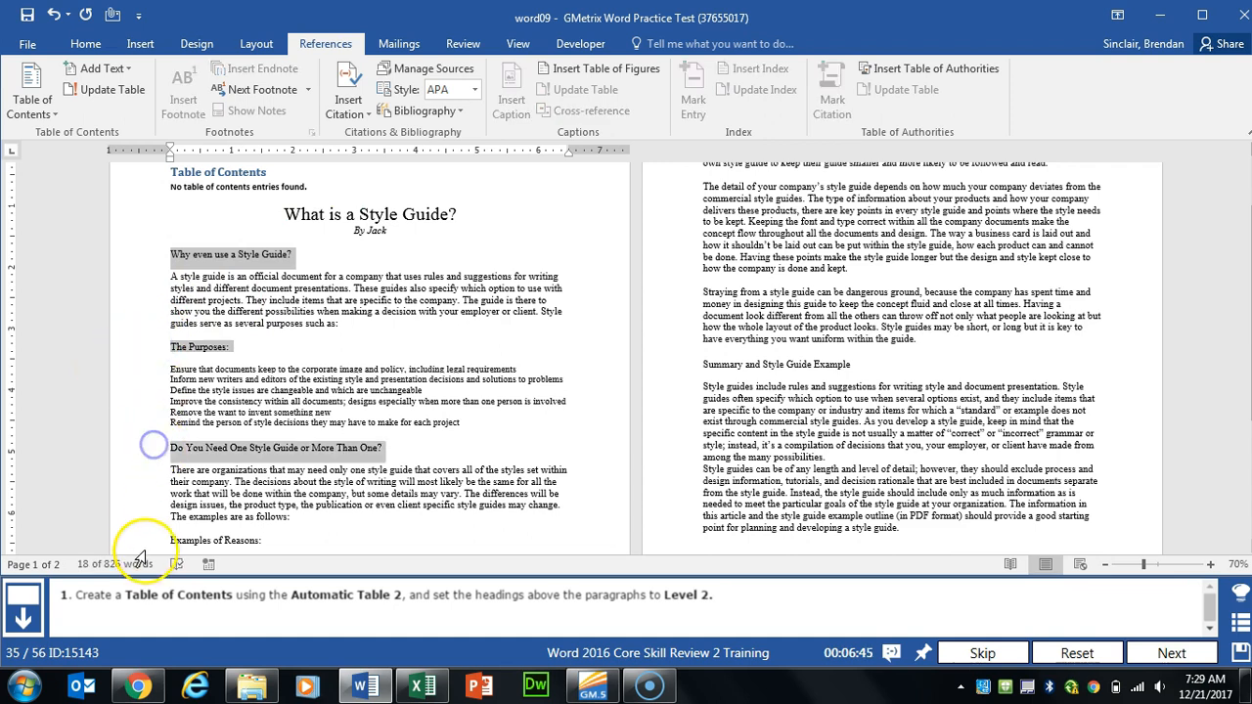
{"action": "left_click", "coordinate": [154, 537], "text": "ctrl"}
{"action": "scroll", "coordinate": [147, 518], "scroll_direction": "down", "scroll_amount": 4}
{"action": "left_click", "coordinate": [159, 458], "text": "ctrl"}
{"action": "scroll", "coordinate": [547, 466], "scroll_direction": "up", "scroll_amount": 4}
{"action": "left_click", "coordinate": [687, 362], "text": "ctrl"}
{"action": "scroll", "coordinate": [683, 375], "scroll_direction": "up", "scroll_amount": 2}
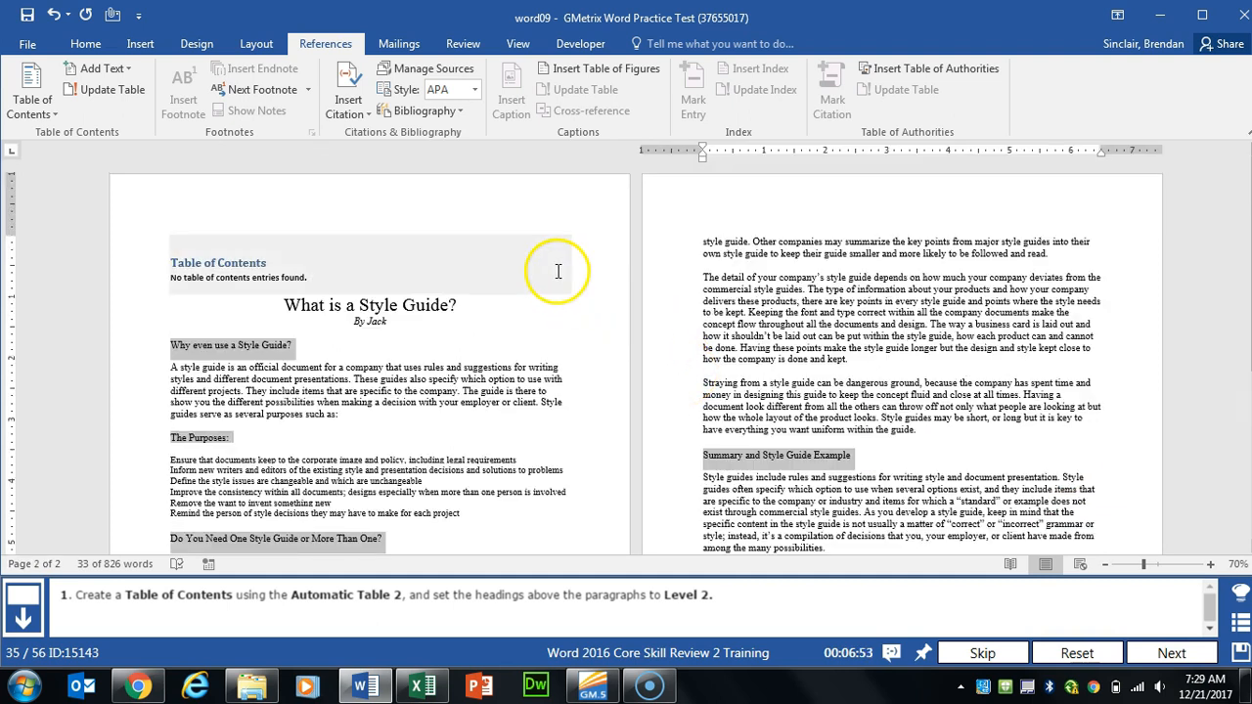
{"action": "left_click", "coordinate": [131, 69]}
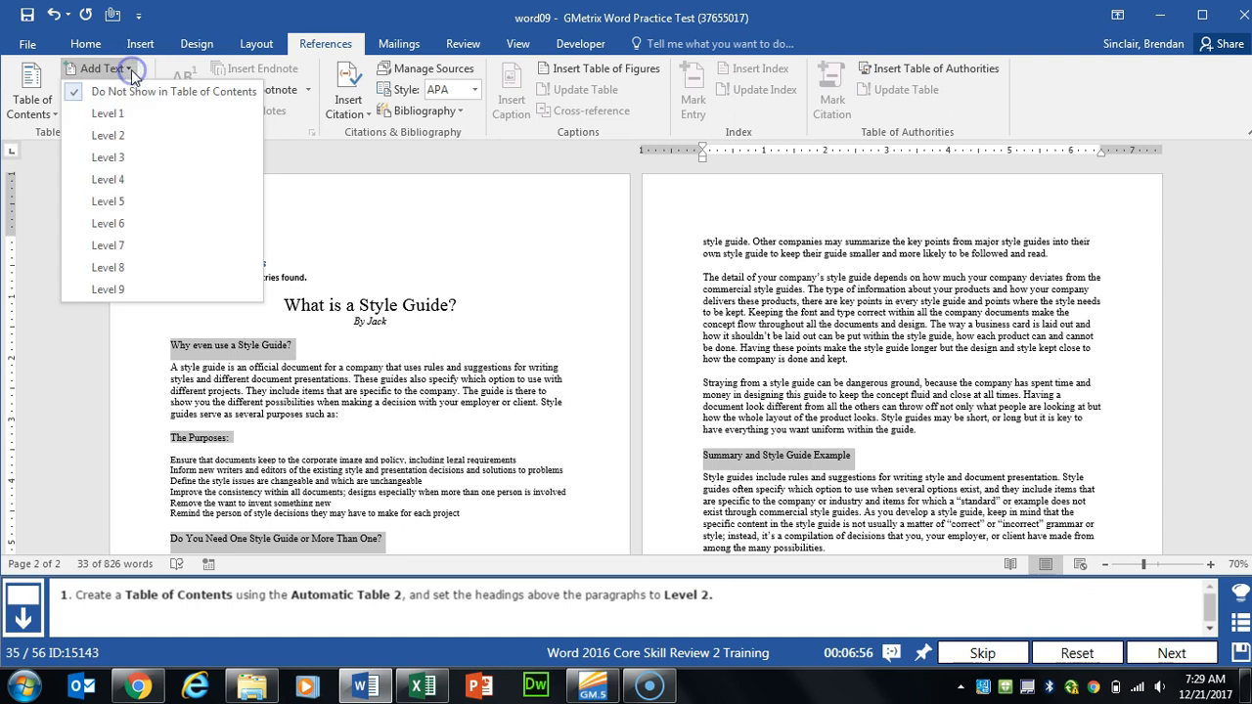
{"action": "left_click", "coordinate": [160, 137]}
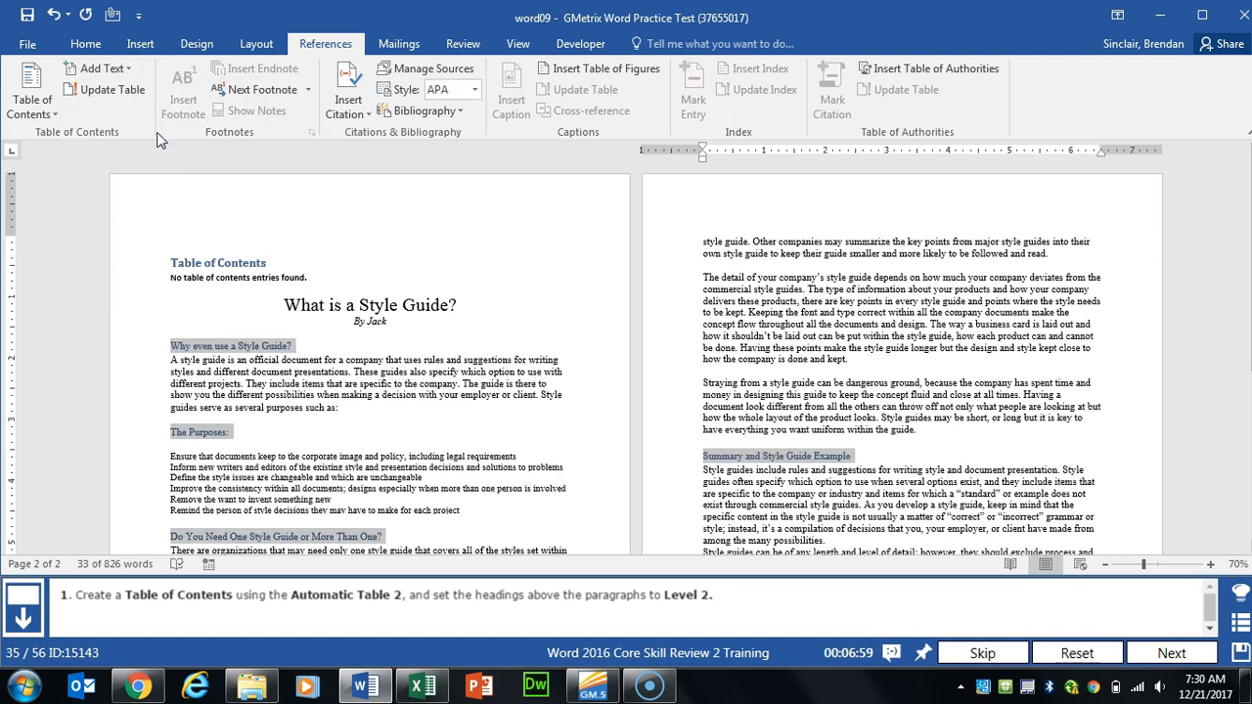
Update the table of contents to include the Level 2 headings and continue to the next task.
{"action": "left_click", "coordinate": [249, 261]}
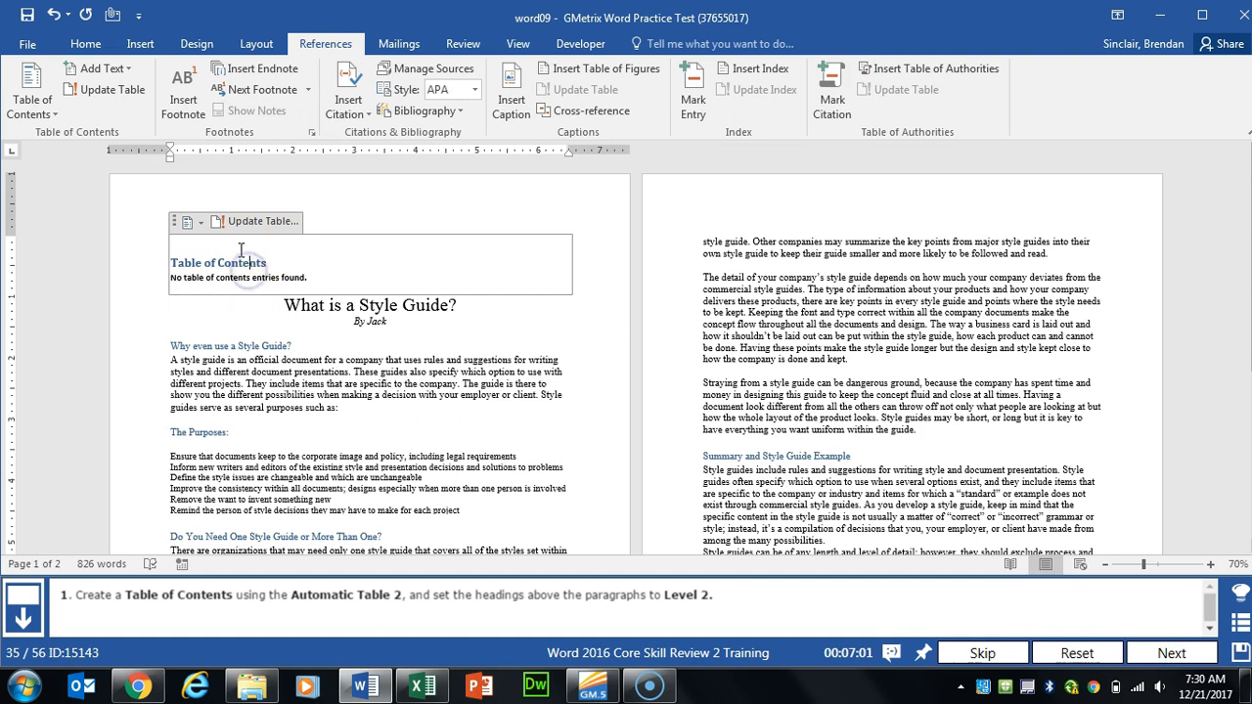
{"action": "left_click", "coordinate": [282, 225]}
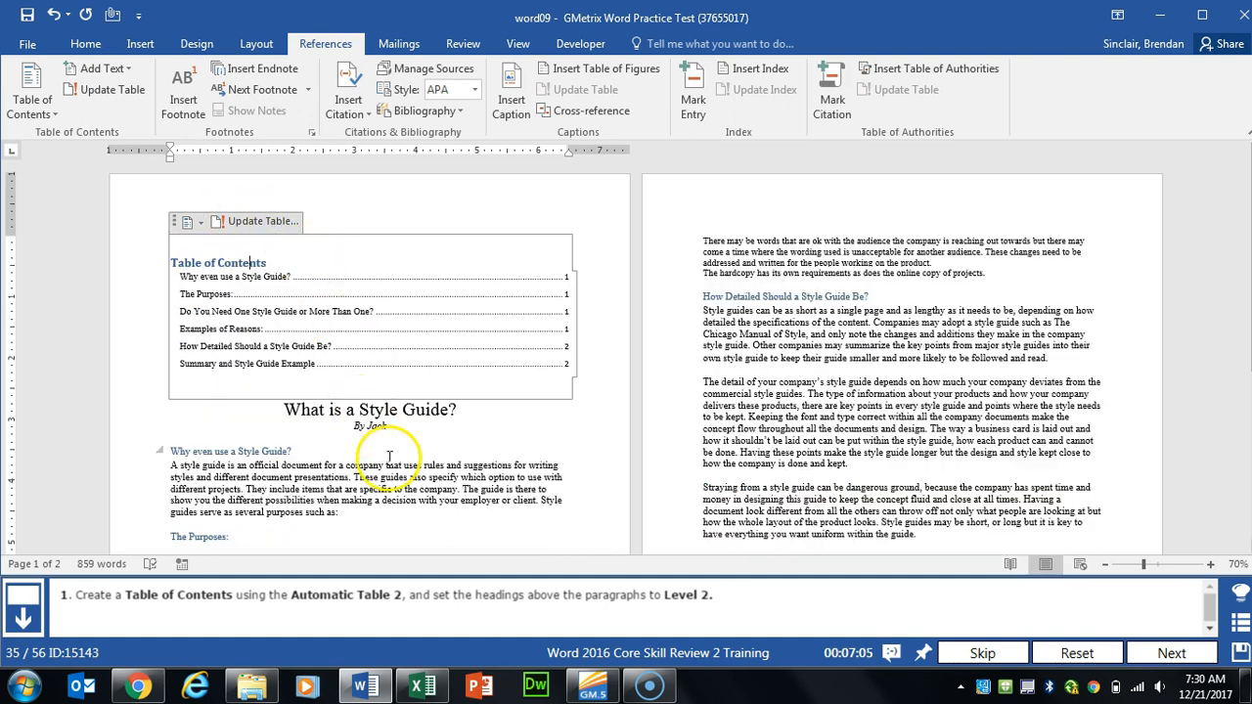
{"action": "left_click", "coordinate": [389, 457]}
{"action": "left_click", "coordinate": [1177, 659]}
Justify the letter's paragraphs from "I would like" through "Please keep in touch" and continue to the next task.
{"action": "left_click", "coordinate": [578, 246]}
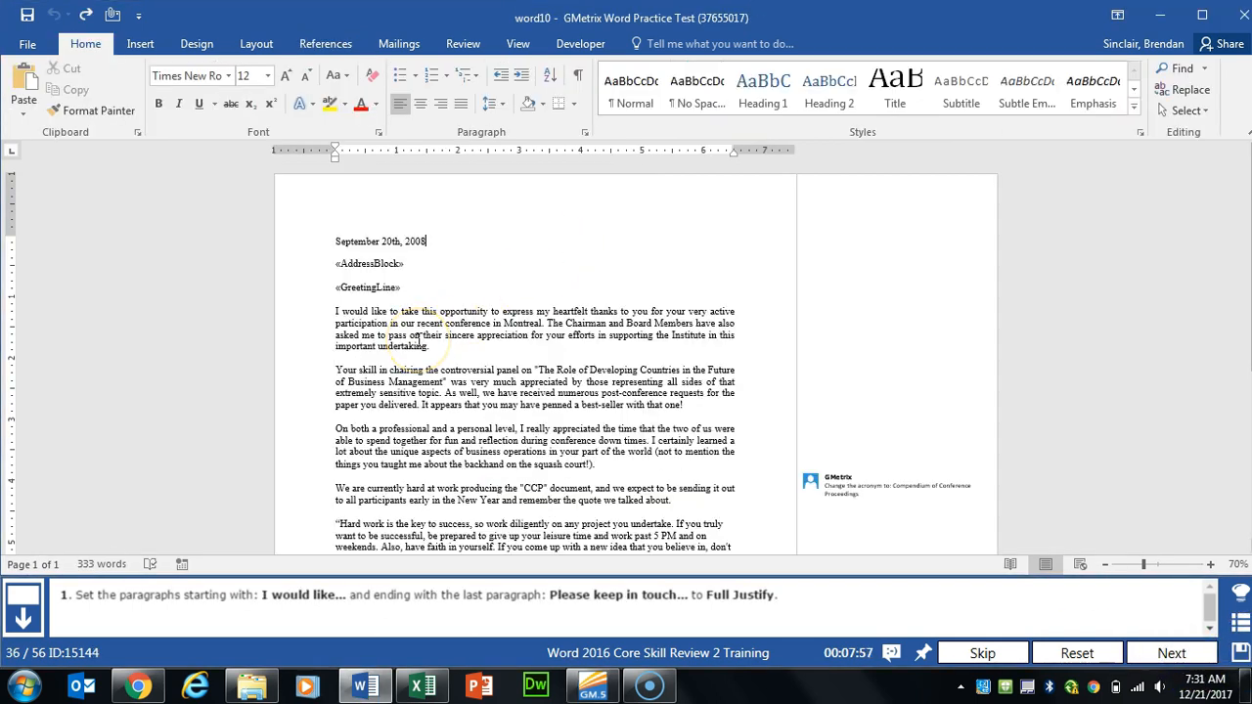
{"action": "left_click_drag", "start_coordinate": [335, 312], "coordinate": [723, 376]}
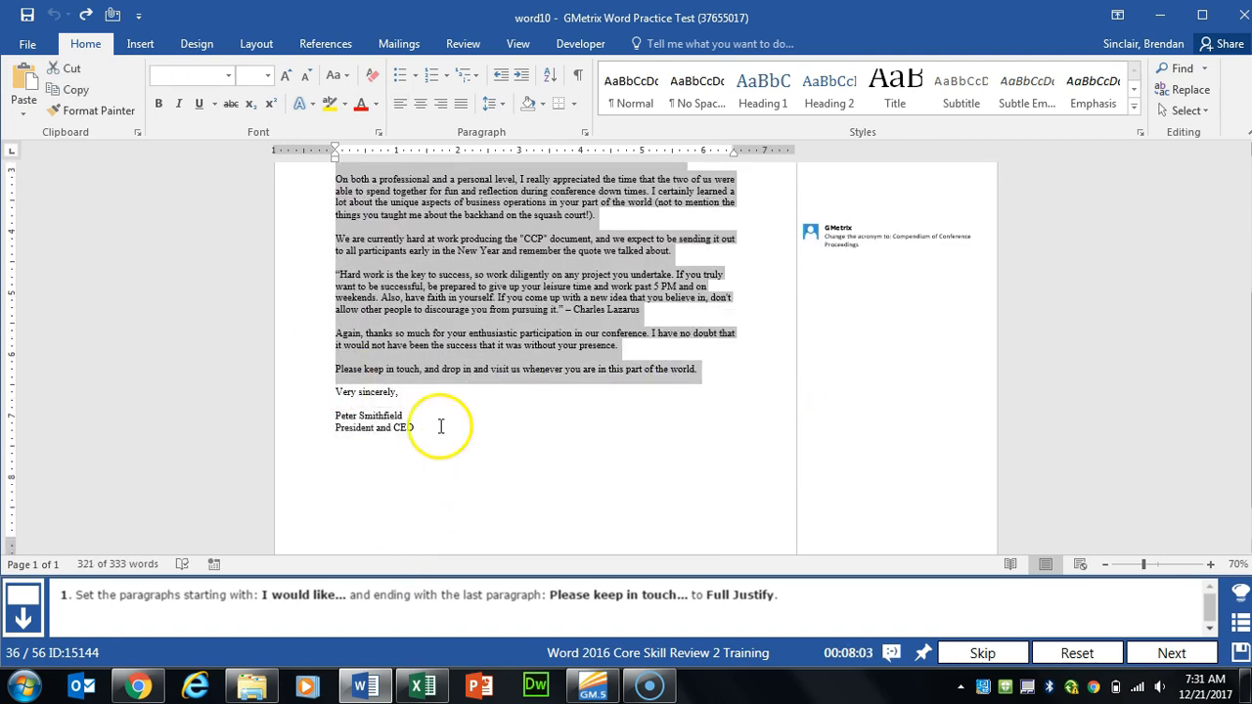
{"action": "scroll", "coordinate": [372, 387], "scroll_direction": "up", "scroll_amount": 3}
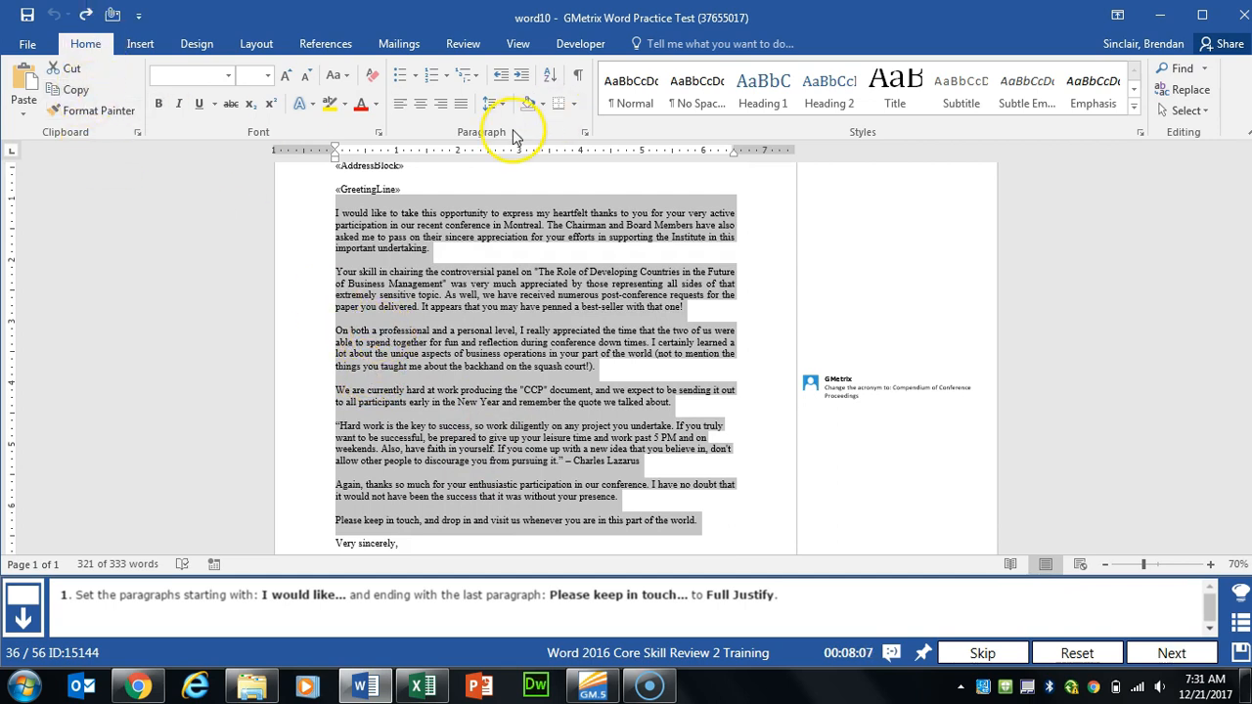
{"action": "left_click", "coordinate": [462, 104]}
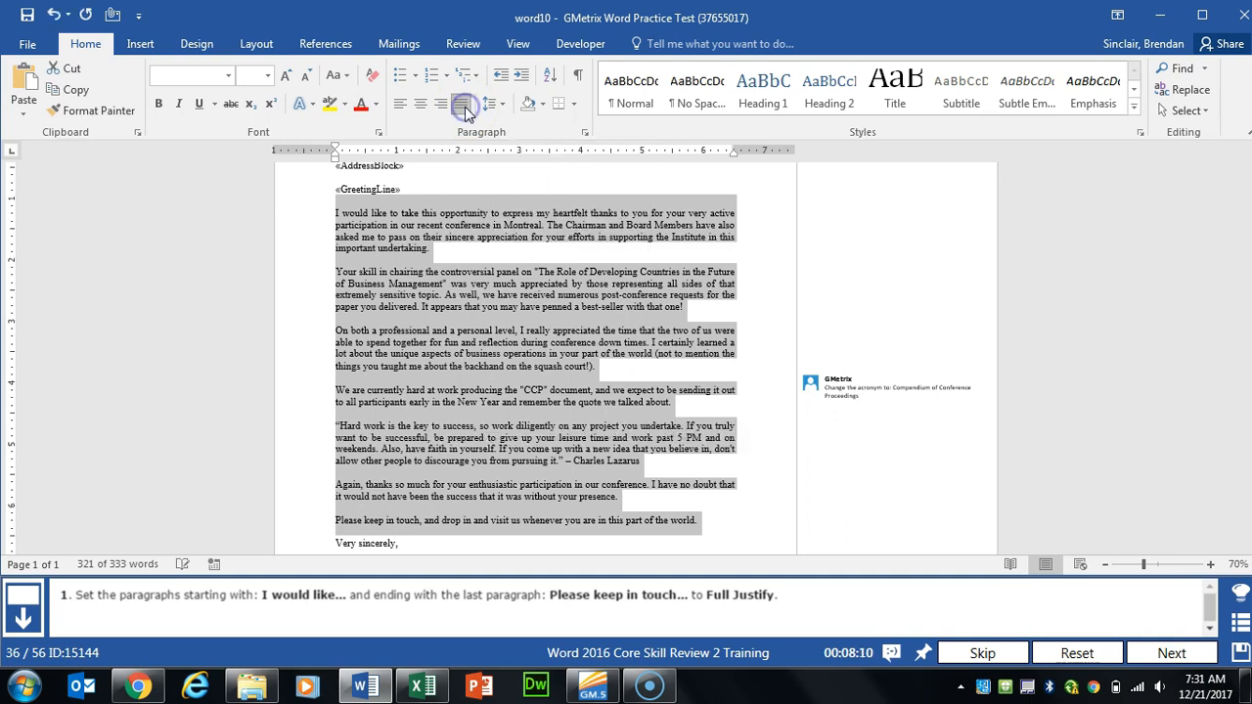
{"action": "left_click", "coordinate": [1140, 654]}
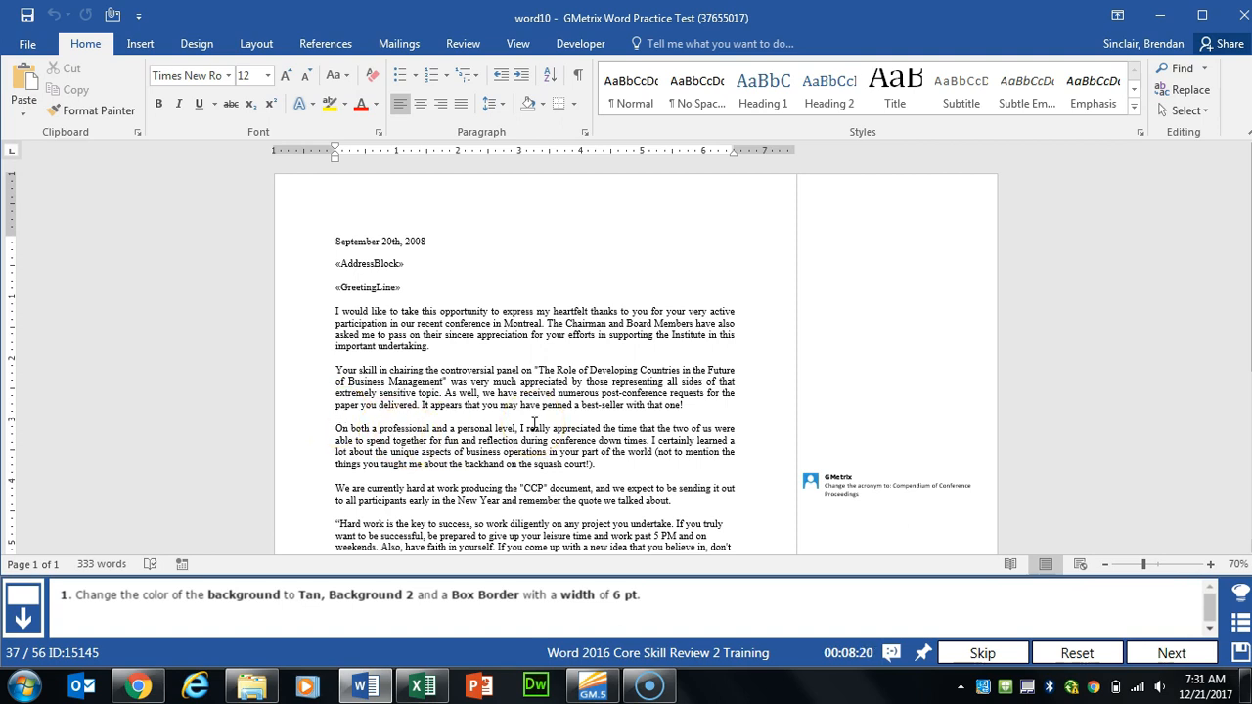
Set the letter's page background color to Tan, Background 2.
{"action": "left_click", "coordinate": [192, 44]}
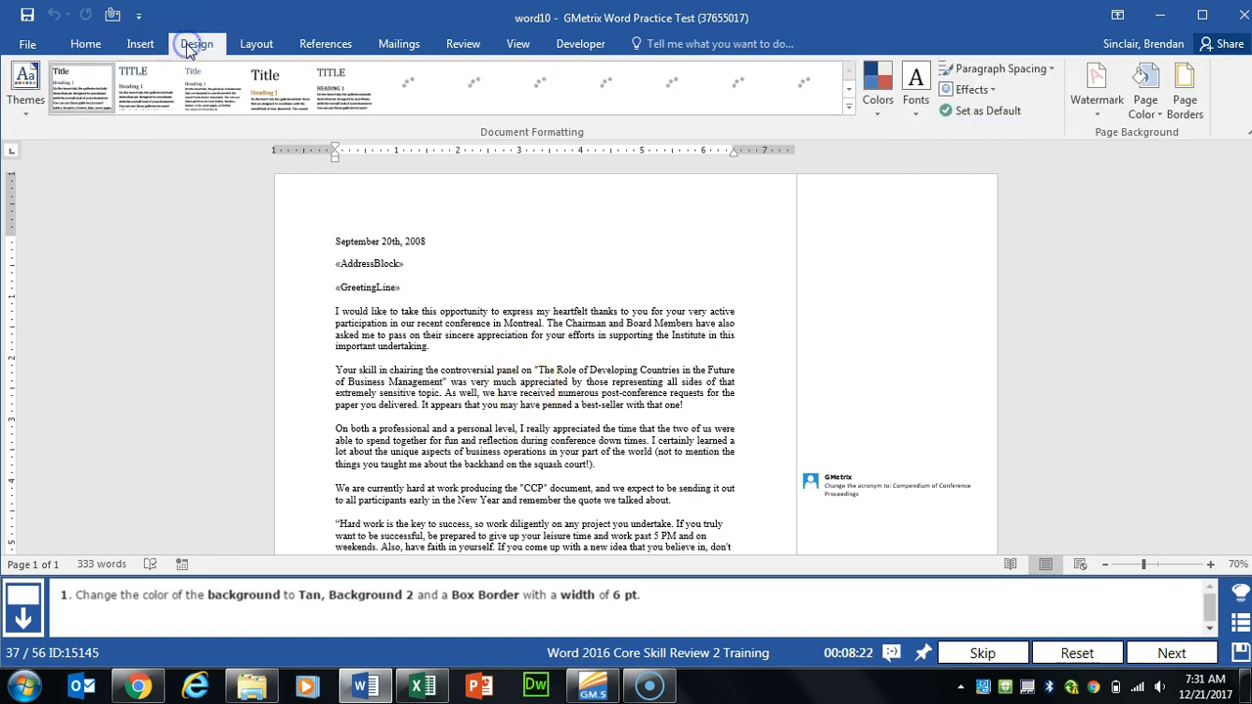
{"action": "left_click", "coordinate": [1157, 123]}
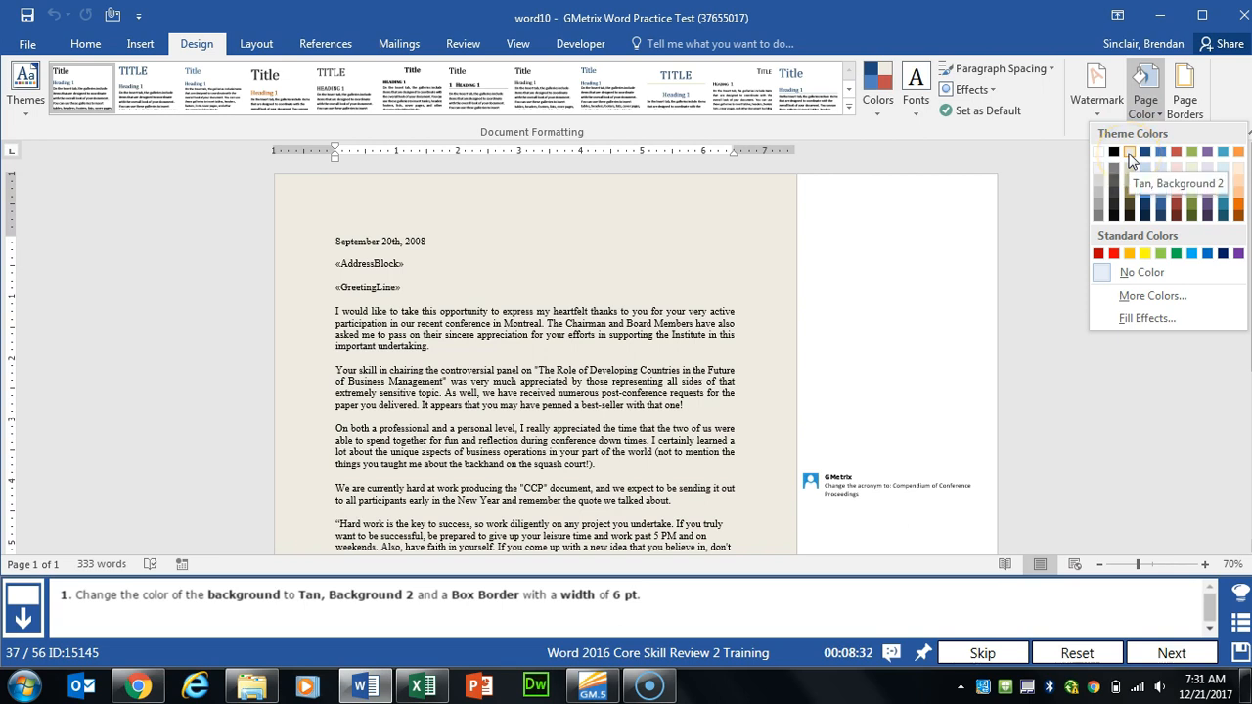
{"action": "left_click", "coordinate": [1130, 159]}
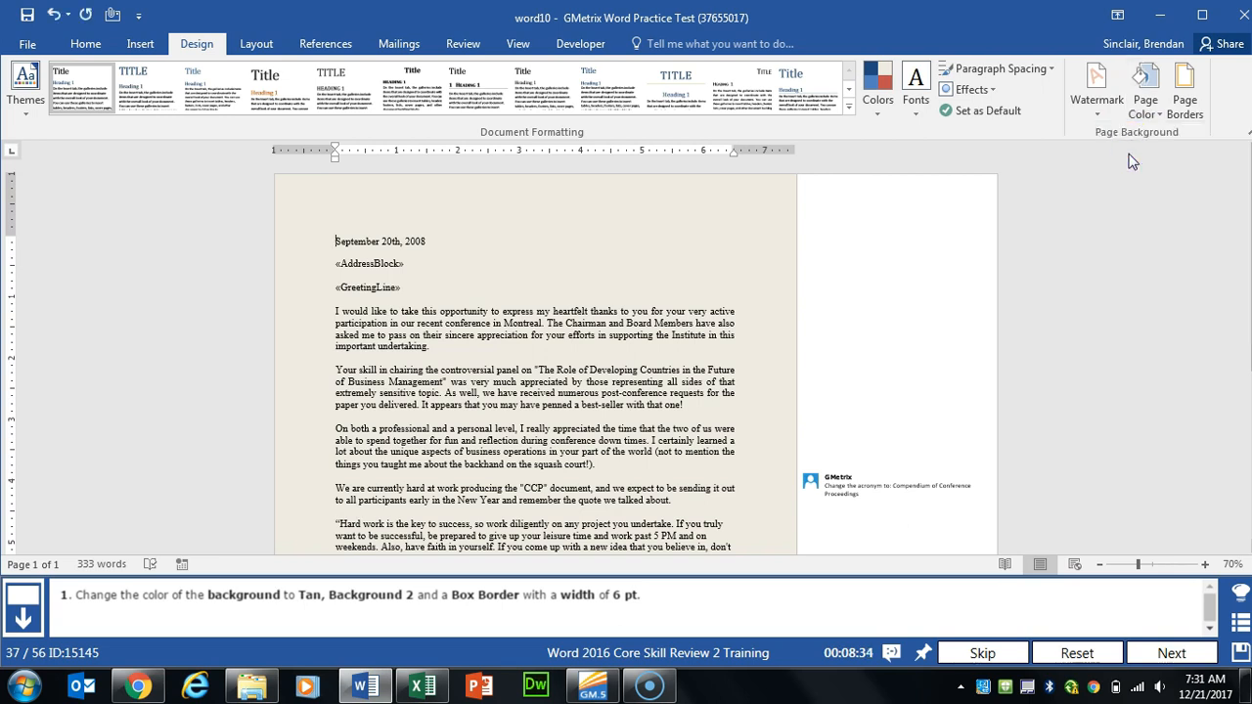
Apply a Box page border with a width of 6 pt to the whole document and continue to the next task.
{"action": "left_click", "coordinate": [1189, 109]}
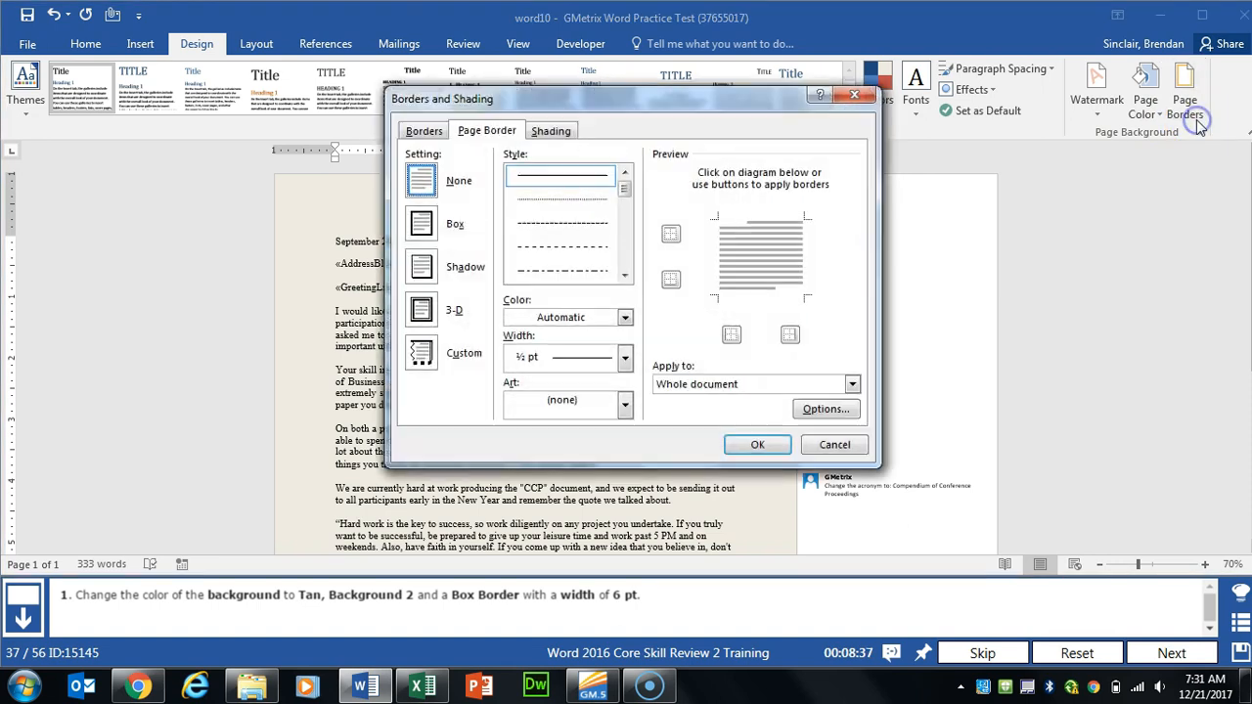
{"action": "left_click", "coordinate": [421, 224]}
{"action": "left_click", "coordinate": [599, 358]}
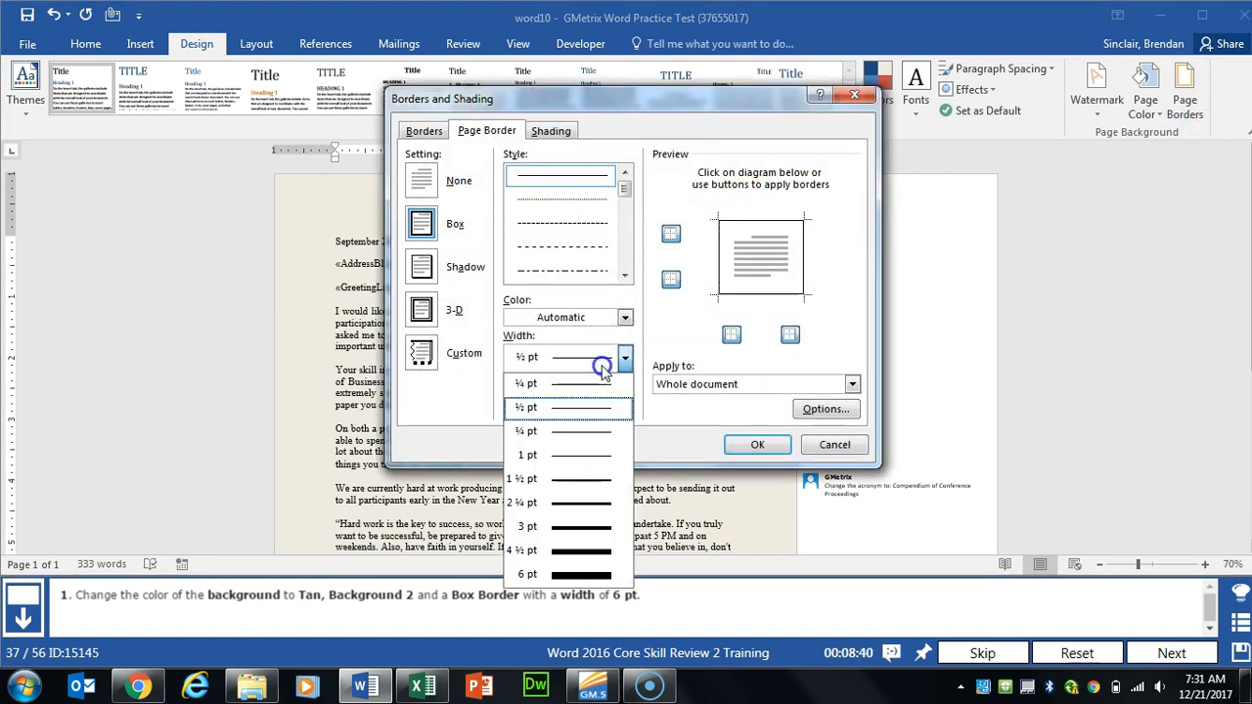
{"action": "left_click", "coordinate": [558, 575]}
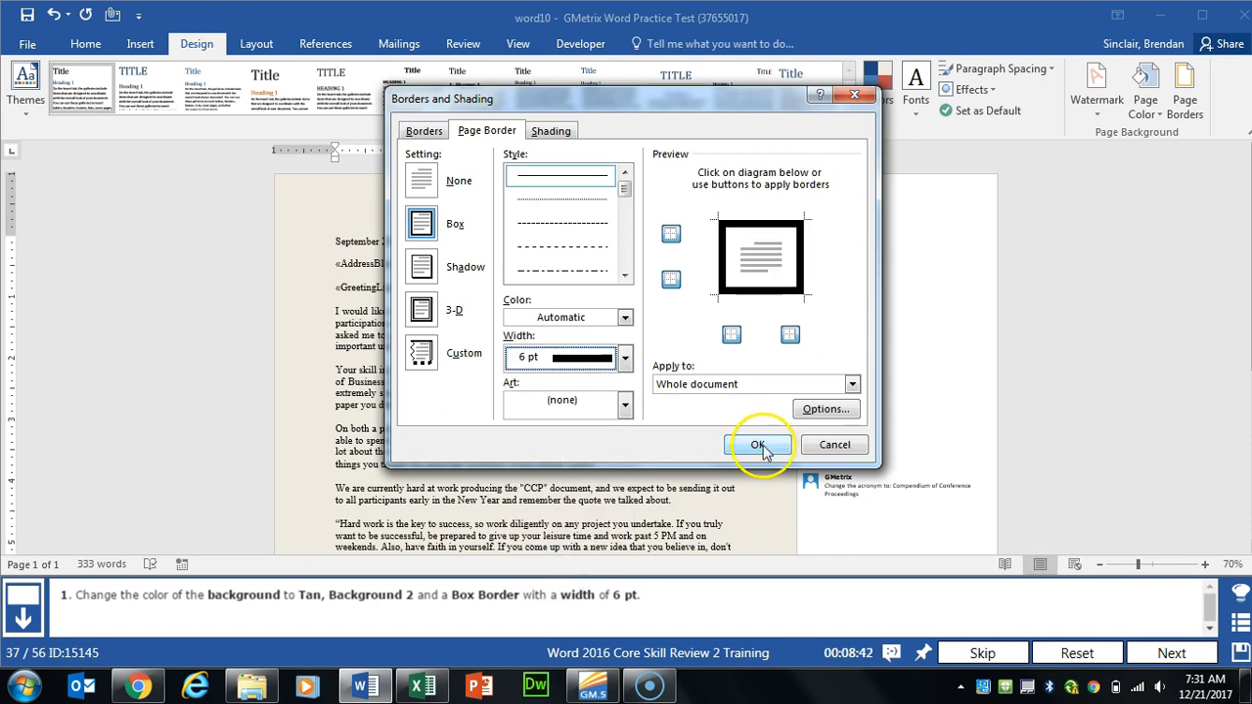
{"action": "left_click", "coordinate": [761, 444]}
{"action": "left_click", "coordinate": [1156, 647]}
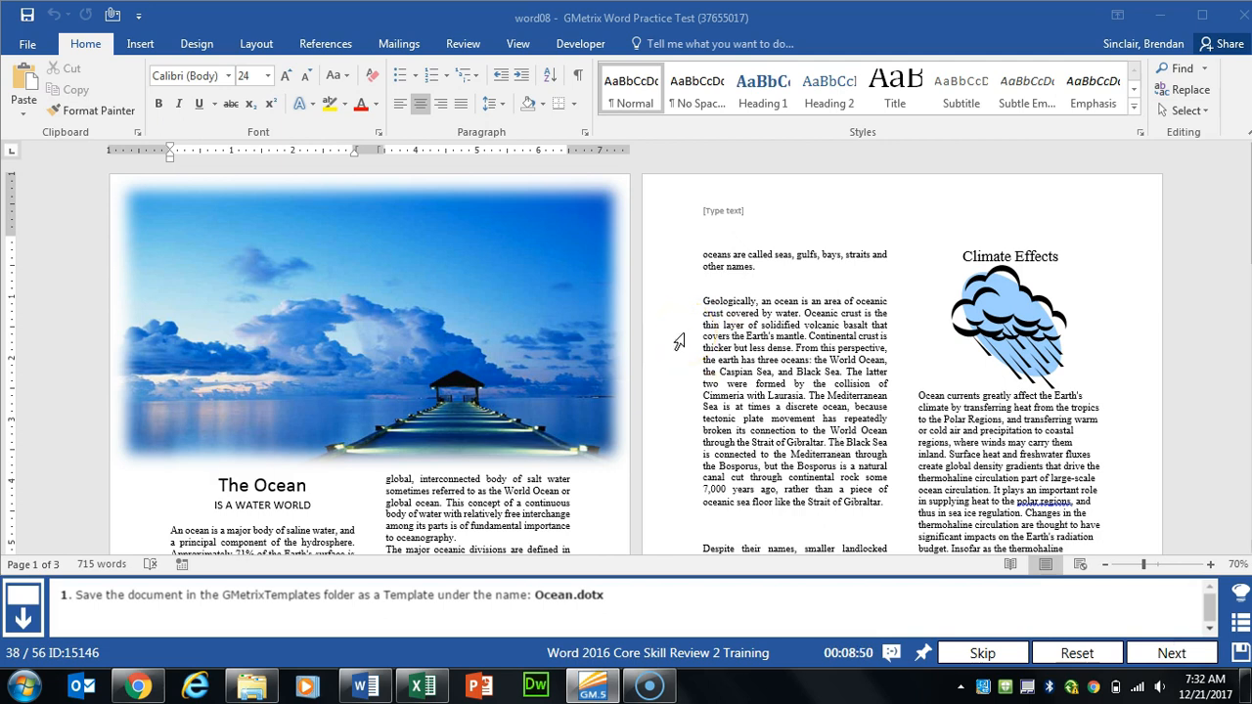
Save the document as a Word Template named Ocean in the GMetrixTemplates folder and continue to the next task.
{"action": "left_click", "coordinate": [27, 44]}
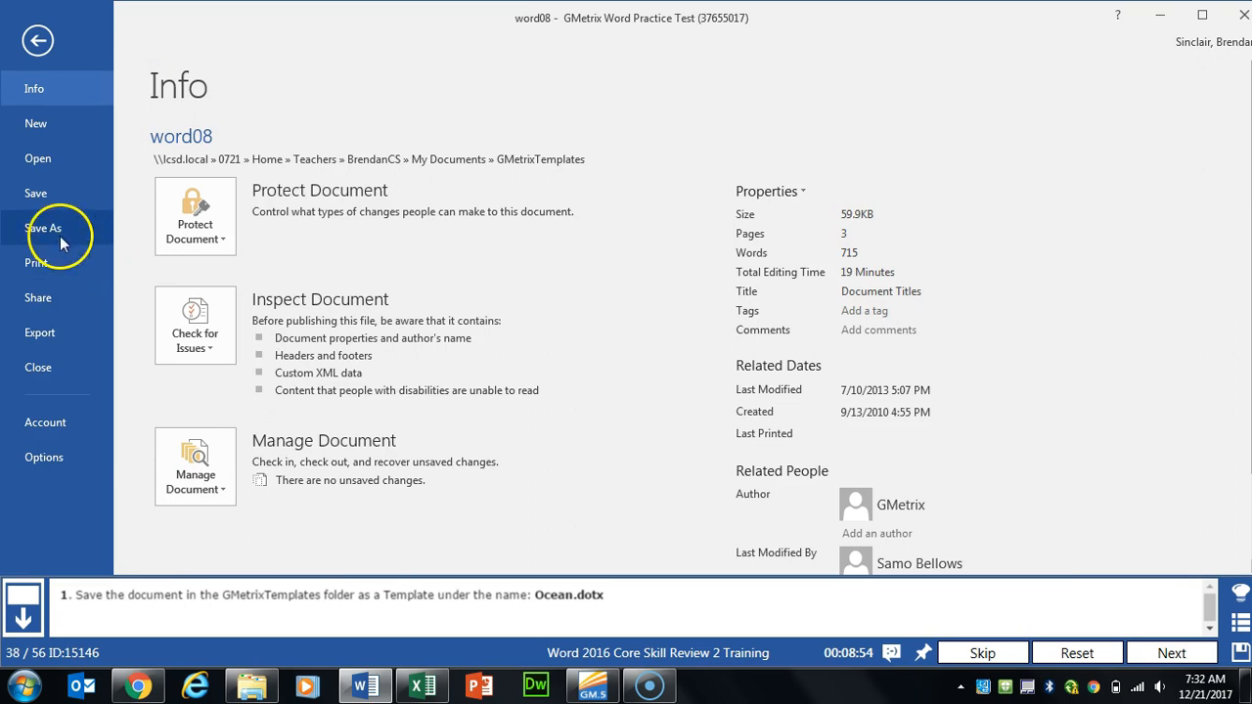
{"action": "left_click", "coordinate": [41, 333]}
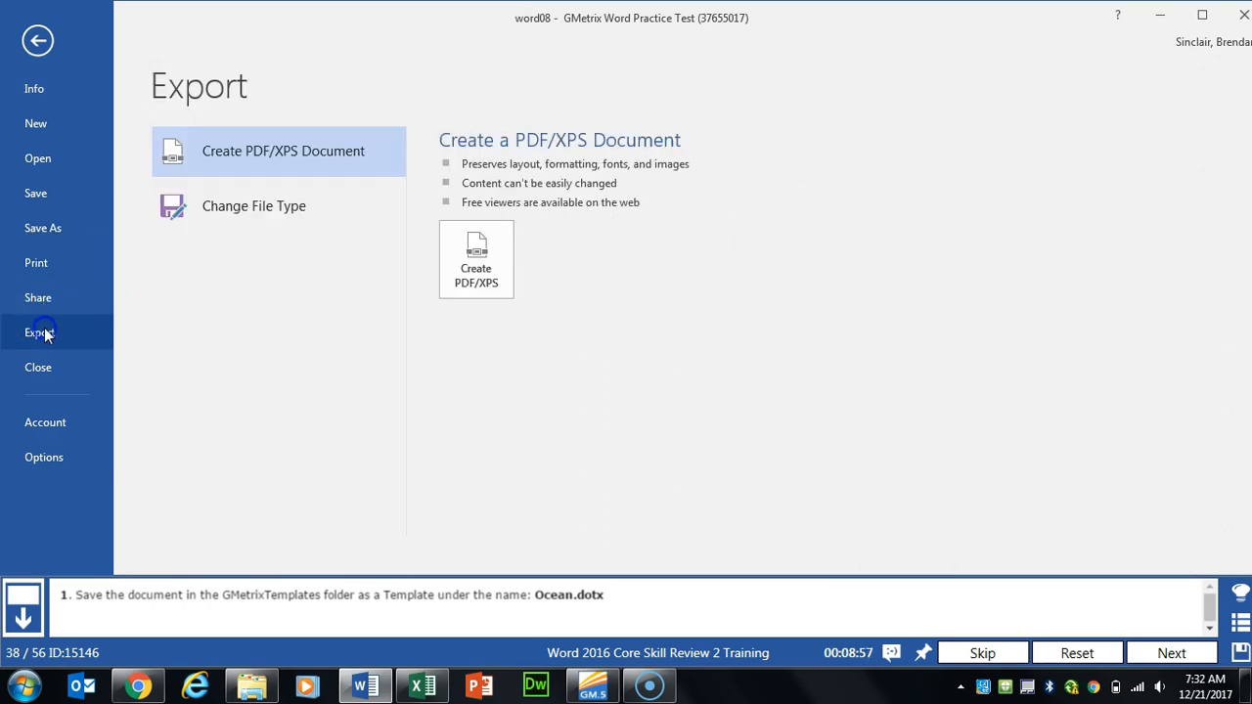
{"action": "left_click", "coordinate": [246, 212]}
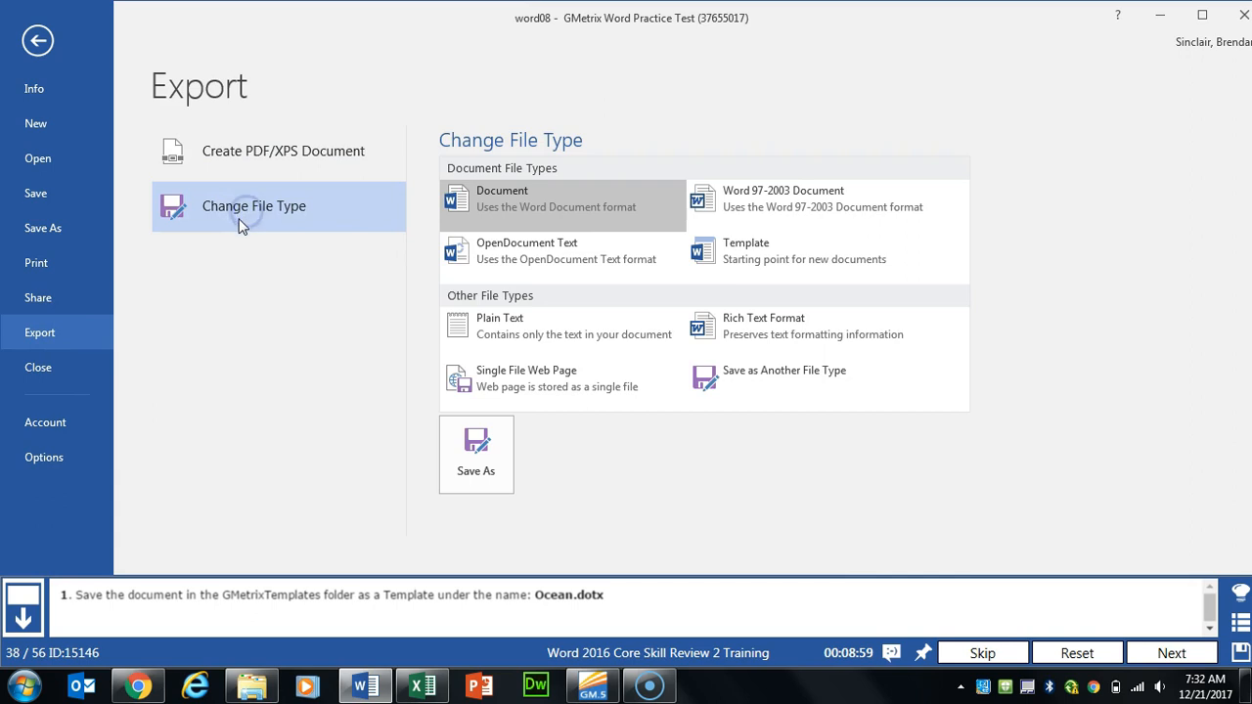
{"action": "left_click", "coordinate": [781, 244]}
{"action": "left_click", "coordinate": [482, 463]}
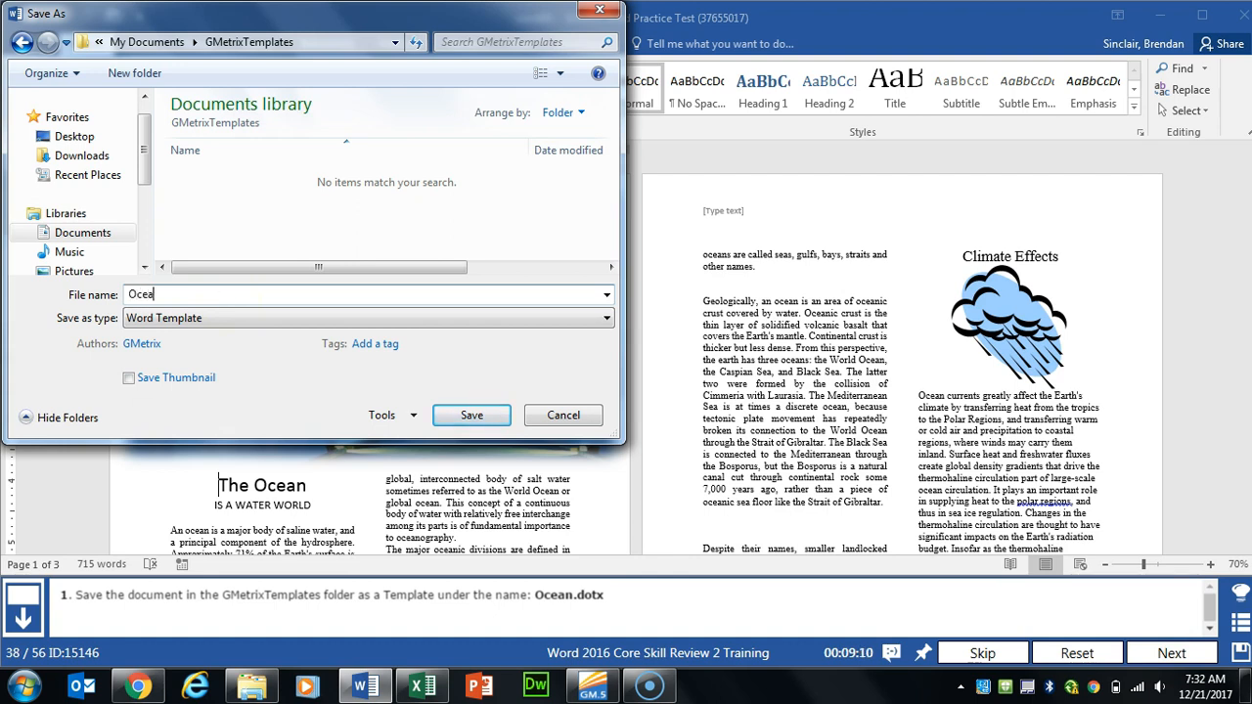
{"action": "left_click", "coordinate": [487, 414]}
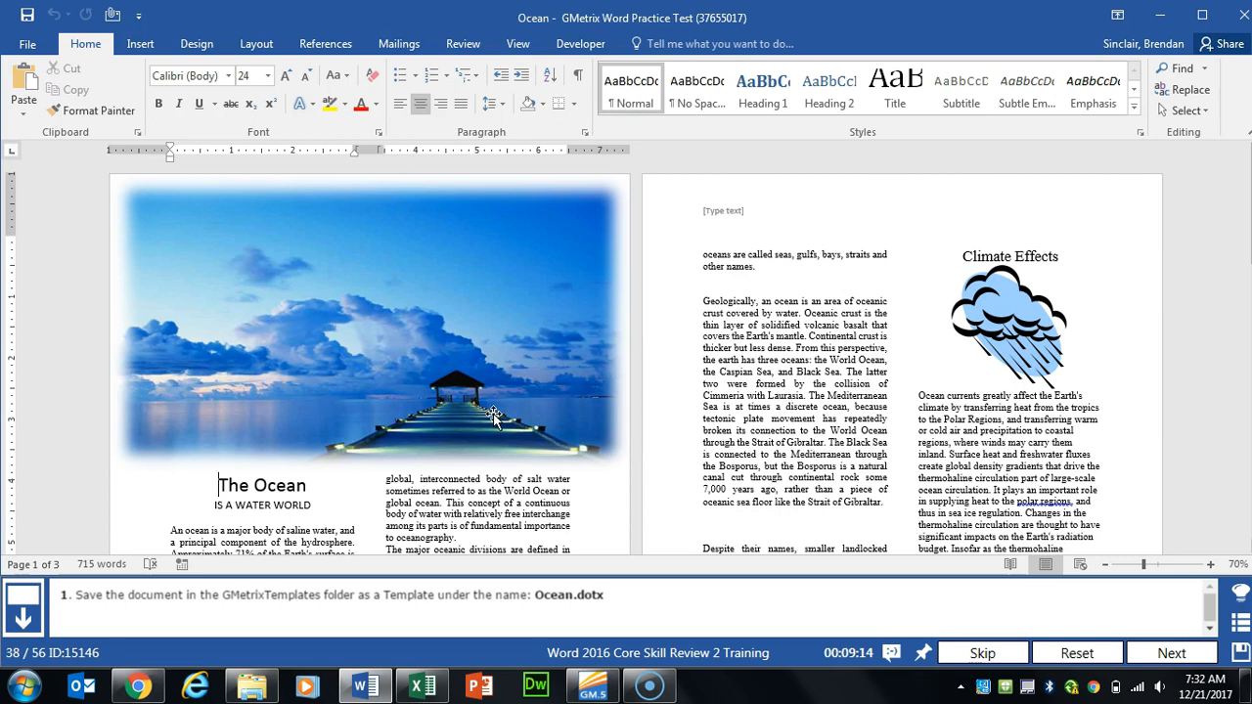
{"action": "left_click", "coordinate": [1199, 663]}
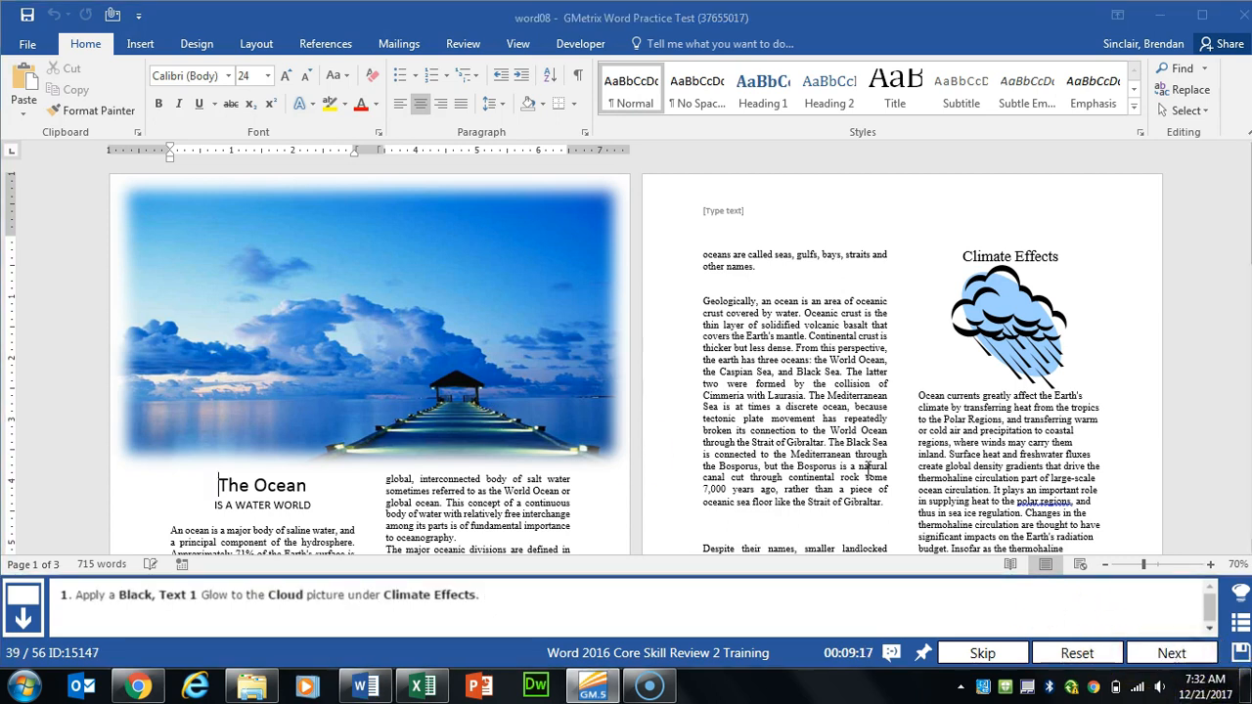
Apply a Black, Text 1 glow to the cloud picture under Climate Effects and continue to the next task.
{"action": "left_click", "coordinate": [1029, 313]}
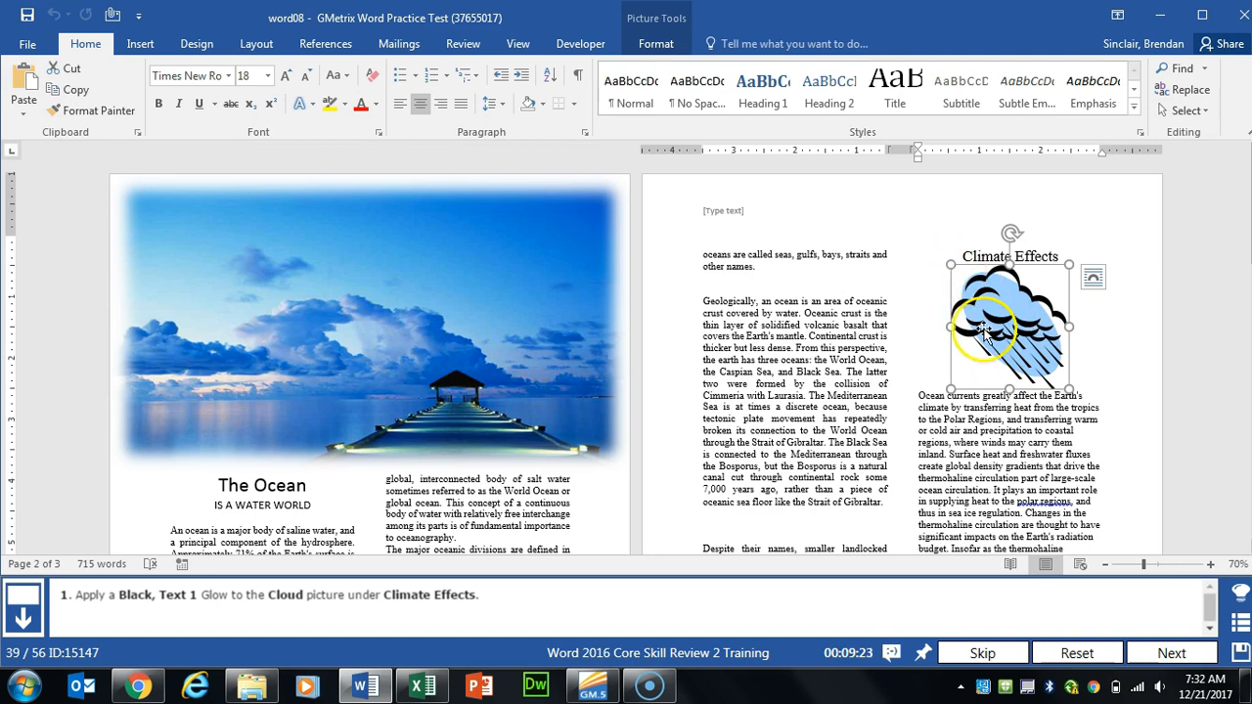
{"action": "left_click", "coordinate": [669, 43]}
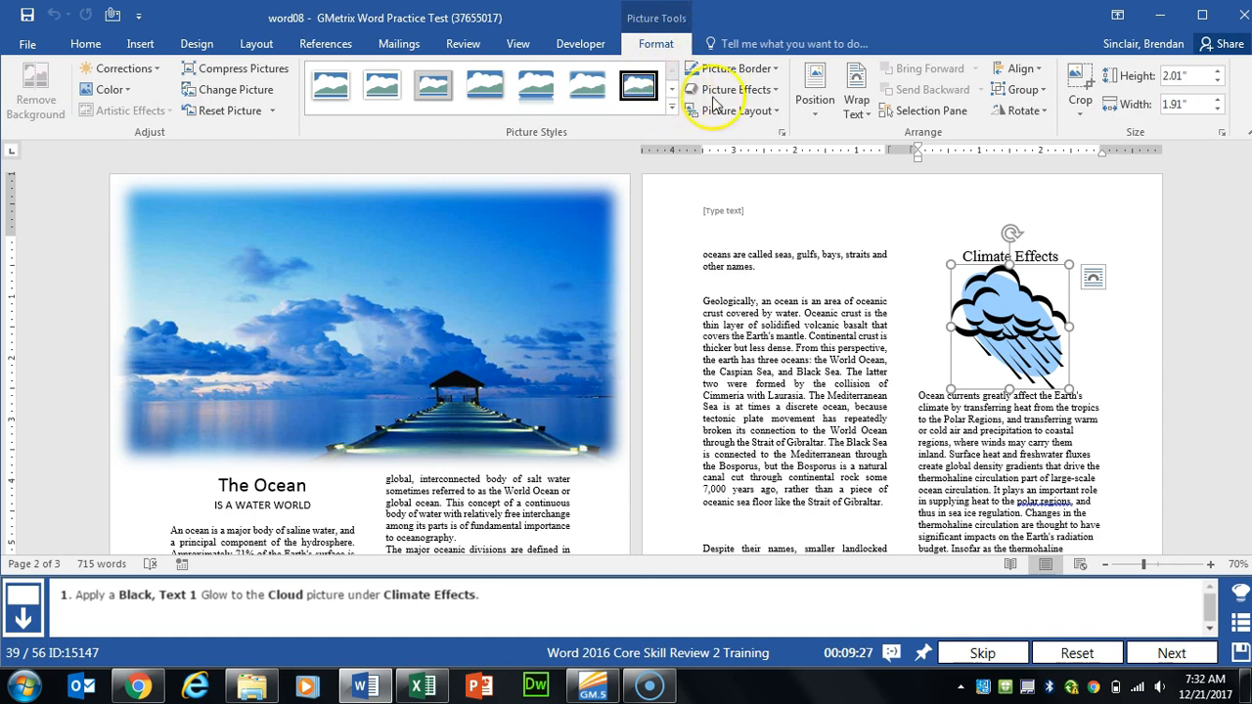
{"action": "left_click", "coordinate": [777, 91]}
{"action": "mouse_move", "coordinate": [753, 252]}
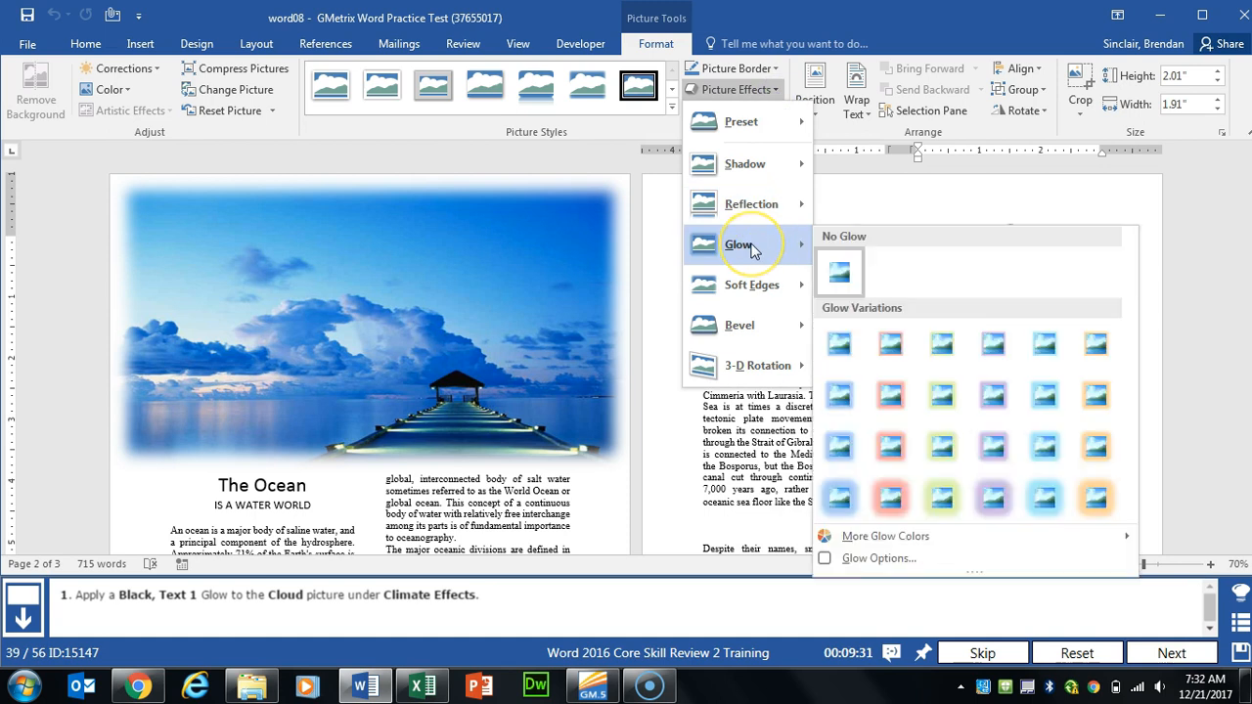
{"action": "mouse_move", "coordinate": [919, 544]}
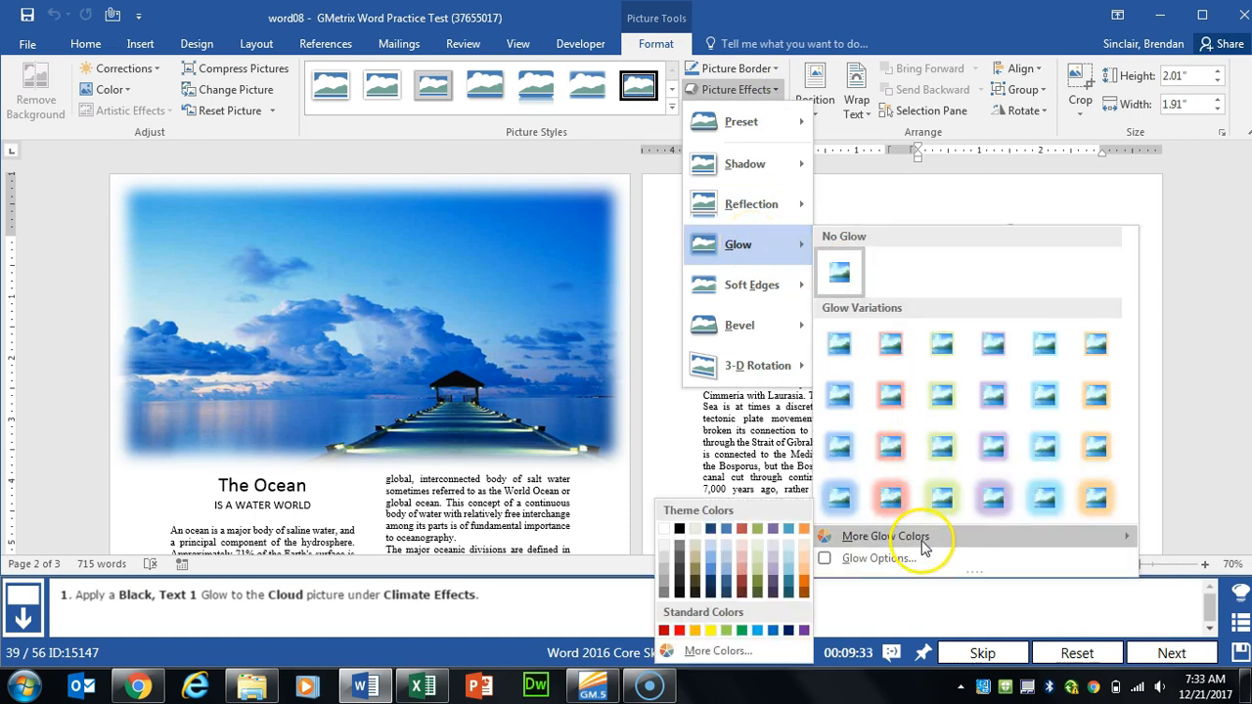
{"action": "left_click", "coordinate": [680, 530]}
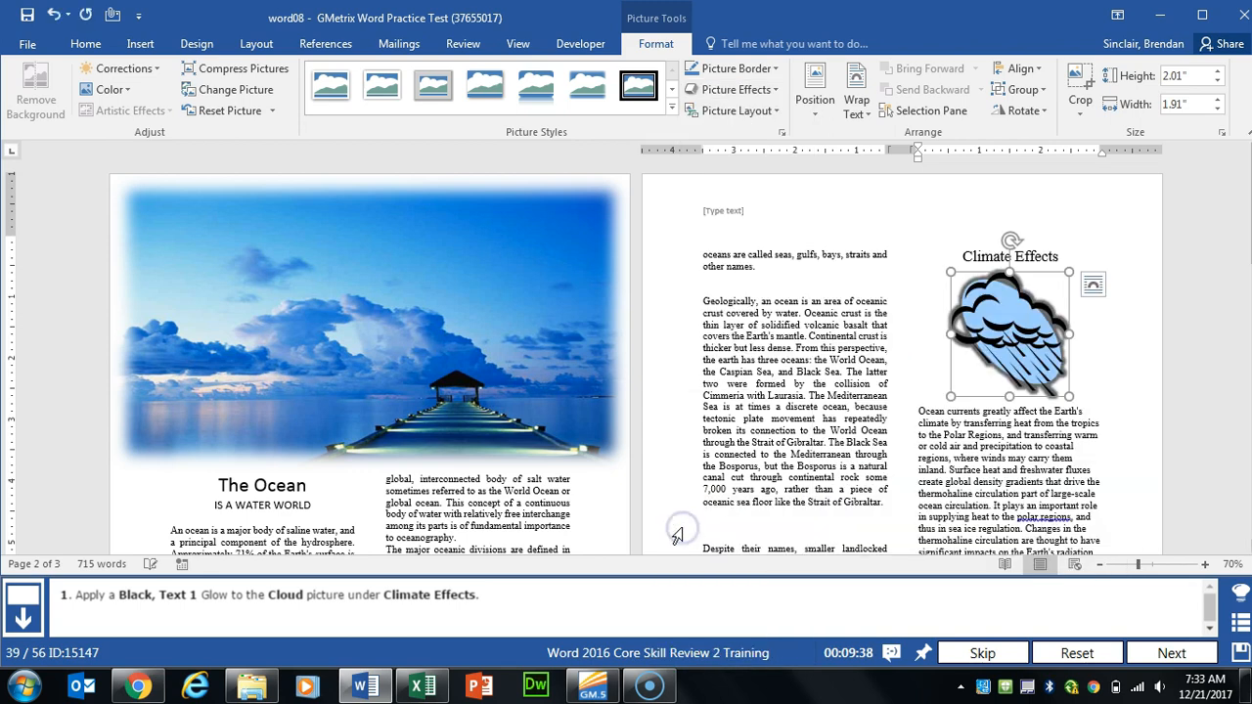
{"action": "left_click", "coordinate": [882, 460]}
{"action": "left_click", "coordinate": [1125, 654]}
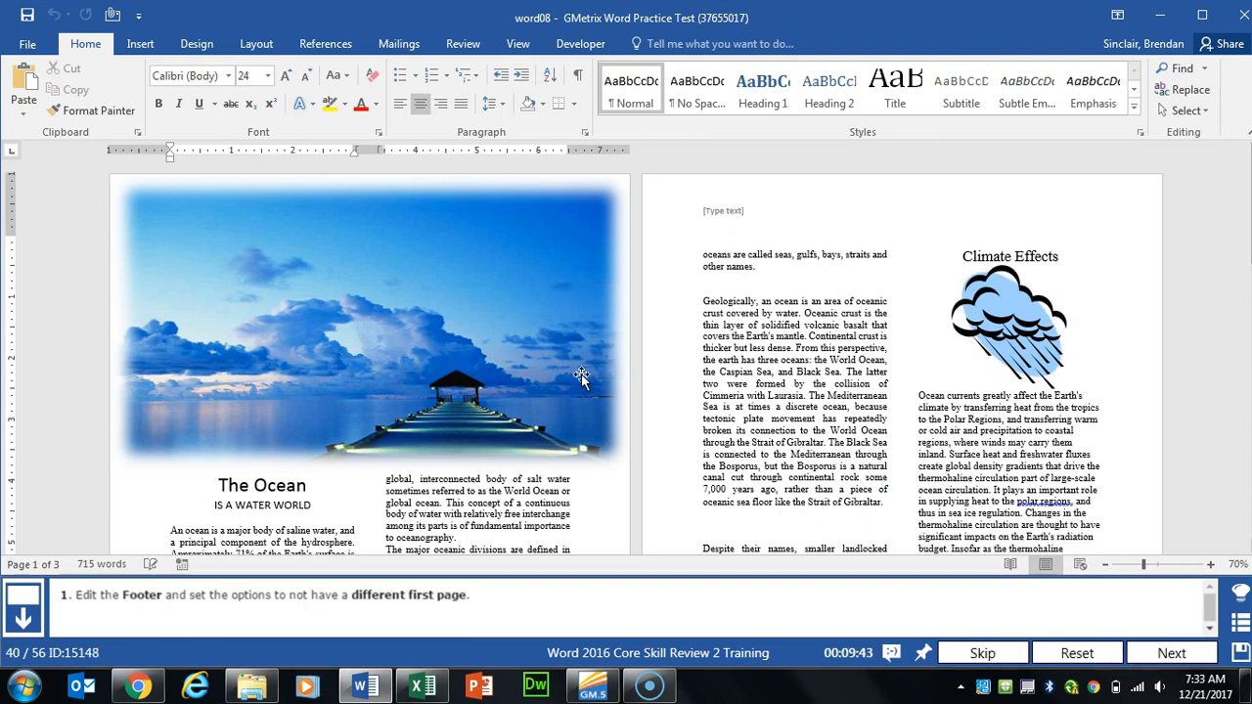
Edit the footer to turn off Different First Page, close the footer and continue to the next task.
{"action": "left_click", "coordinate": [768, 364]}
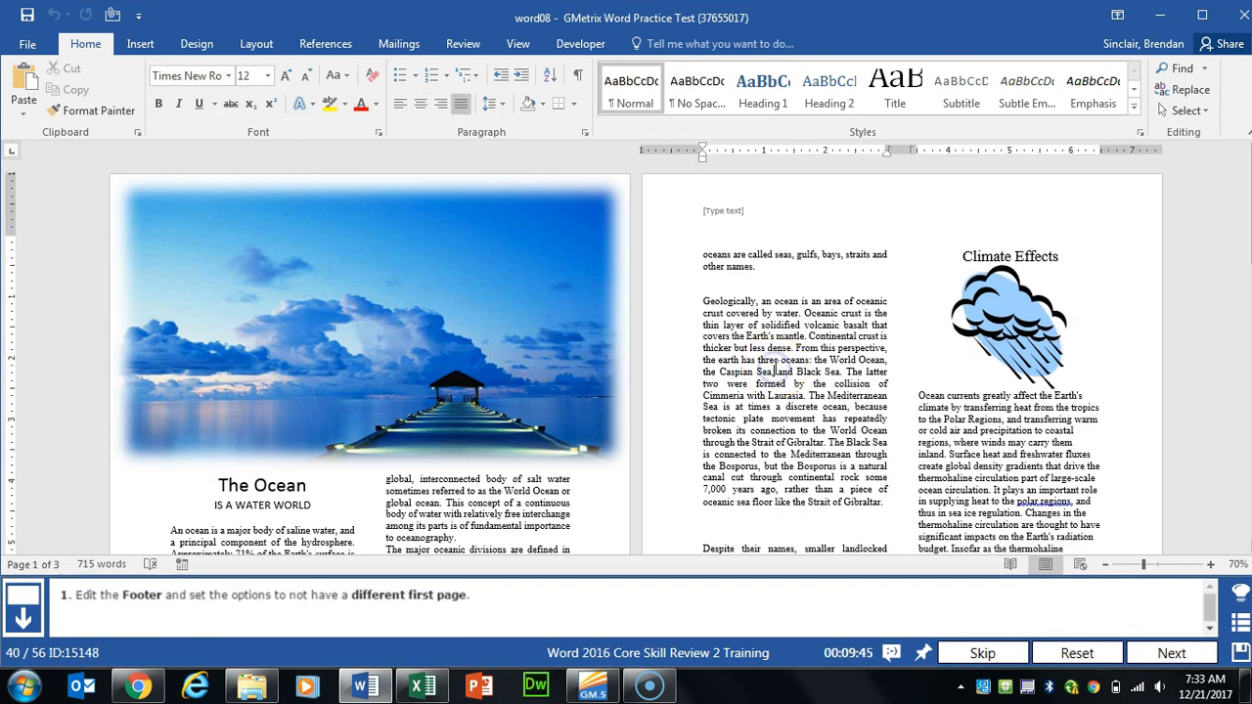
{"action": "scroll", "coordinate": [778, 362], "scroll_direction": "down", "scroll_amount": 3}
{"action": "scroll", "coordinate": [778, 364], "scroll_direction": "down", "scroll_amount": 3}
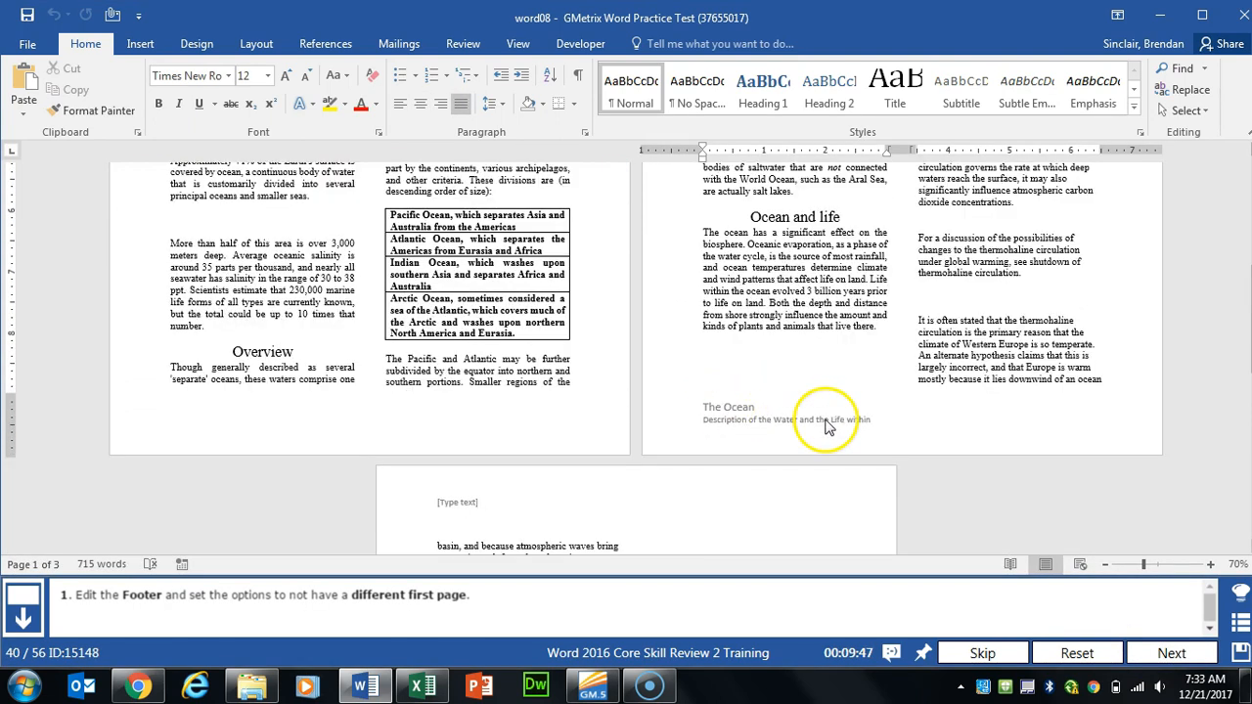
{"action": "left_click_drag", "start_coordinate": [907, 416], "coordinate": [815, 419]}
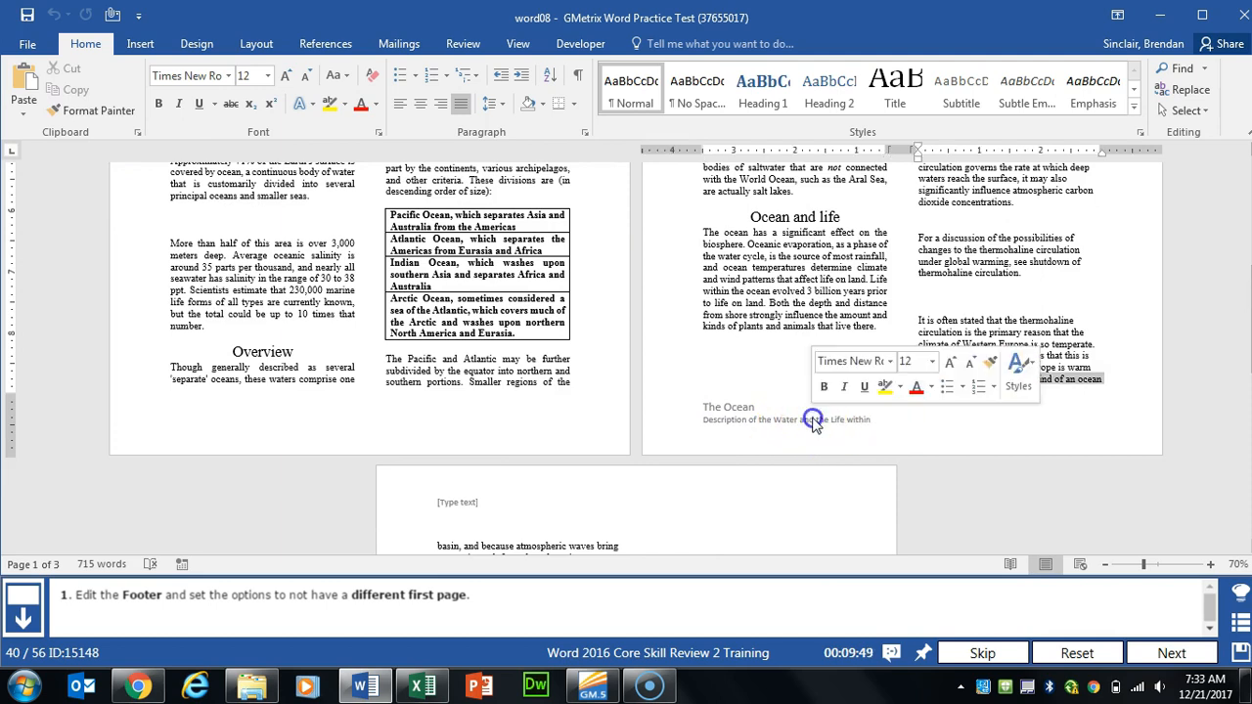
{"action": "double_click", "coordinate": [756, 425]}
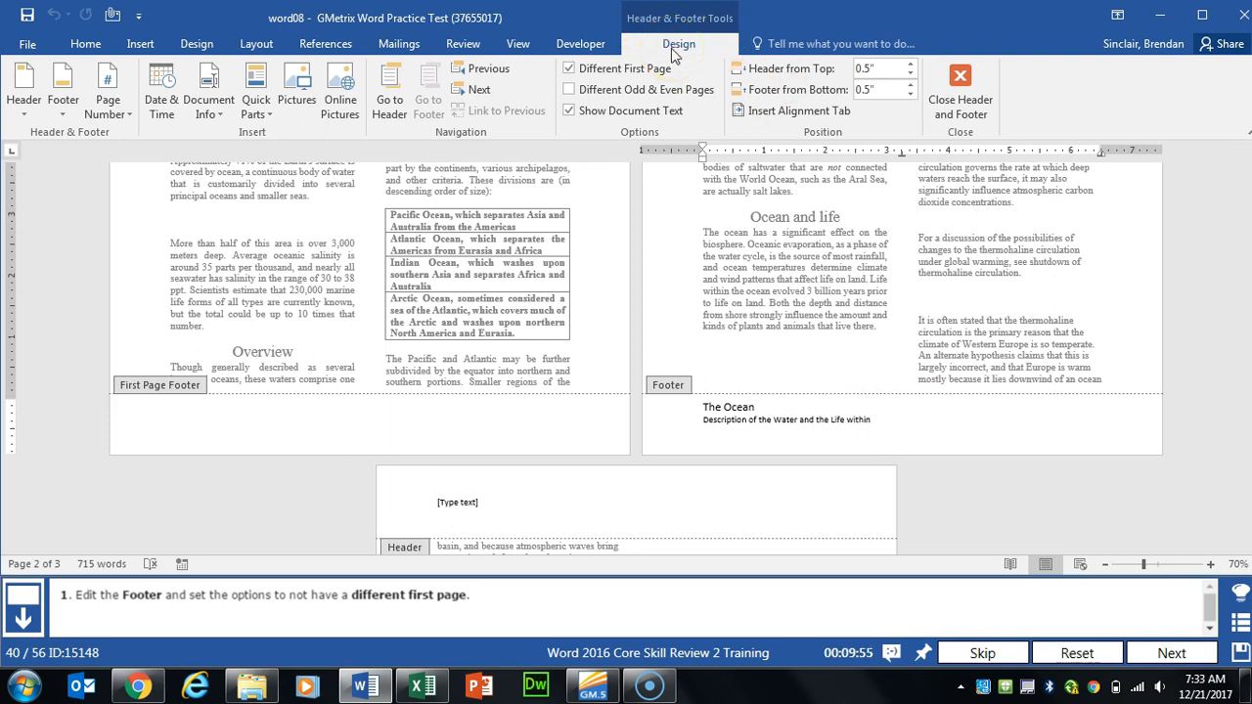
{"action": "left_click", "coordinate": [608, 76]}
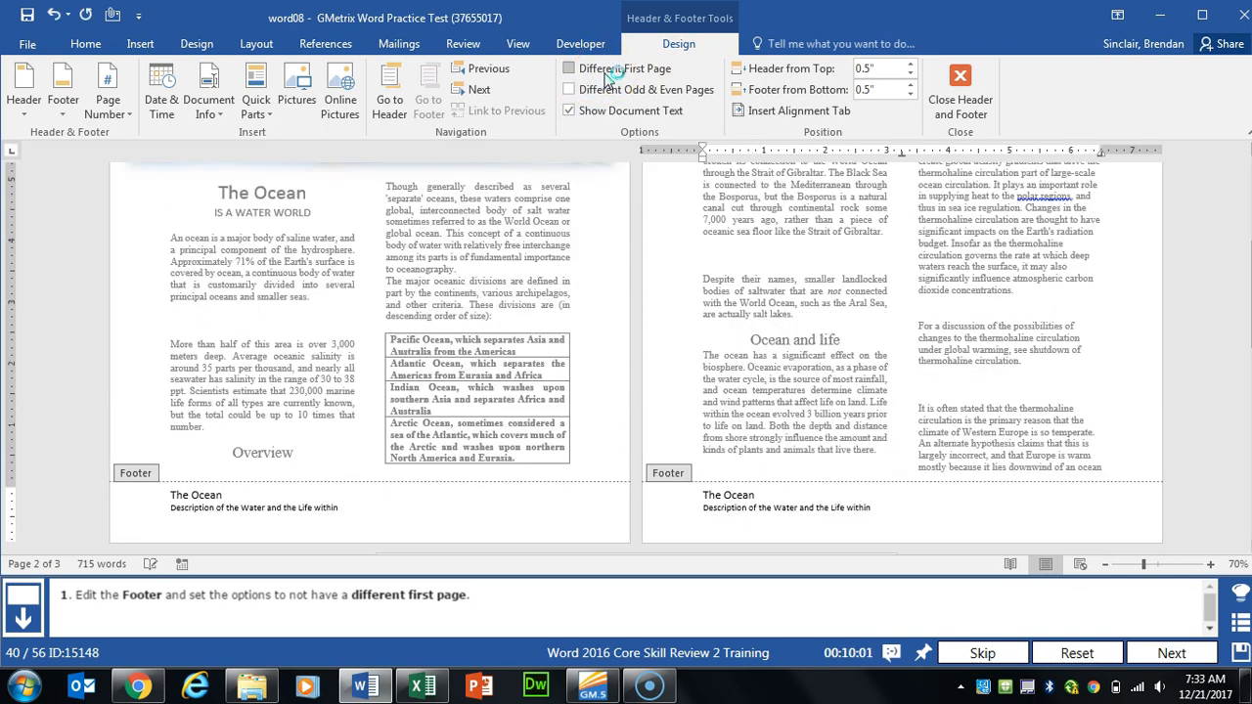
{"action": "left_click", "coordinate": [960, 98]}
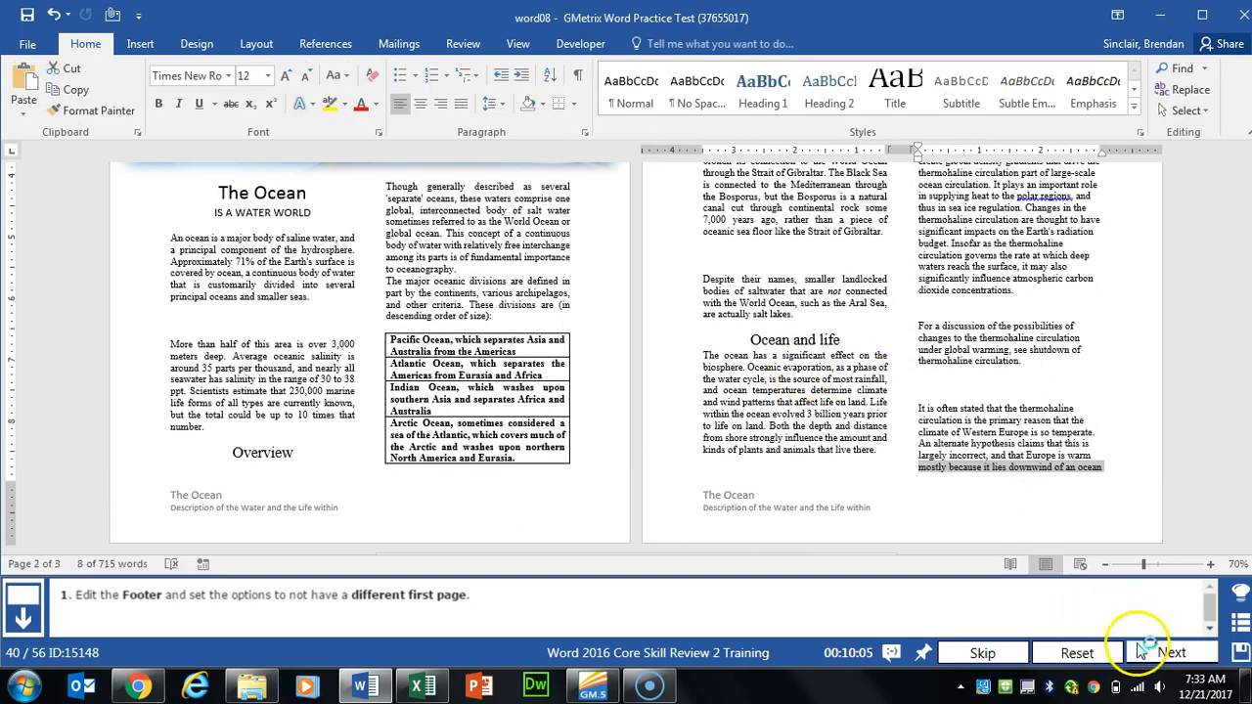
{"action": "left_click", "coordinate": [1166, 653]}
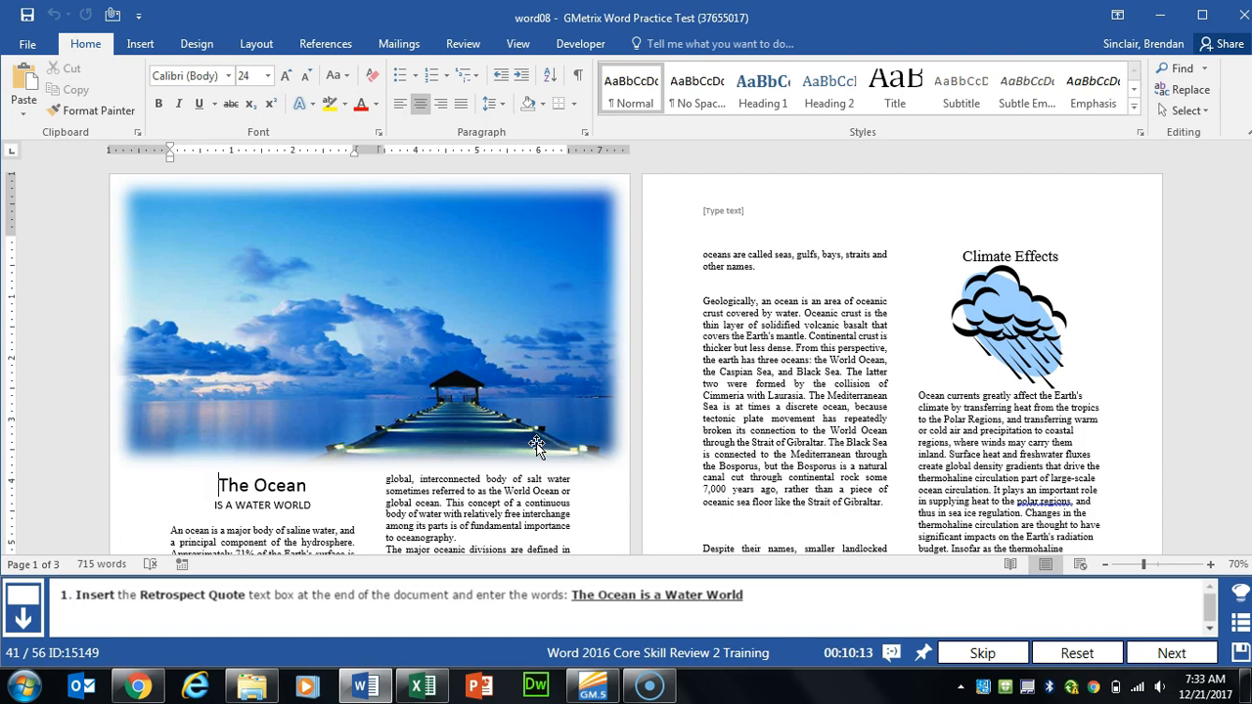
Insert a Retrospect Quote text box at the end of the document, below the tropical cyclones paragraph.
{"action": "scroll", "coordinate": [832, 396], "scroll_direction": "down", "scroll_amount": 10}
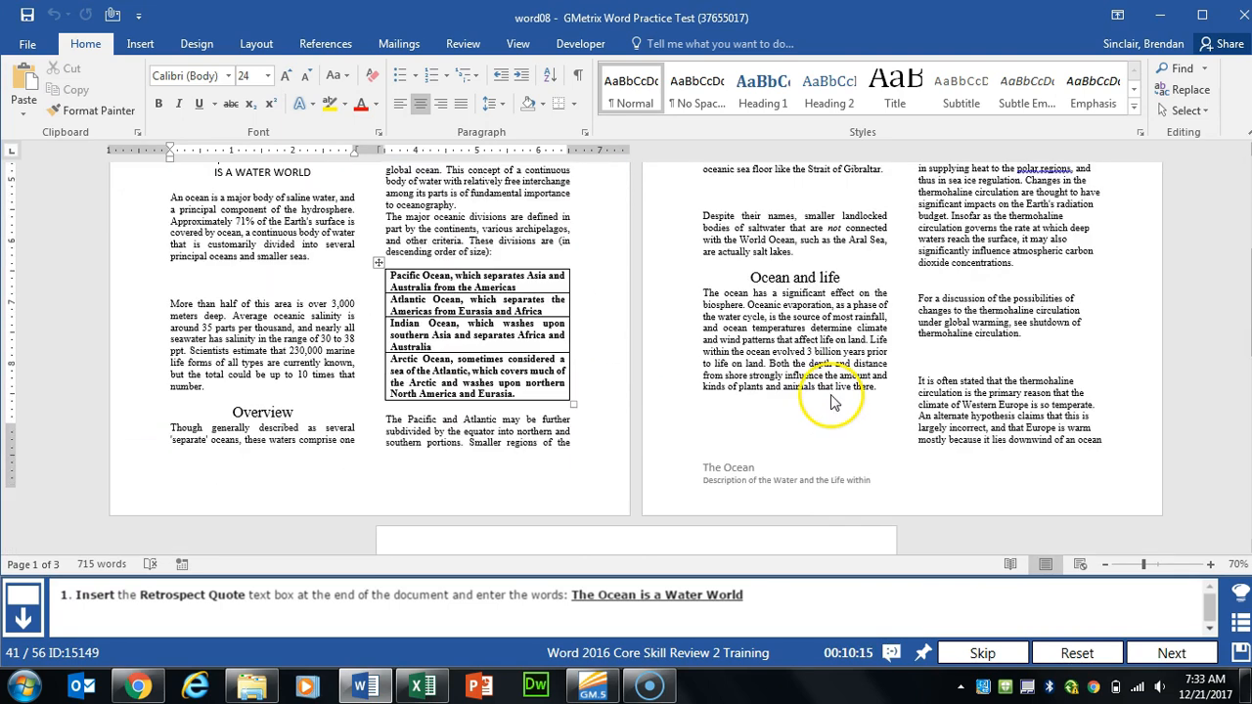
{"action": "scroll", "coordinate": [832, 395], "scroll_direction": "down", "scroll_amount": 3}
{"action": "left_click", "coordinate": [471, 358]}
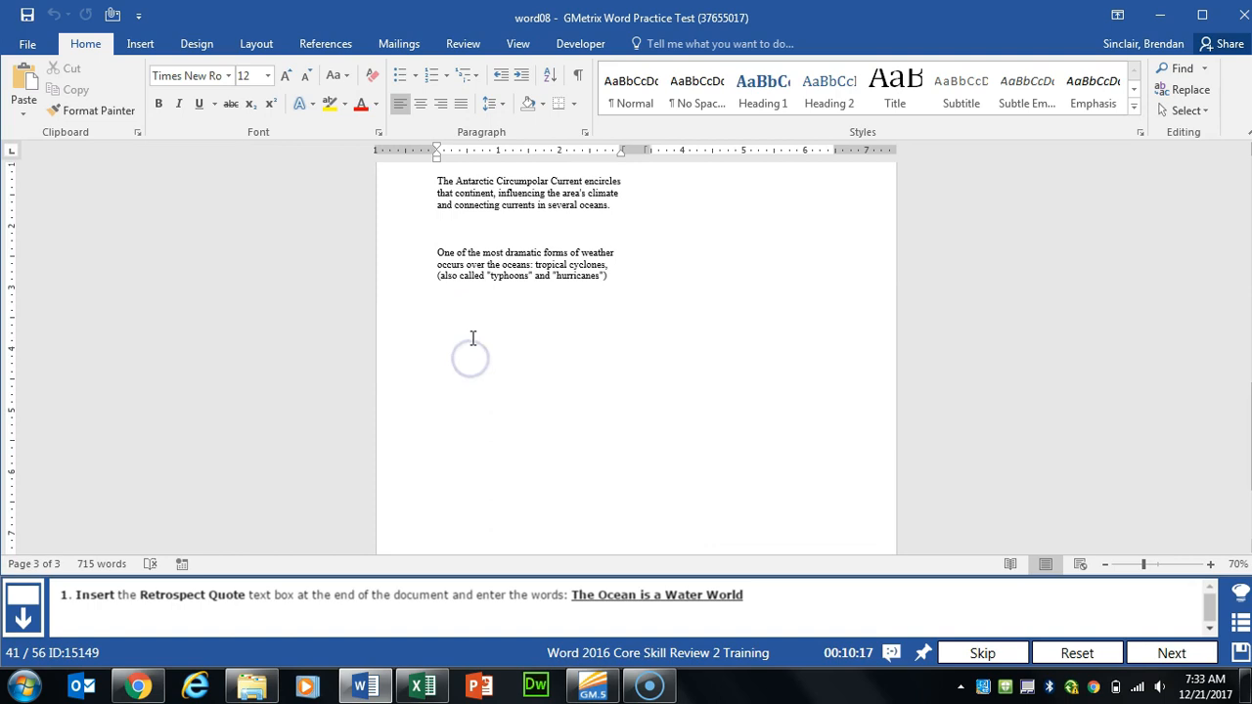
{"action": "left_click", "coordinate": [149, 45]}
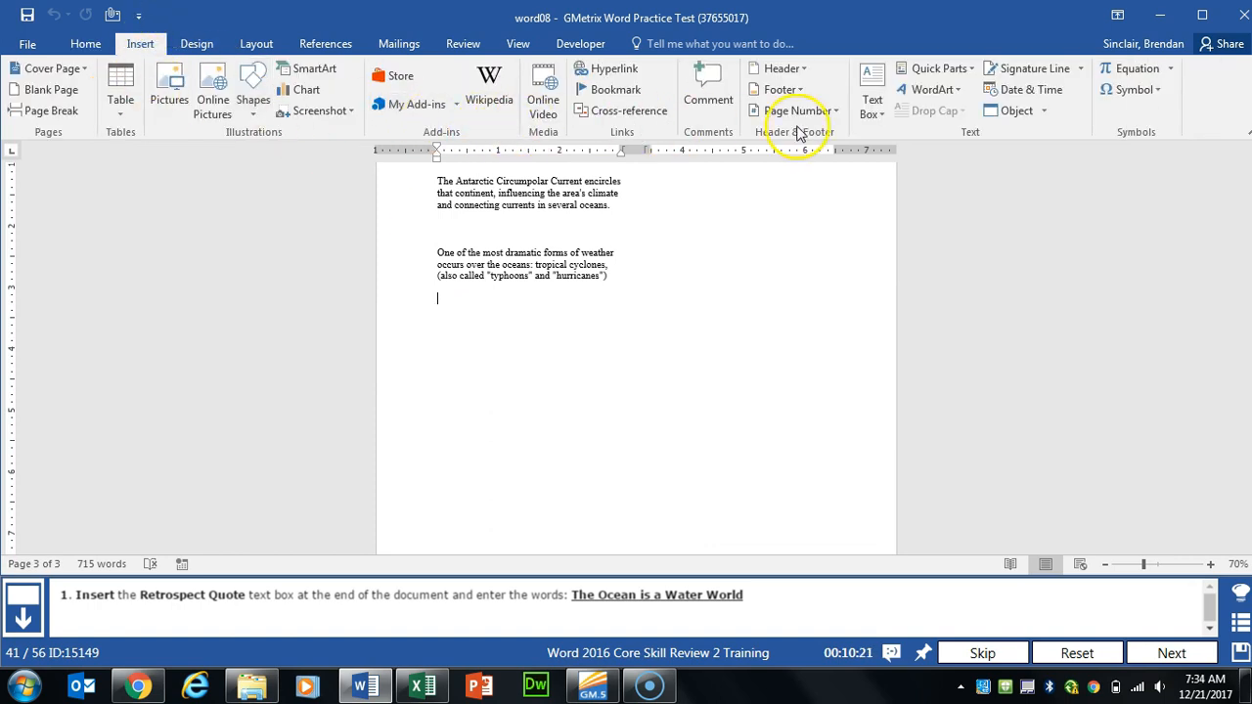
{"action": "left_click", "coordinate": [870, 114]}
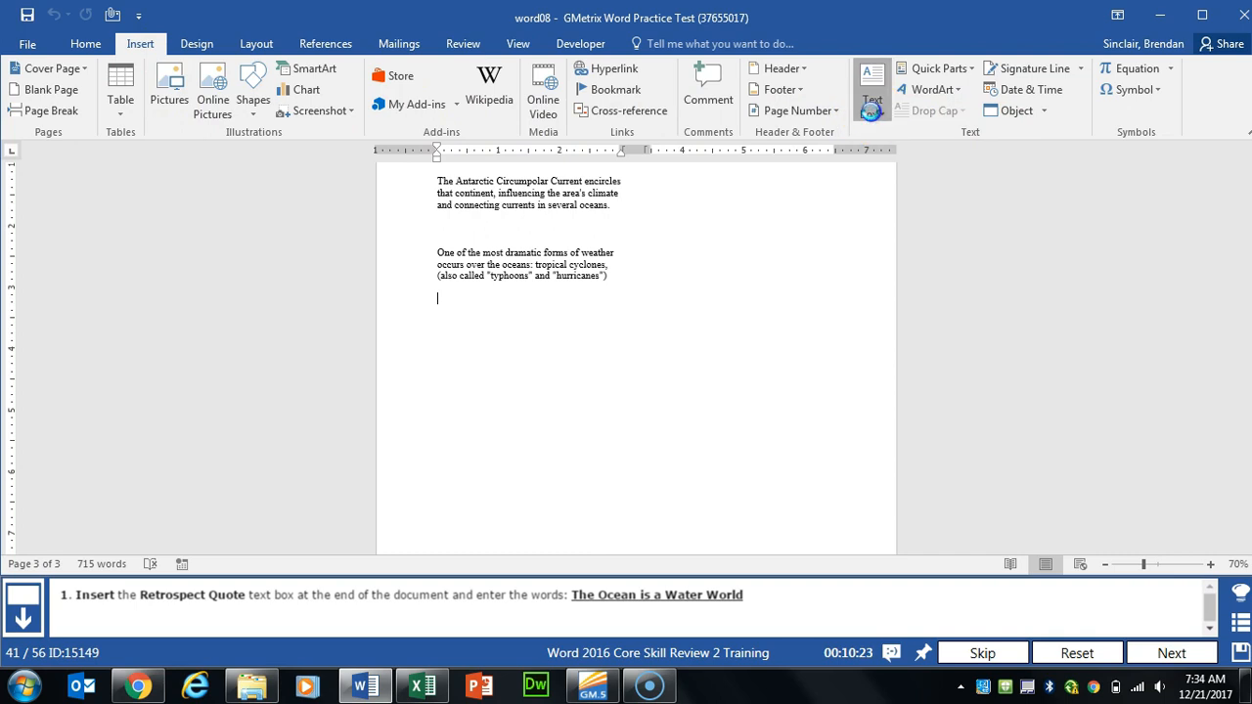
{"action": "left_click_drag", "start_coordinate": [1238, 167], "coordinate": [1233, 329]}
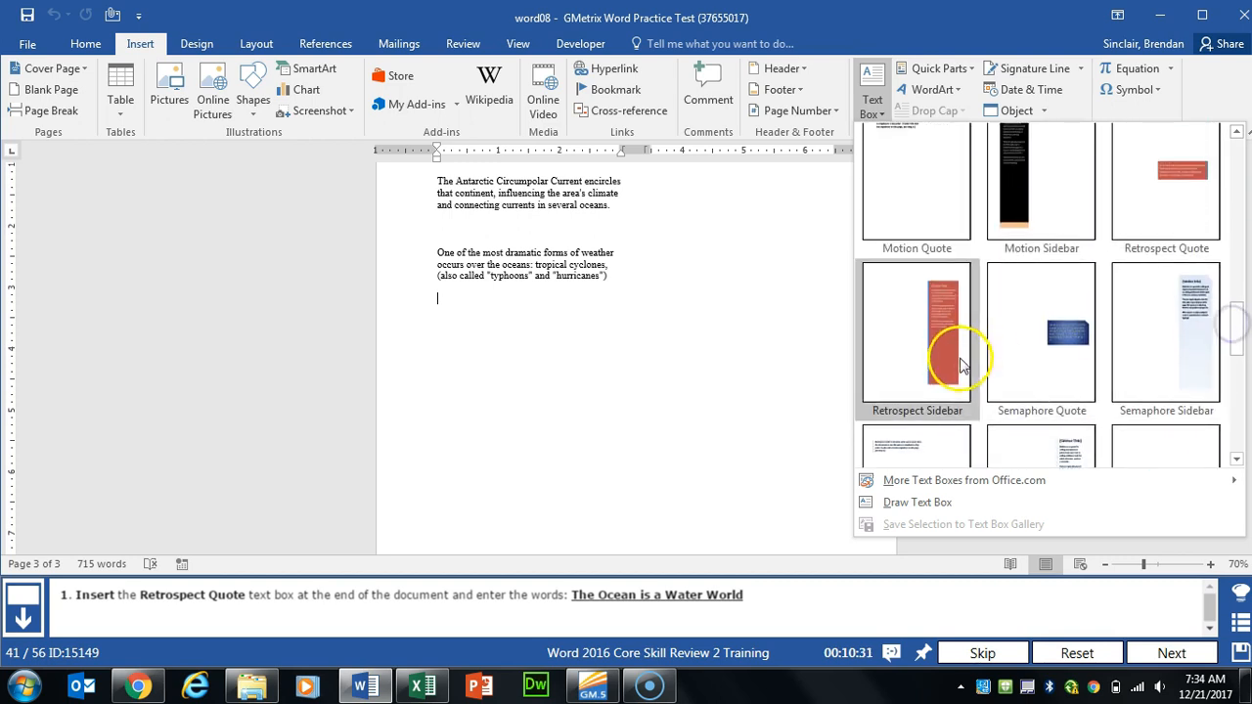
{"action": "left_click", "coordinate": [1182, 217]}
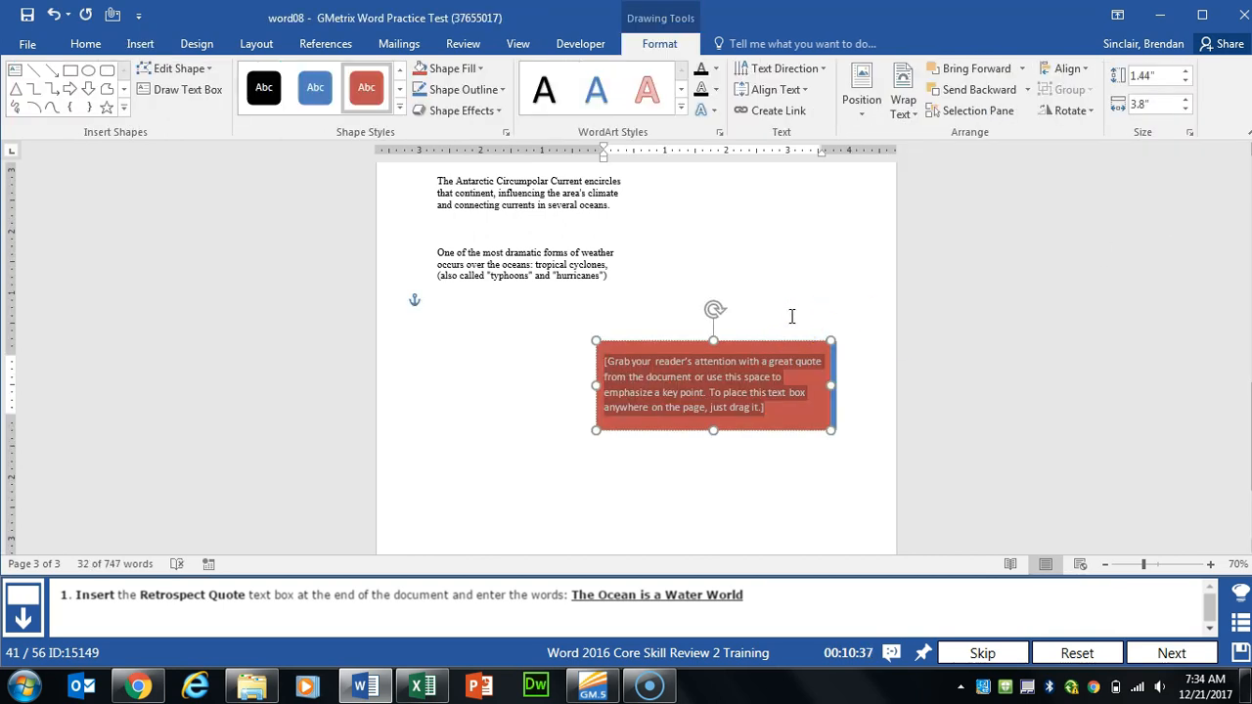
Enter "The Ocean is a Water World" in the quote text box and continue to the next task.
{"action": "type", "text": "The Ocean is a Water World"}
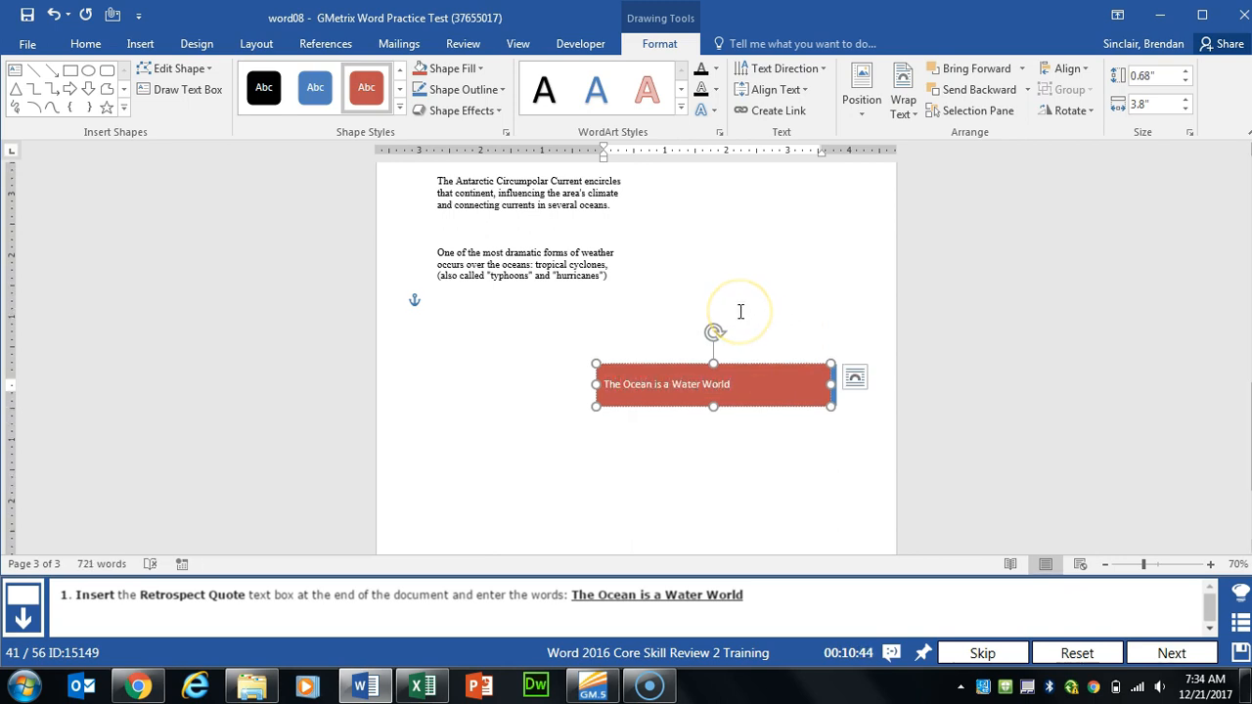
{"action": "left_click", "coordinate": [804, 309]}
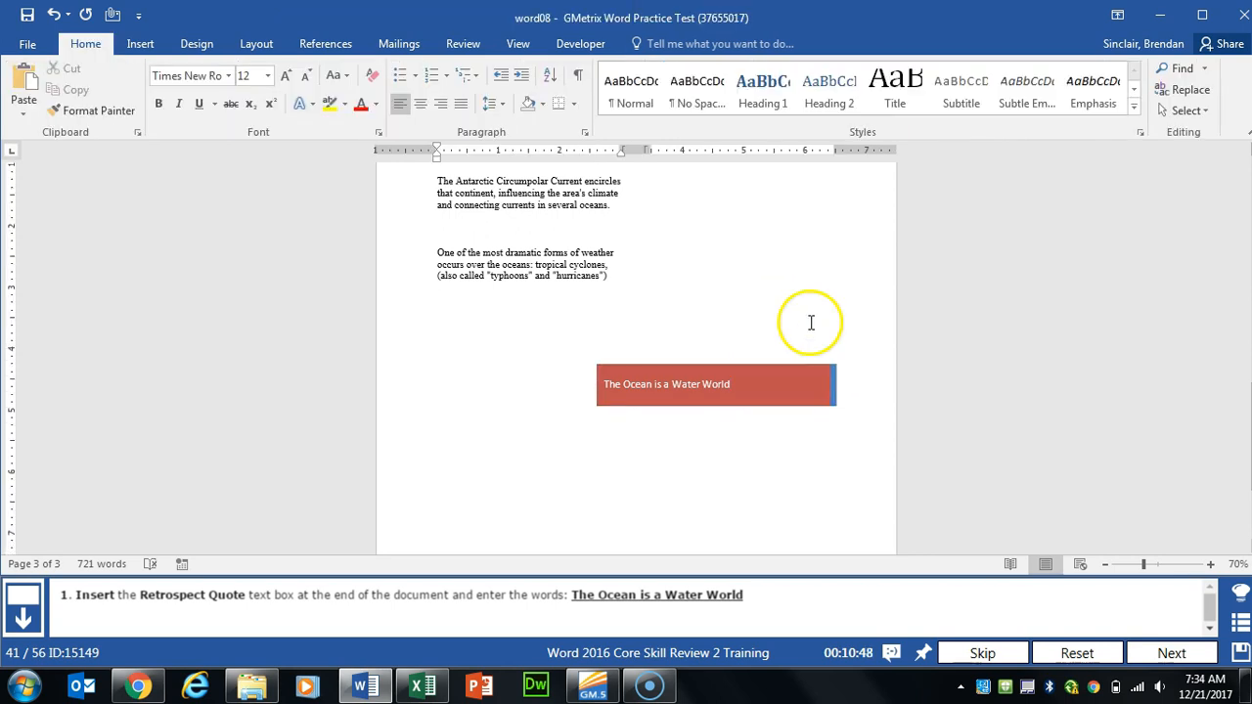
{"action": "left_click", "coordinate": [1153, 650]}
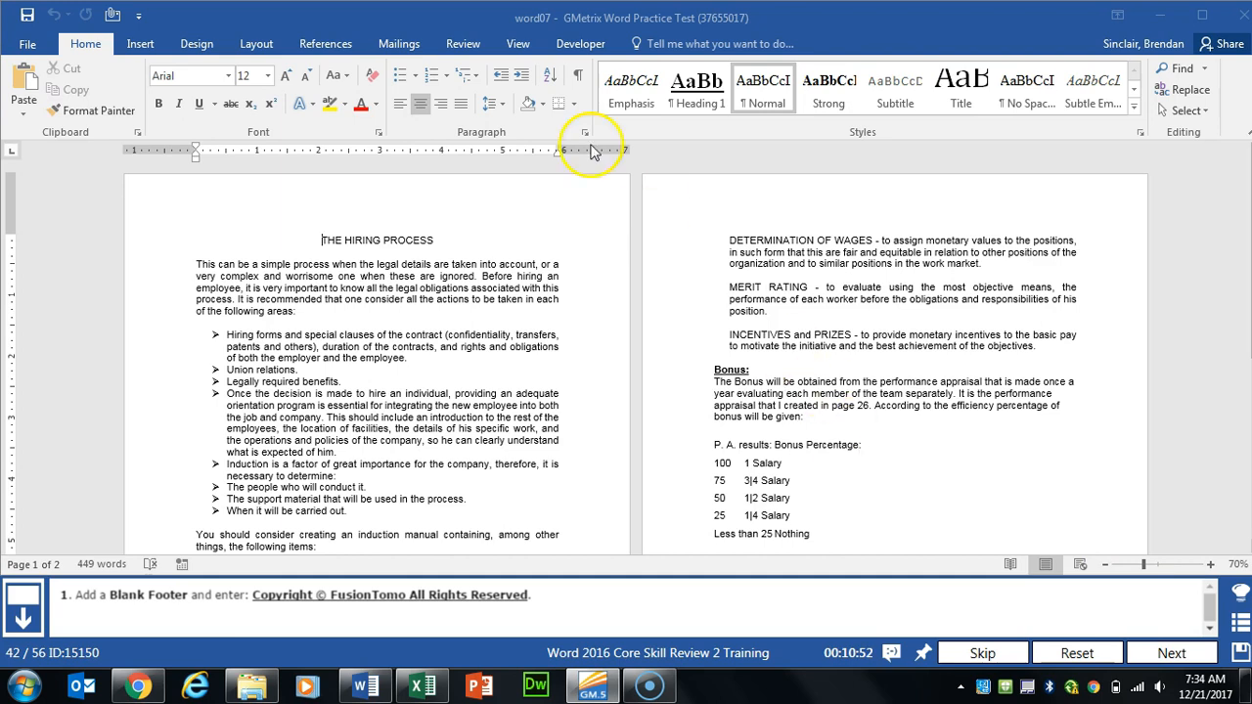
Add a Blank footer to the hiring process document and begin its text with "Copyright".
{"action": "left_click", "coordinate": [140, 43]}
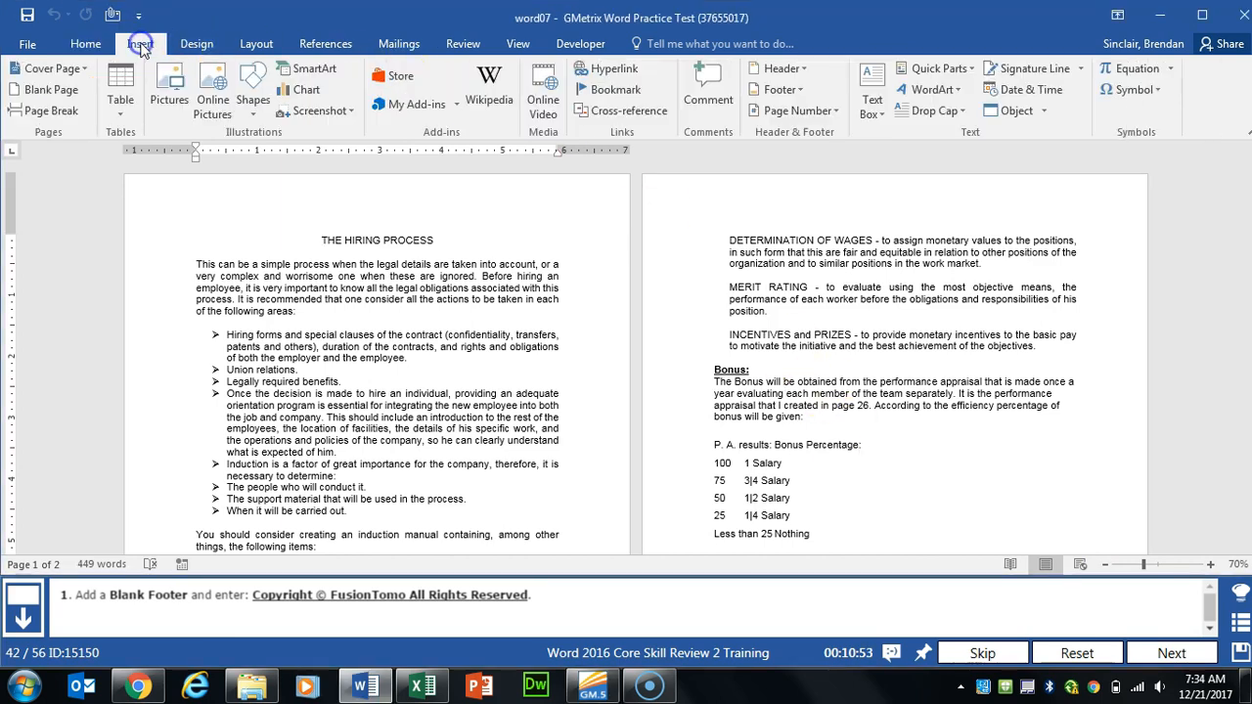
{"action": "left_click", "coordinate": [800, 90]}
{"action": "left_click", "coordinate": [827, 178]}
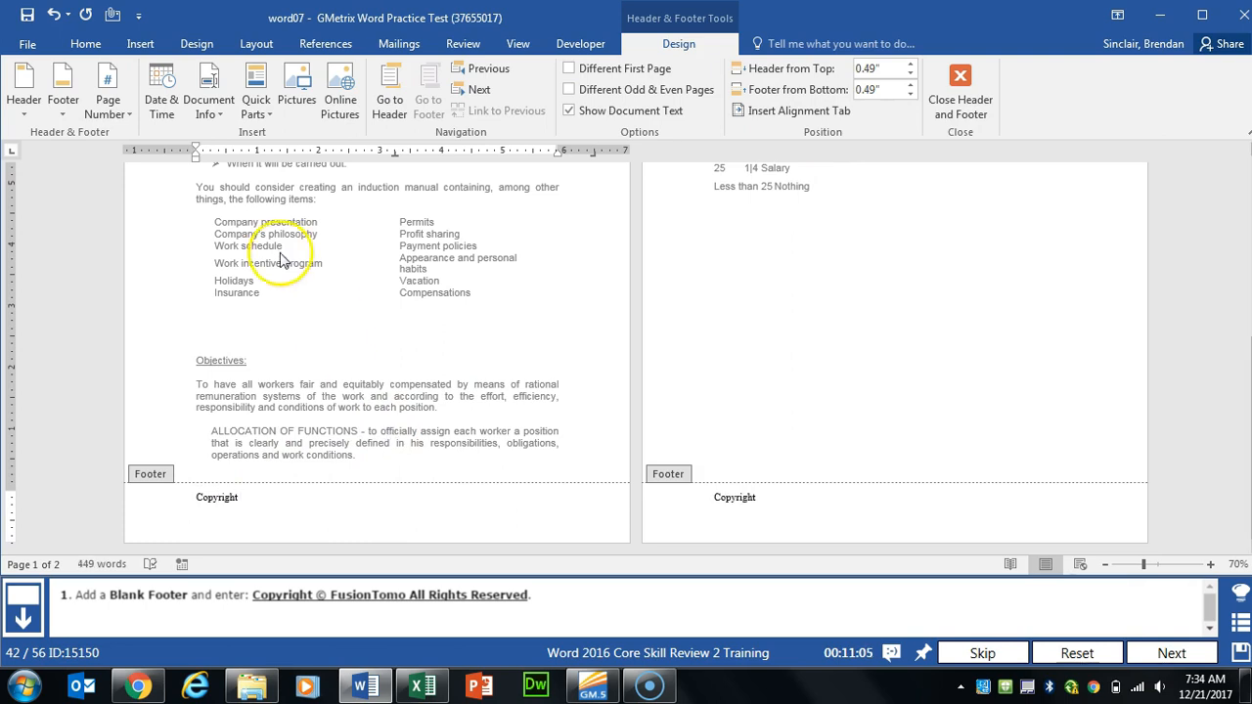
Complete the footer text with the © symbol and "FusionTomo All Rights Reserved", close the footer and continue to the next task.
{"action": "left_click", "coordinate": [144, 44]}
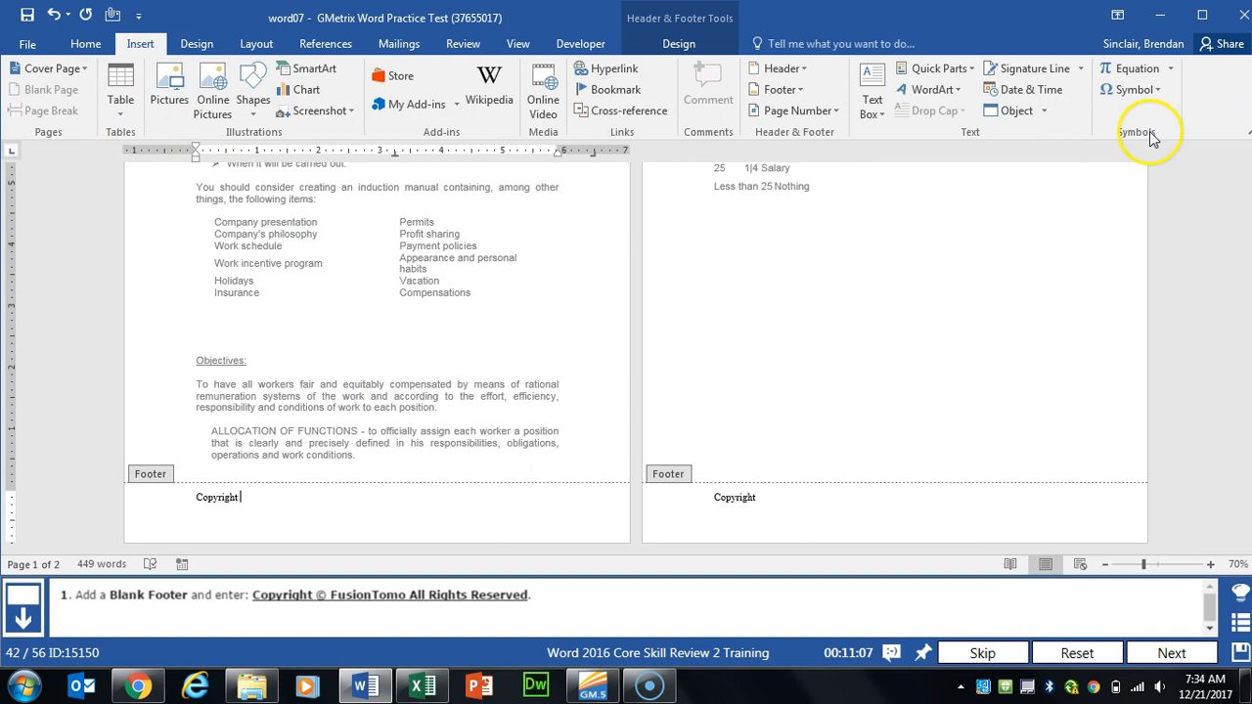
{"action": "left_click", "coordinate": [1143, 89]}
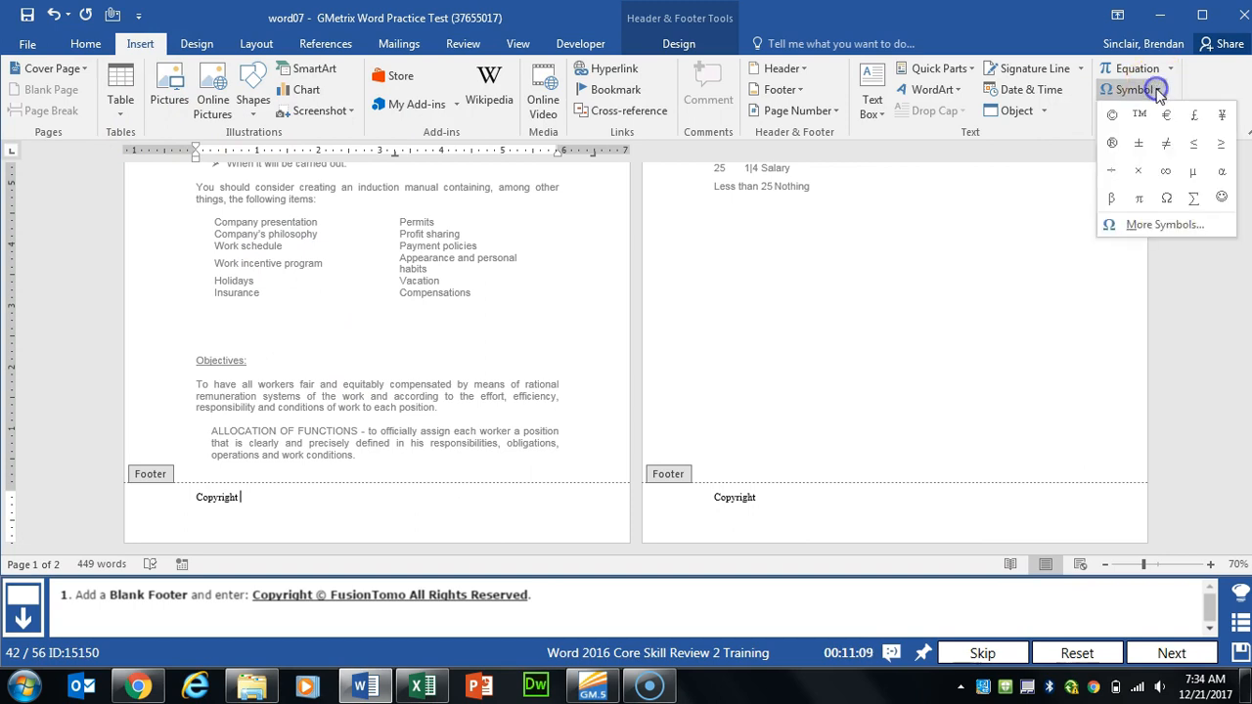
{"action": "left_click", "coordinate": [1116, 116]}
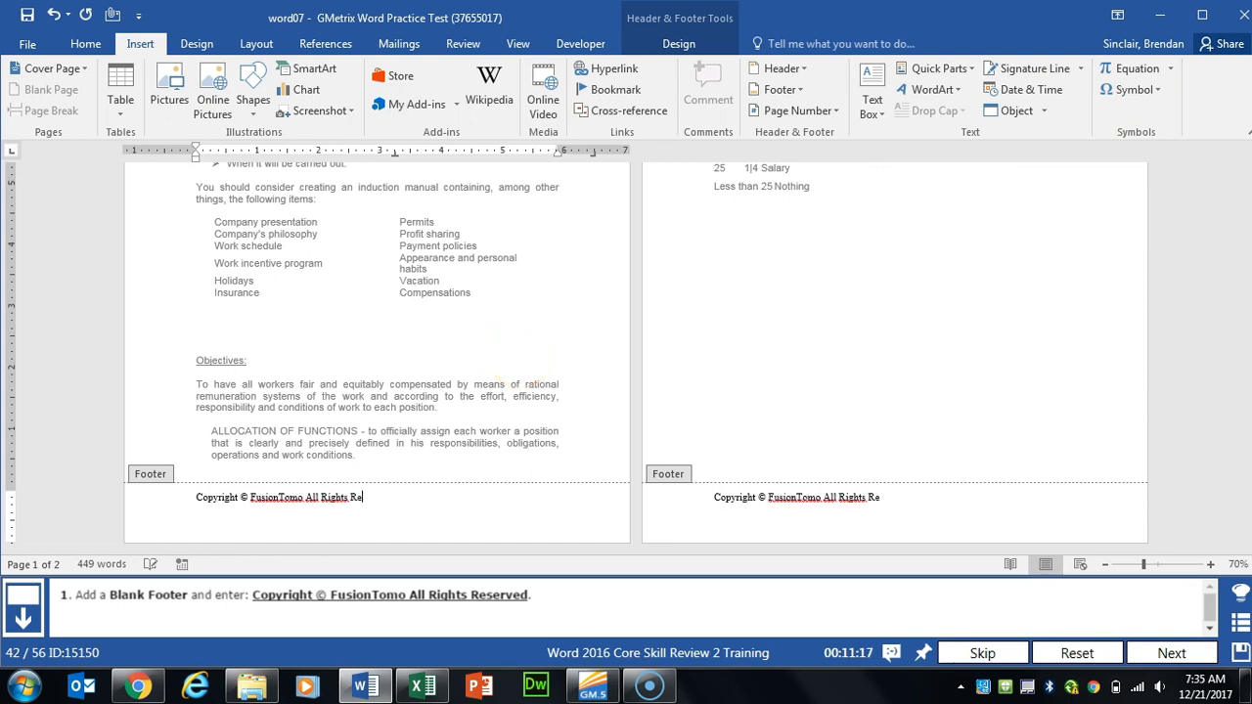
{"action": "left_click", "coordinate": [679, 44]}
{"action": "left_click", "coordinate": [960, 90]}
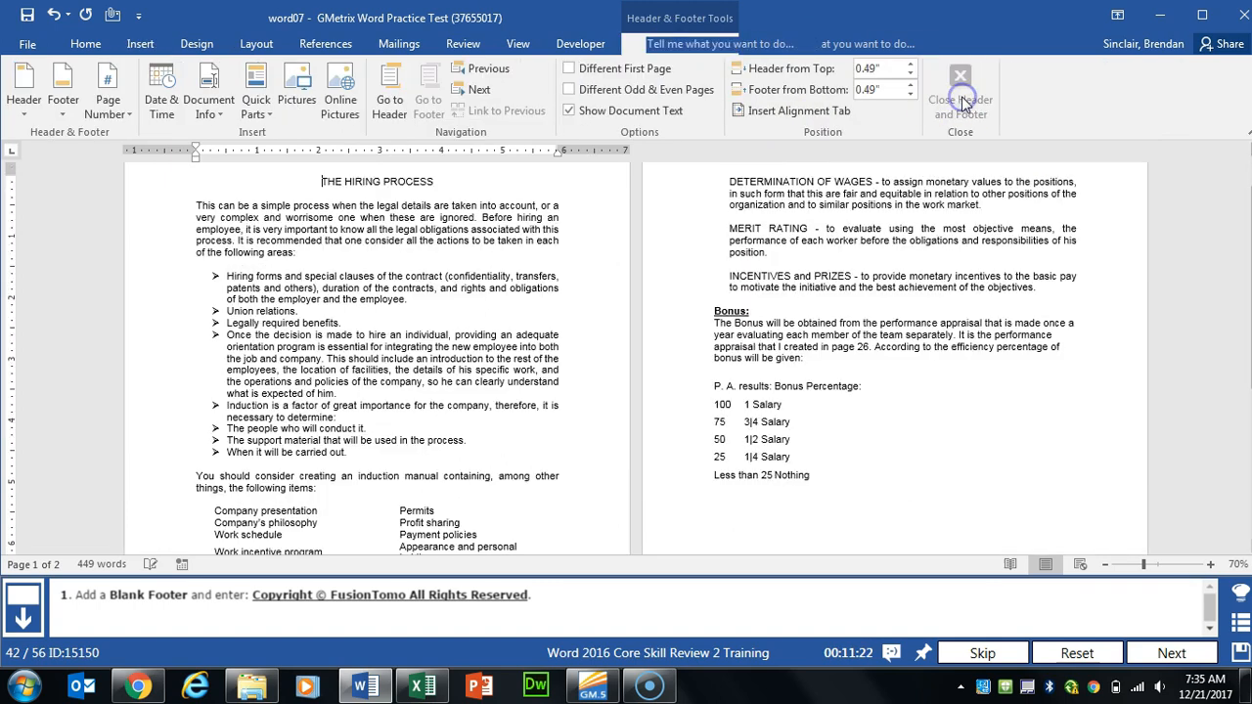
{"action": "left_click", "coordinate": [1209, 669]}
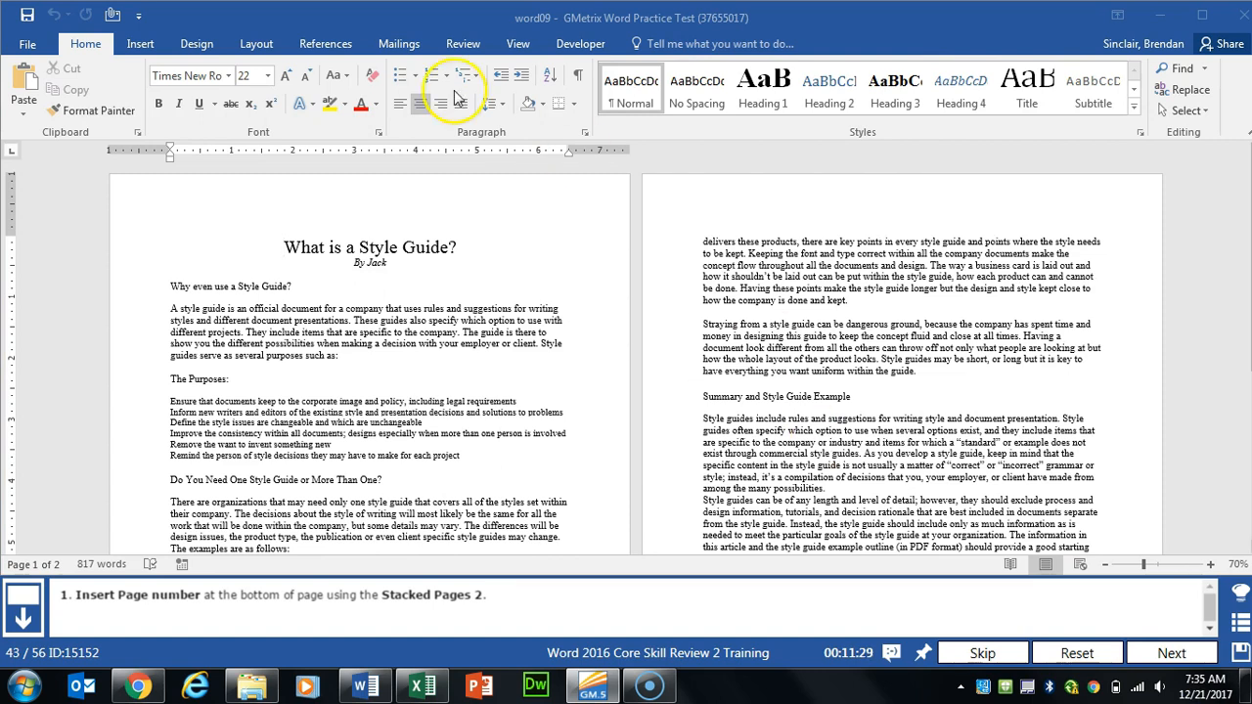
Insert a page number at the bottom of the page using Stacked Pages 2, close the footer and continue to the next task.
{"action": "left_click", "coordinate": [140, 44]}
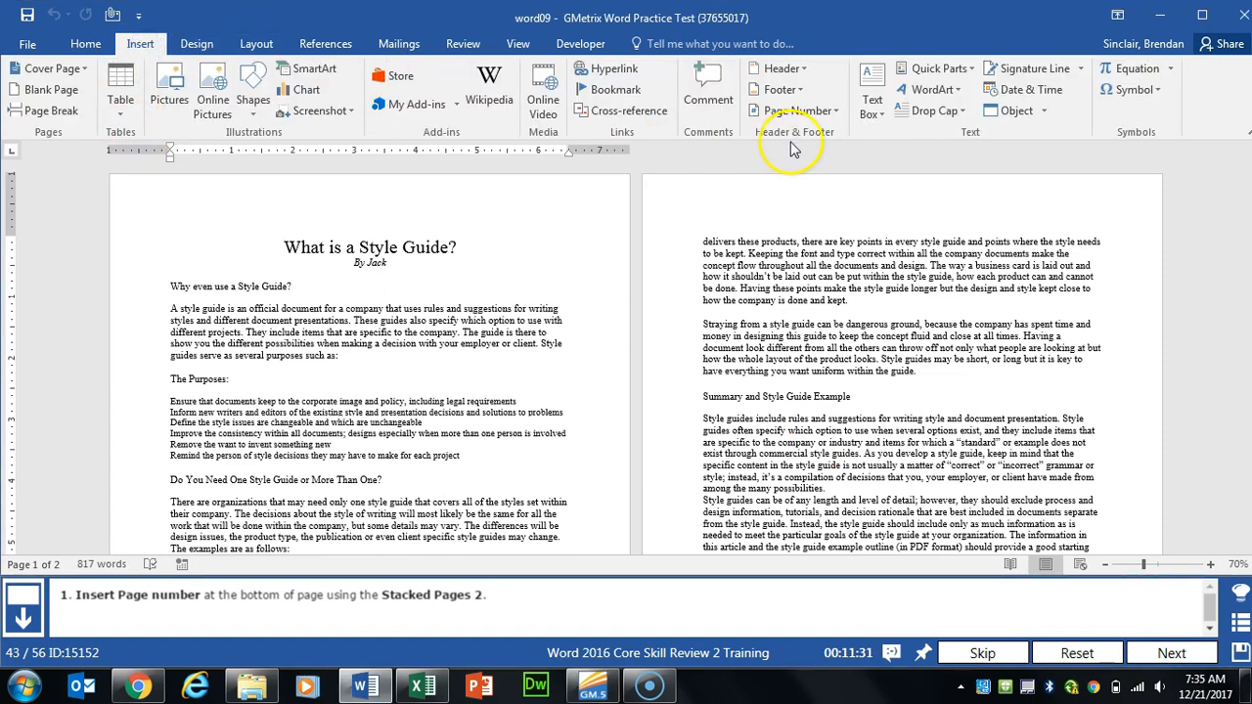
{"action": "left_click", "coordinate": [804, 110]}
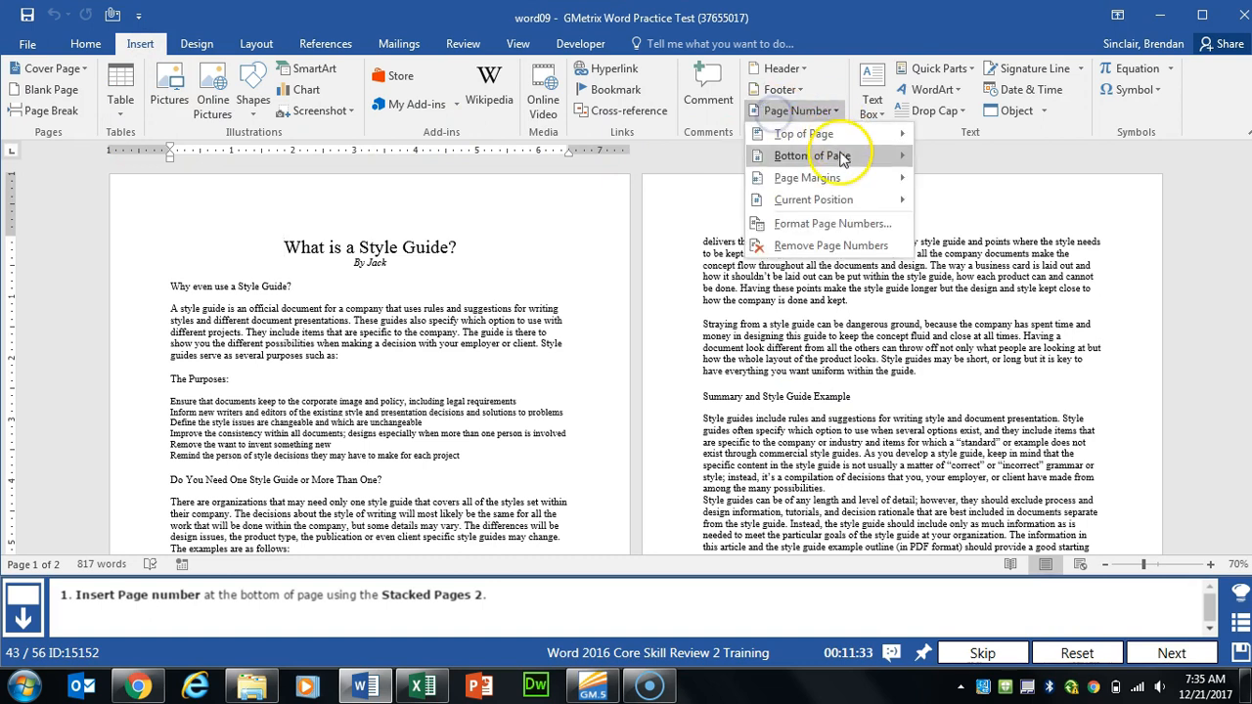
{"action": "mouse_move", "coordinate": [843, 161]}
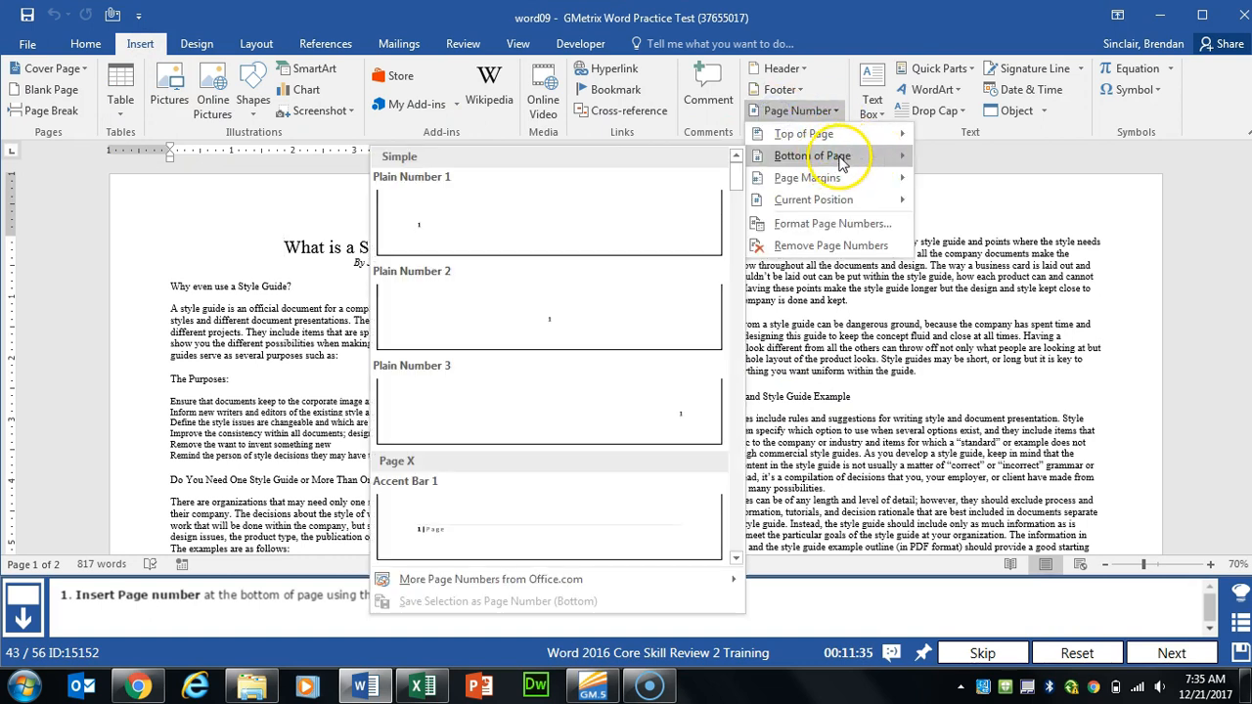
{"action": "left_click_drag", "start_coordinate": [739, 174], "coordinate": [733, 513]}
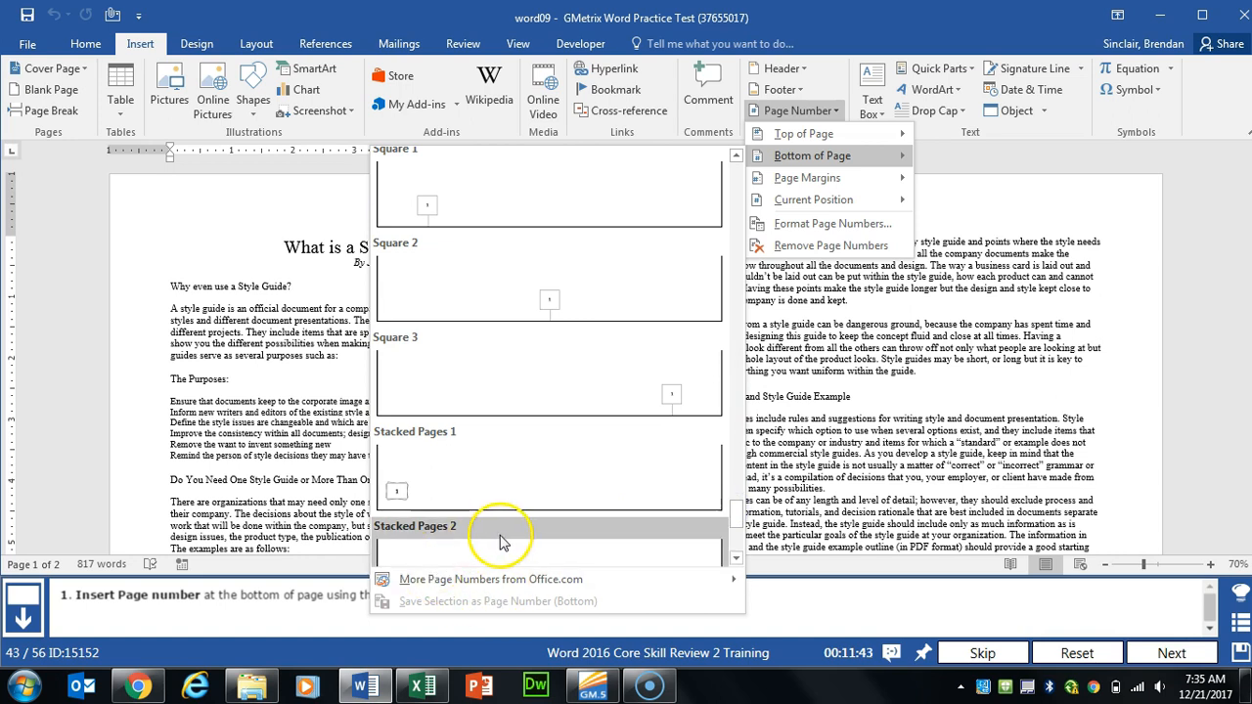
{"action": "scroll", "coordinate": [499, 543], "scroll_direction": "down", "scroll_amount": 3}
{"action": "left_click", "coordinate": [527, 247]}
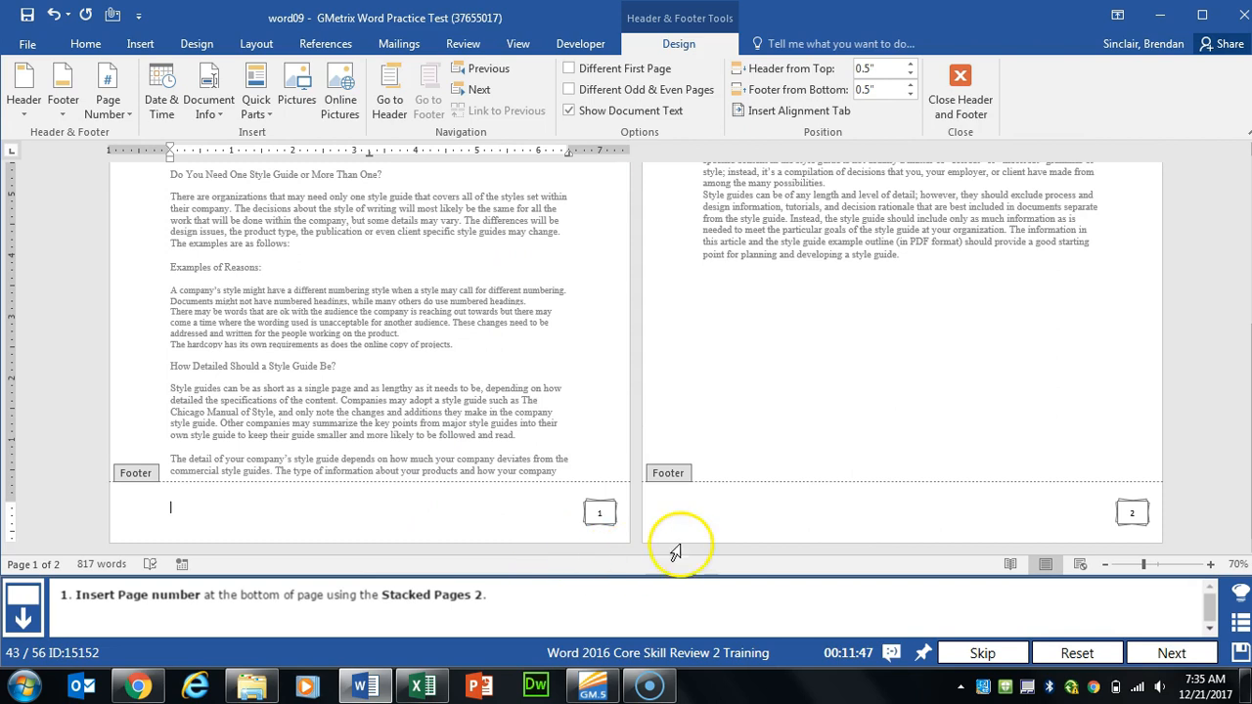
{"action": "left_click", "coordinate": [986, 103]}
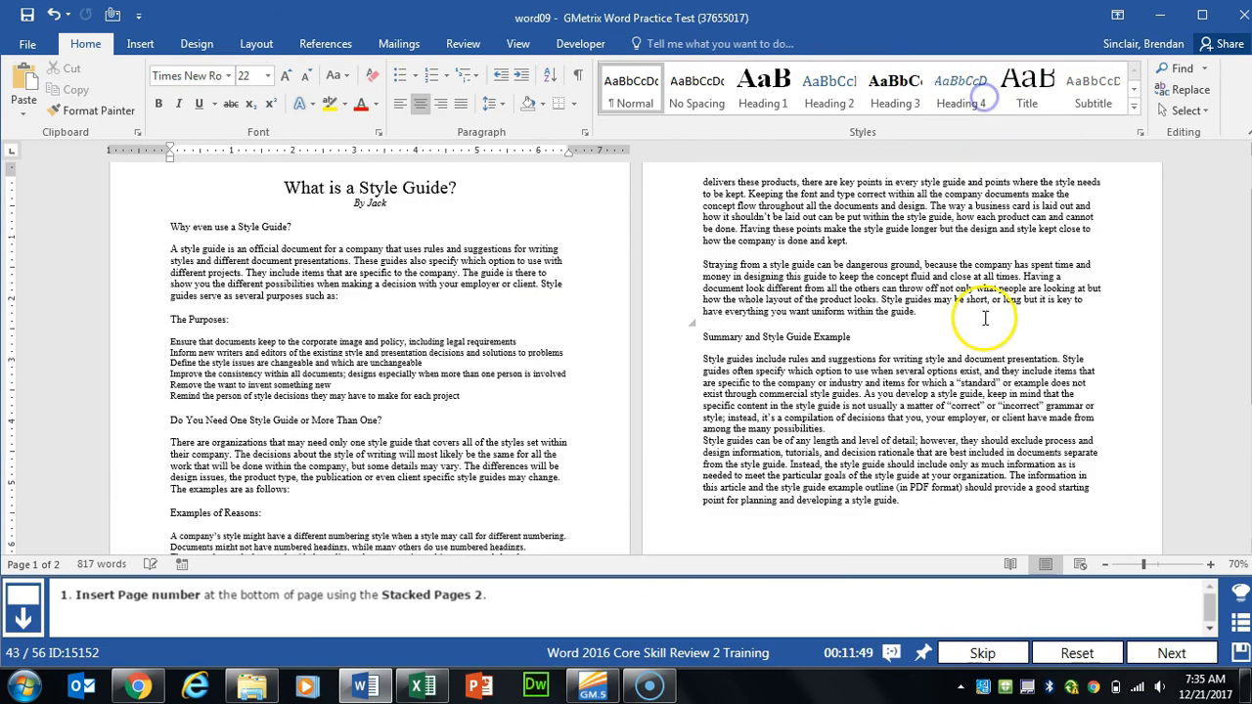
{"action": "left_click", "coordinate": [1171, 653]}
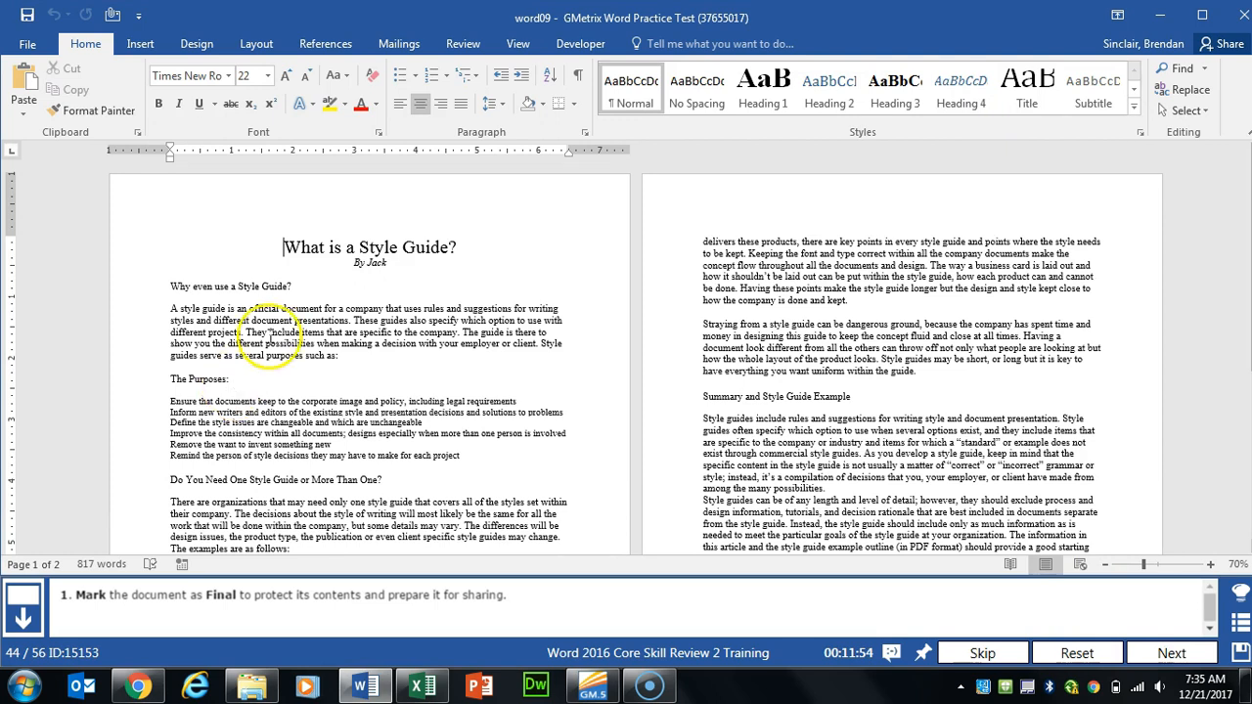
Mark the style guide document as final, return to the document and continue to the next task.
{"action": "left_click", "coordinate": [27, 44]}
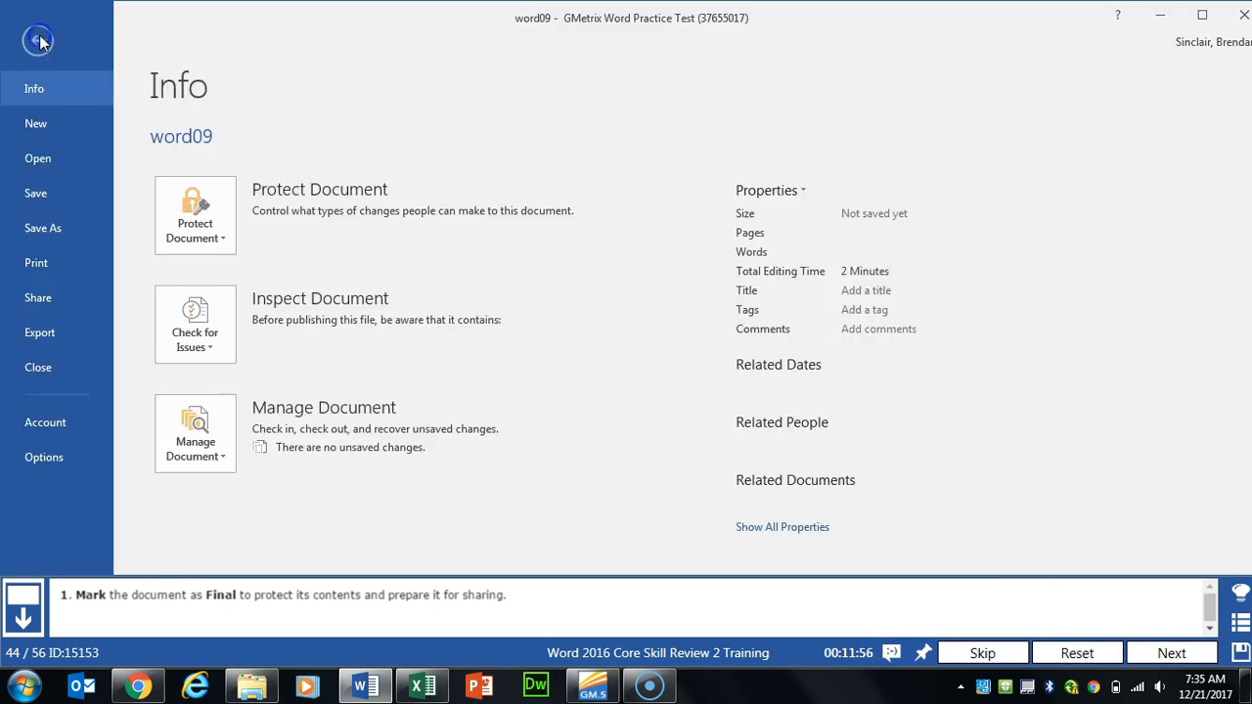
{"action": "left_click", "coordinate": [222, 243]}
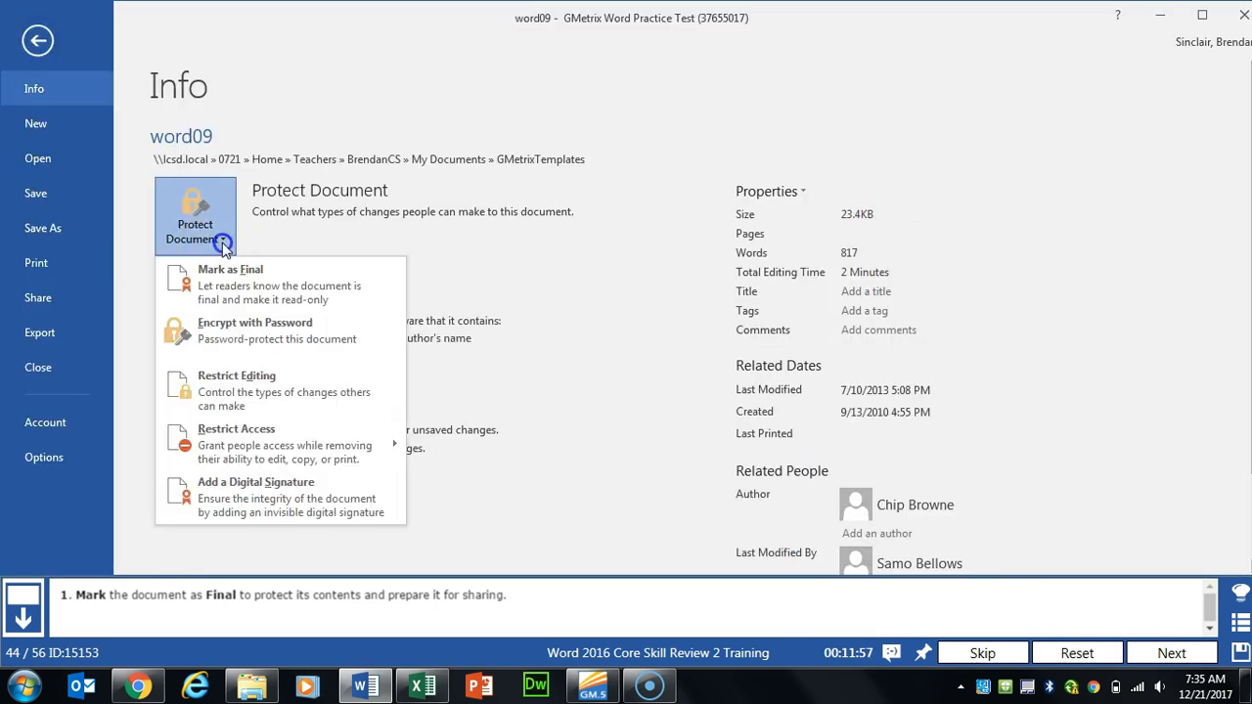
{"action": "left_click", "coordinate": [309, 289]}
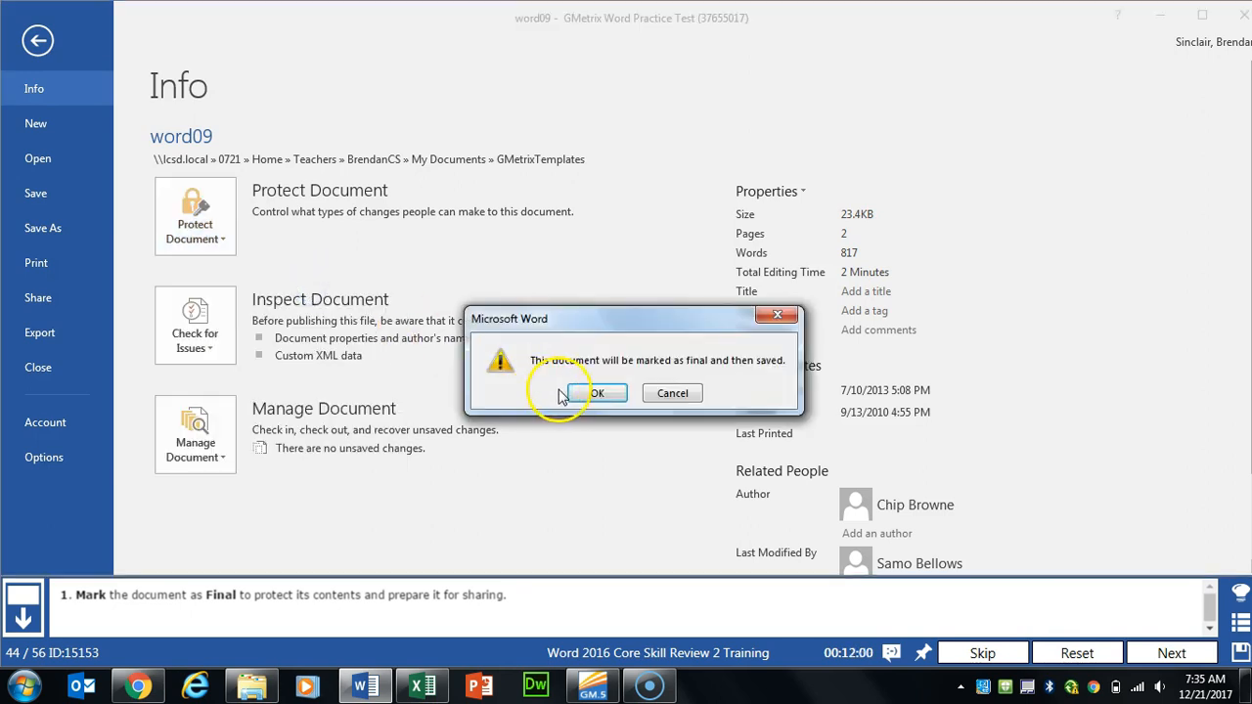
{"action": "left_click", "coordinate": [594, 392]}
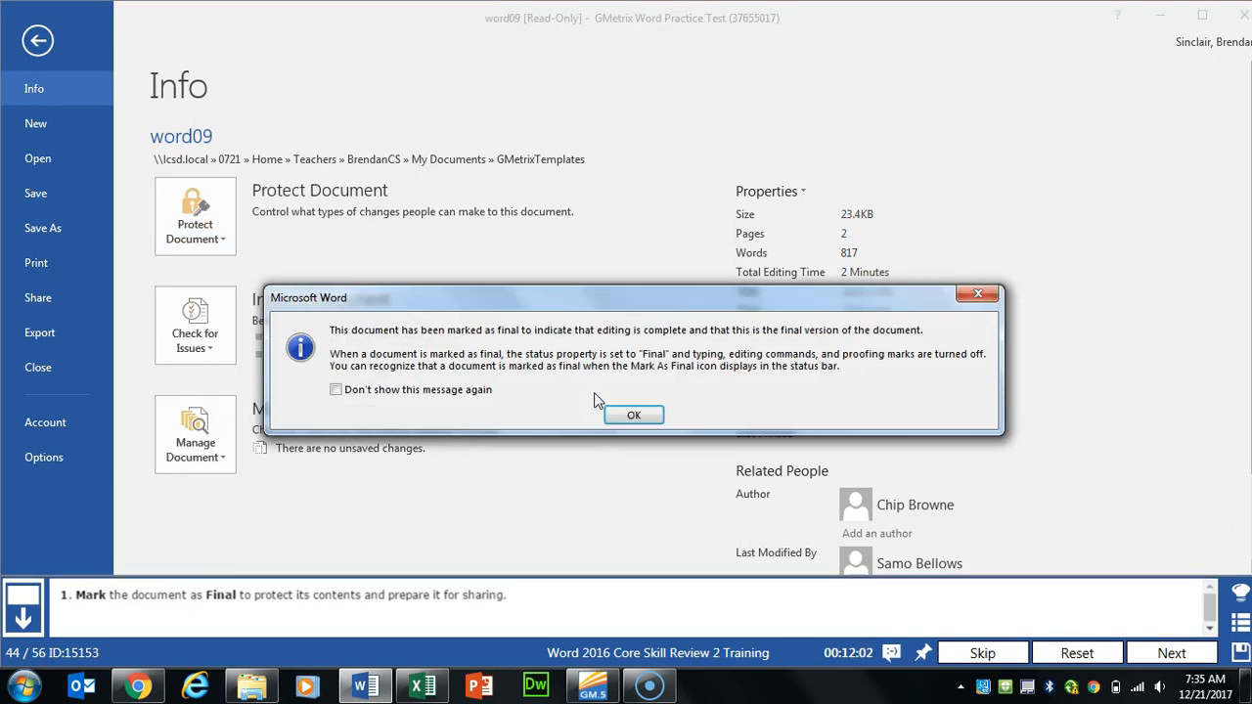
{"action": "left_click", "coordinate": [633, 417]}
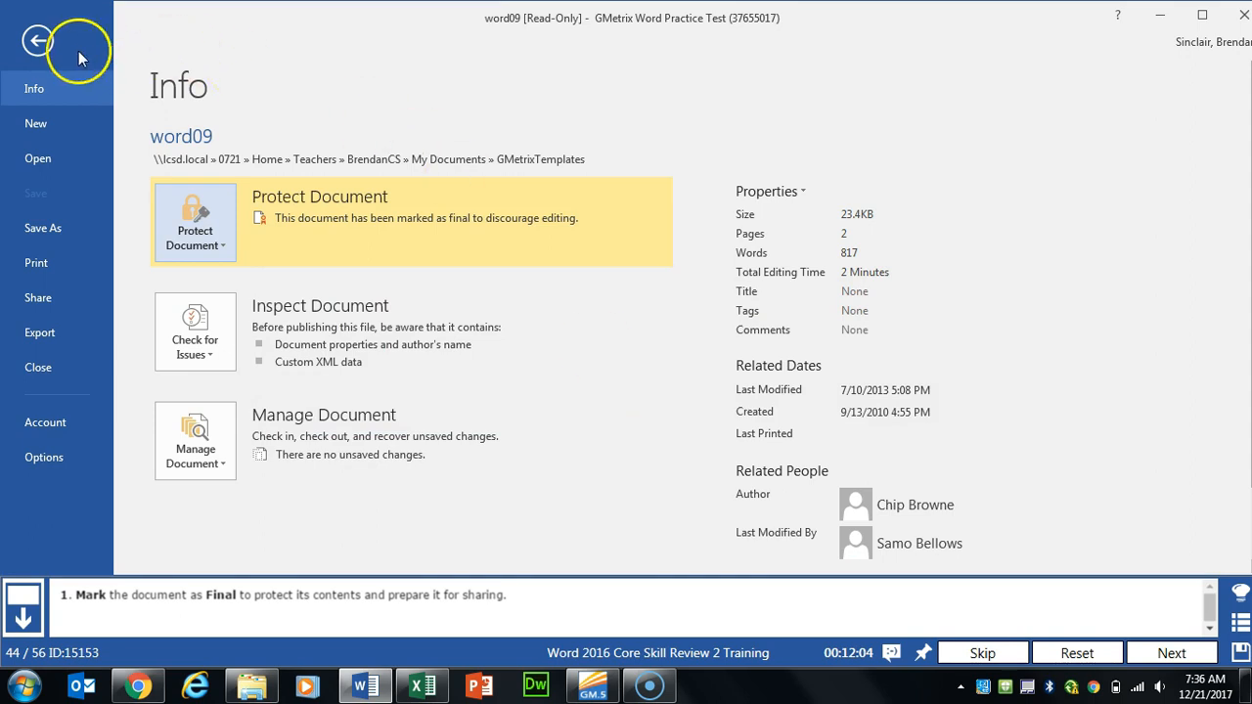
{"action": "left_click", "coordinate": [33, 42]}
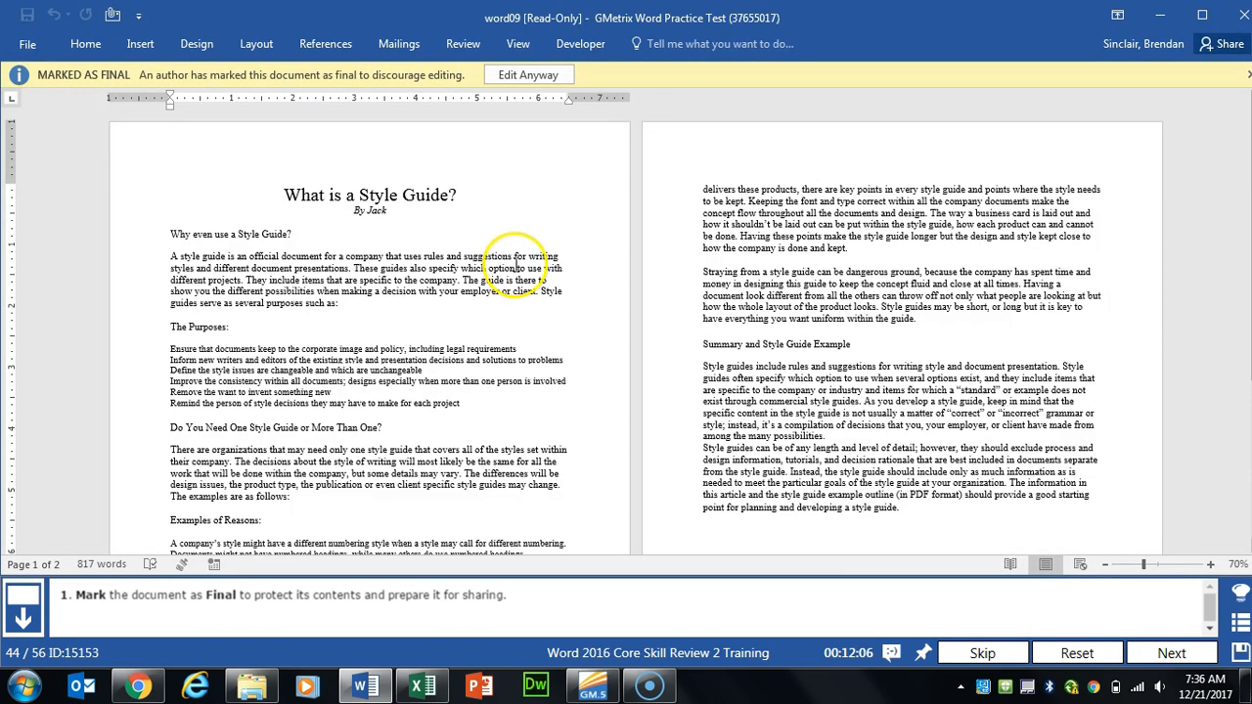
{"action": "left_click", "coordinate": [1172, 653]}
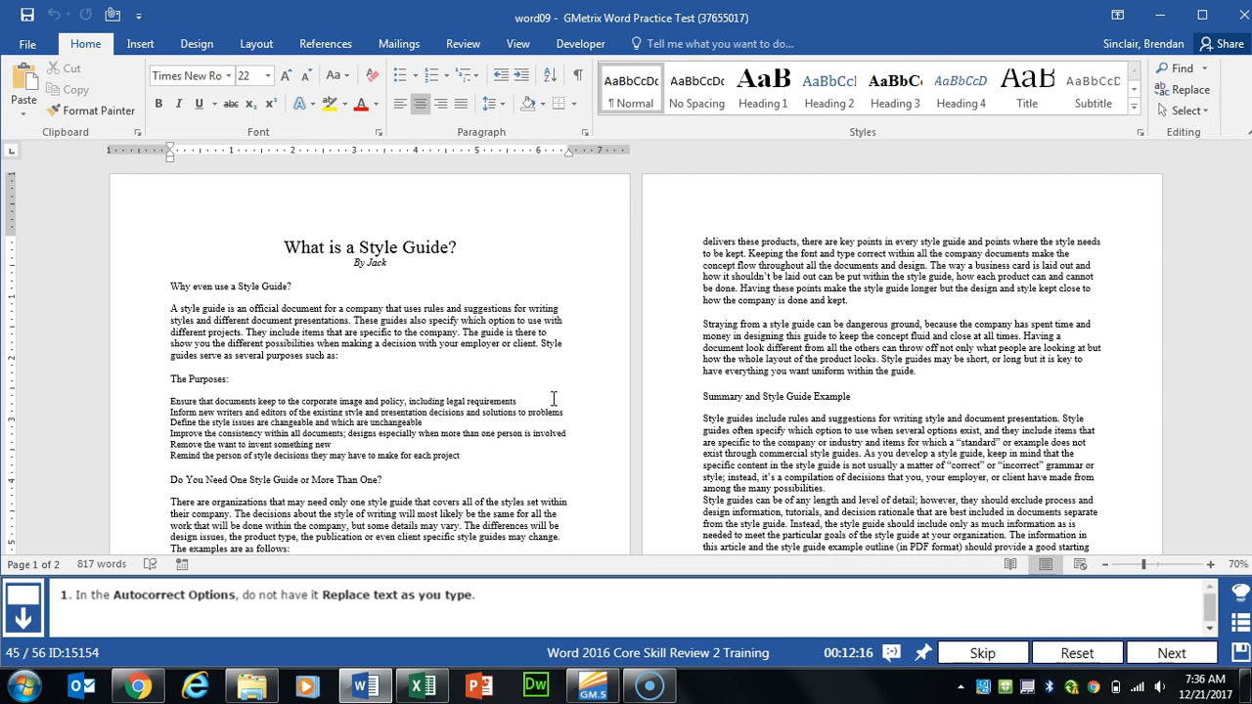
Turn off "Replace text as you type" in the AutoCorrect options, apply the settings and continue to the next task.
{"action": "left_click", "coordinate": [27, 43]}
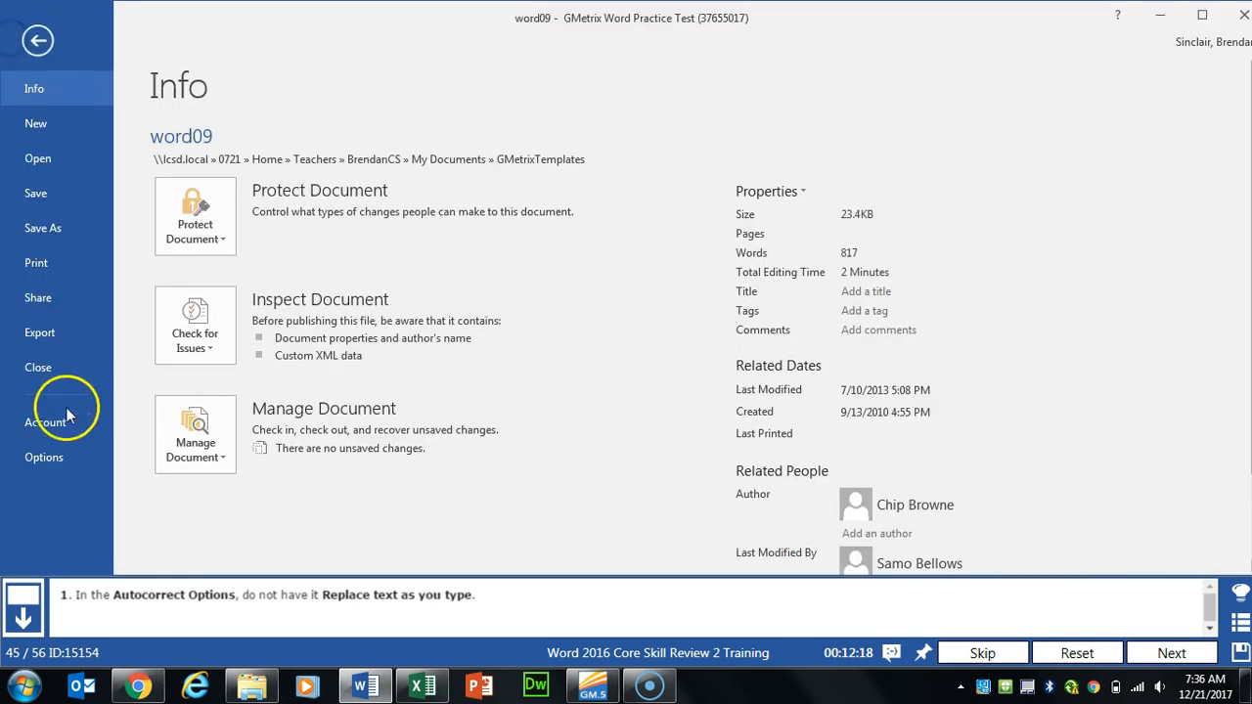
{"action": "left_click", "coordinate": [54, 462]}
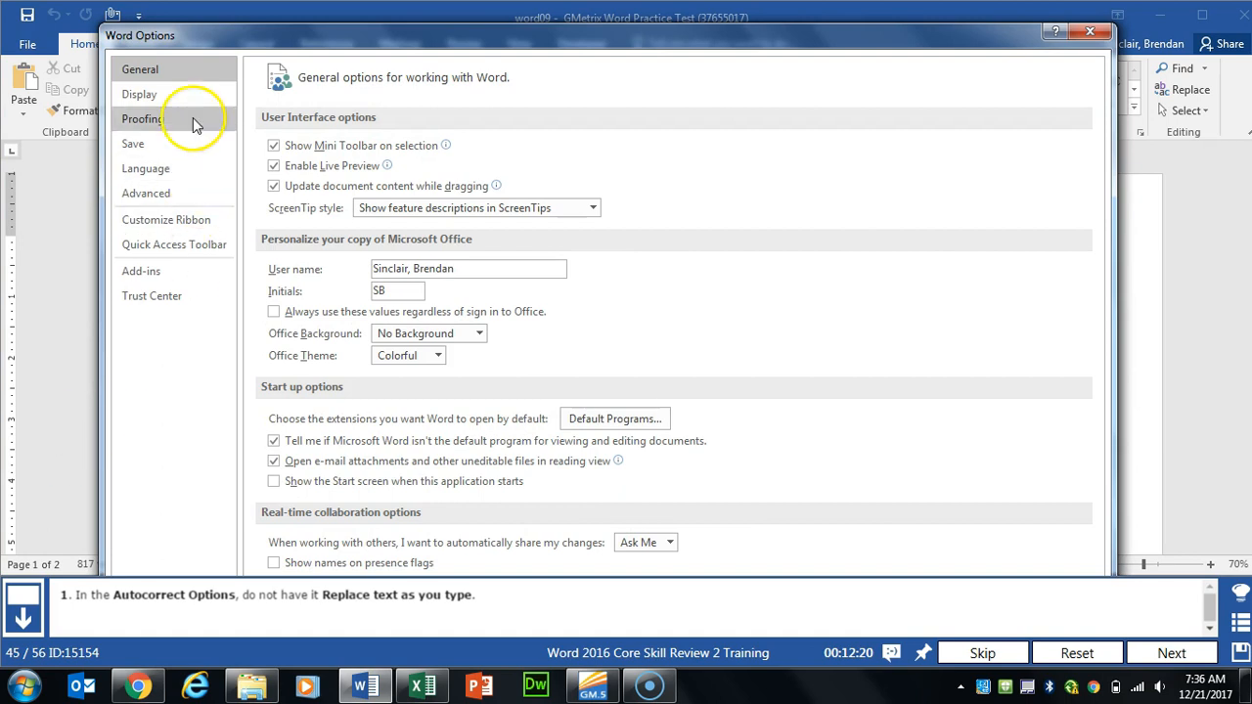
{"action": "left_click", "coordinate": [193, 124]}
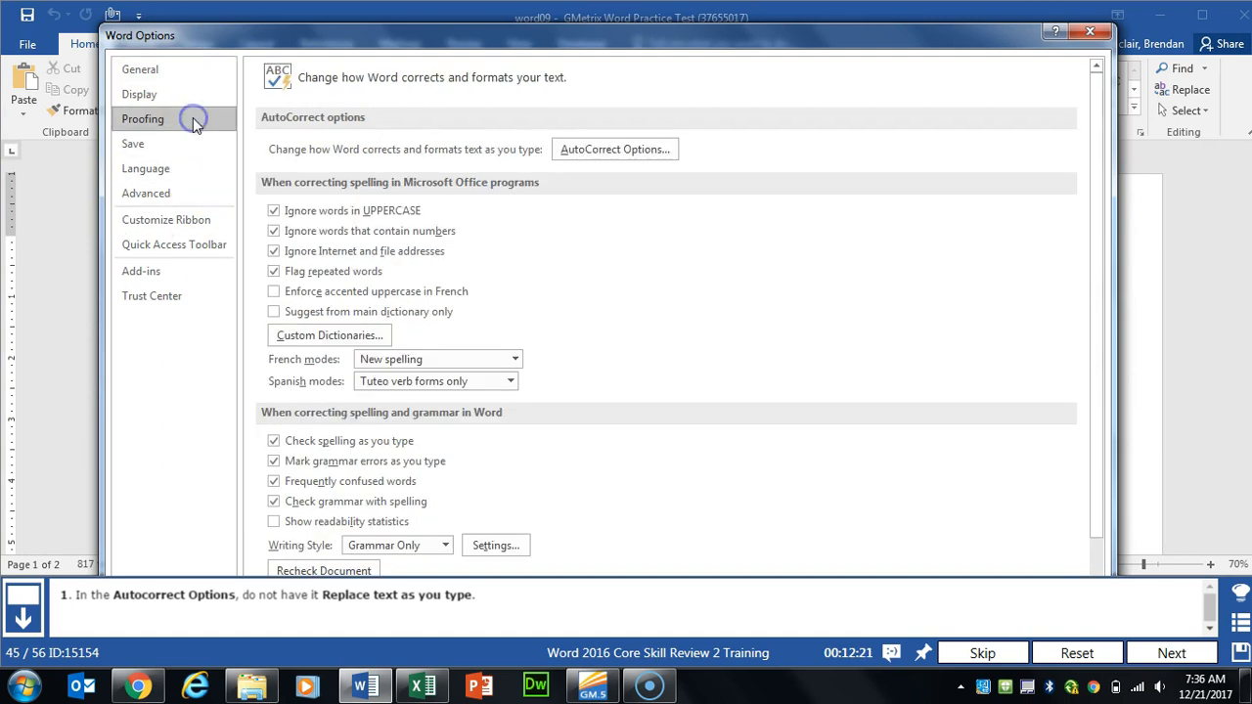
{"action": "left_click", "coordinate": [663, 154]}
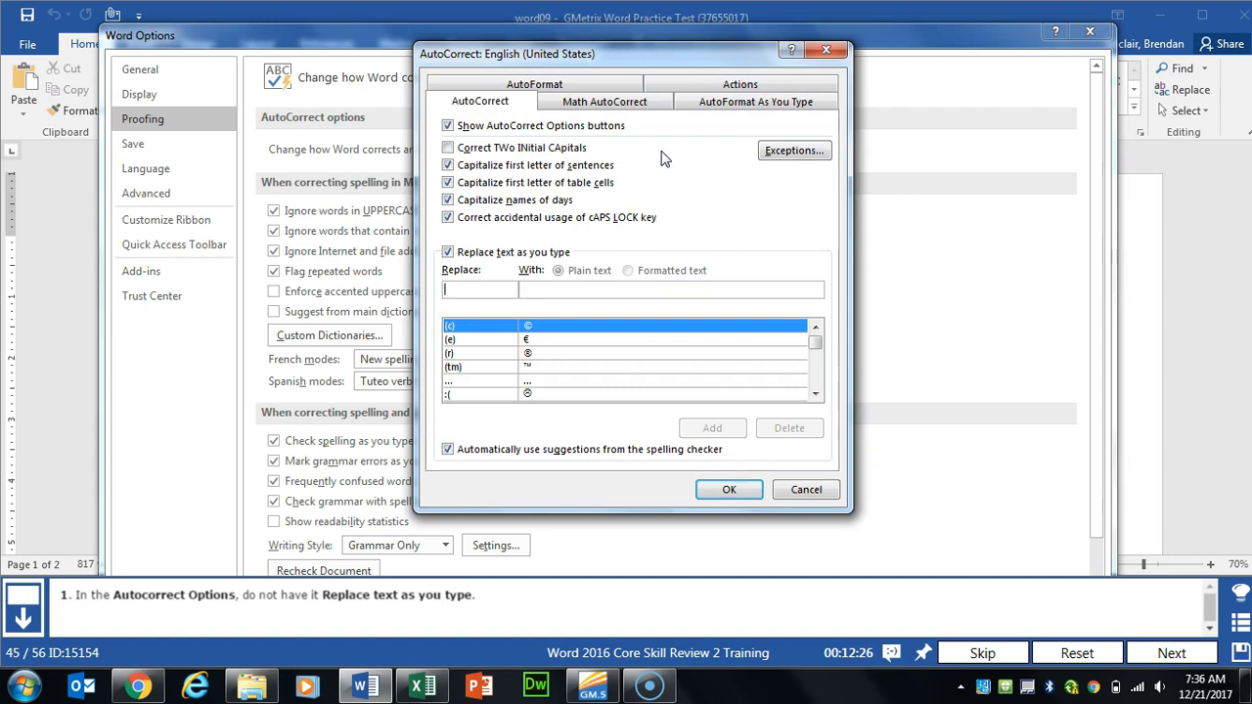
{"action": "left_click", "coordinate": [448, 252]}
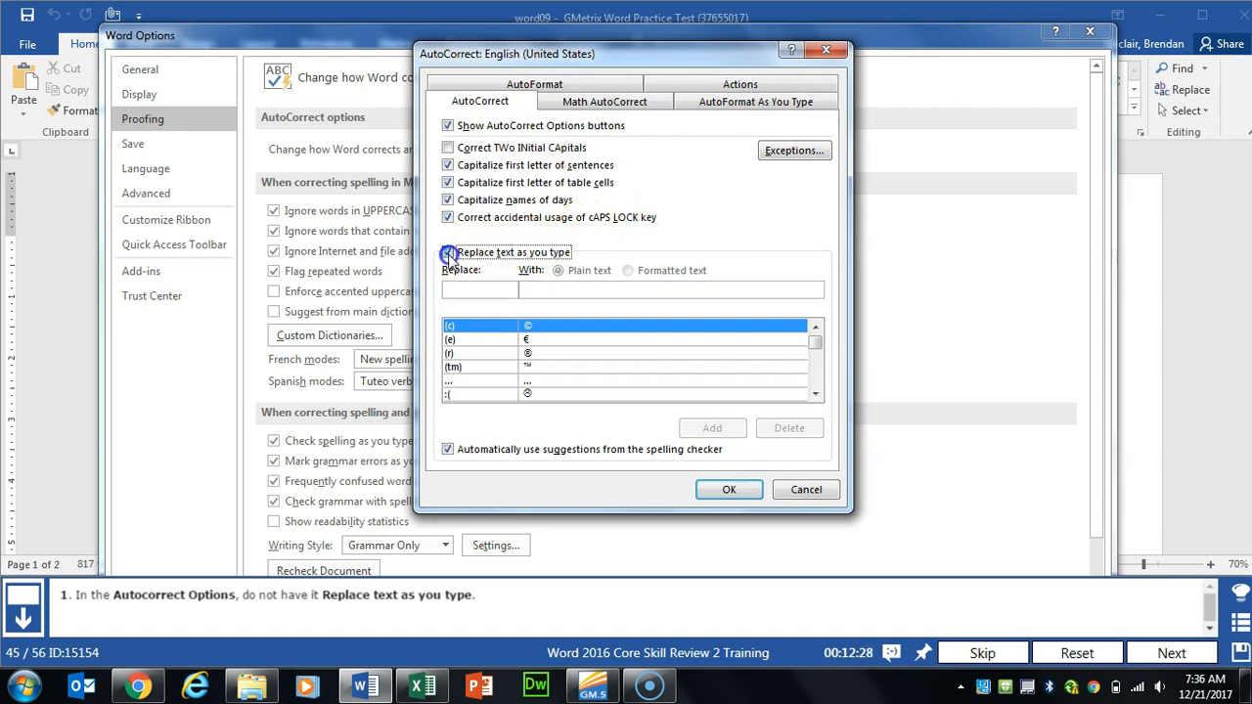
{"action": "left_click", "coordinate": [724, 486]}
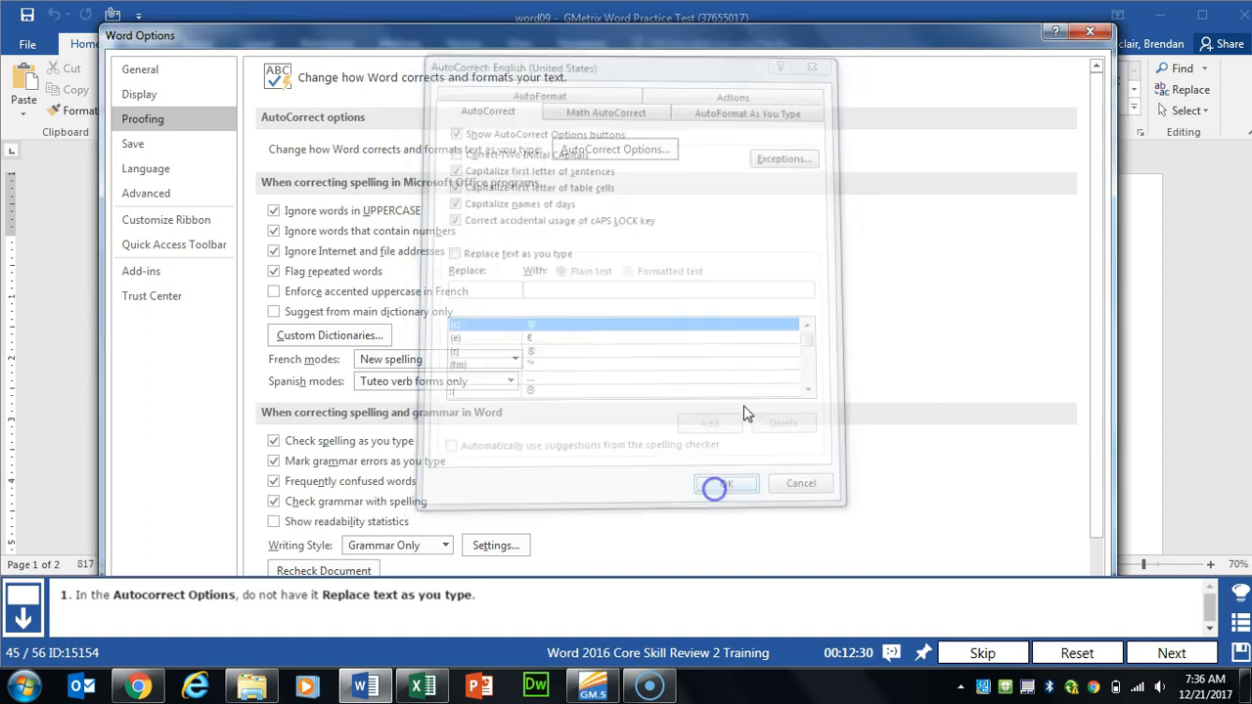
{"action": "left_click_drag", "start_coordinate": [771, 21], "coordinate": [783, 61]}
{"action": "left_click", "coordinate": [995, 523]}
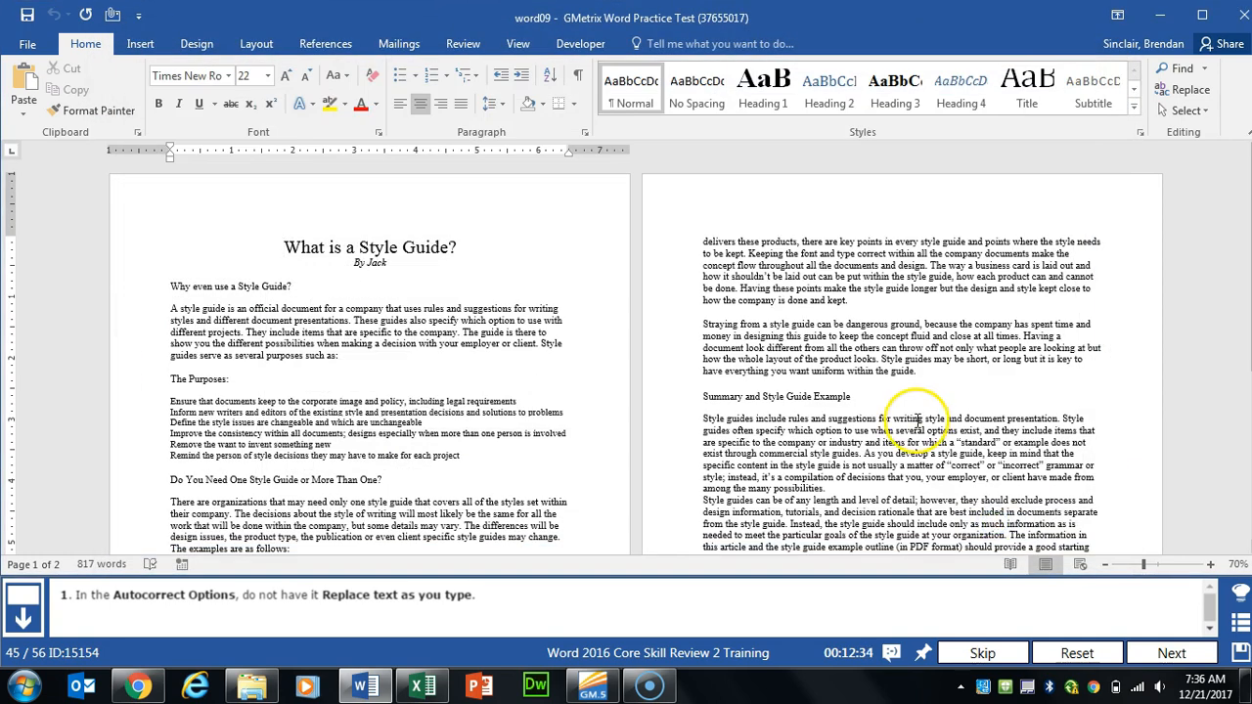
{"action": "left_click", "coordinate": [1171, 652]}
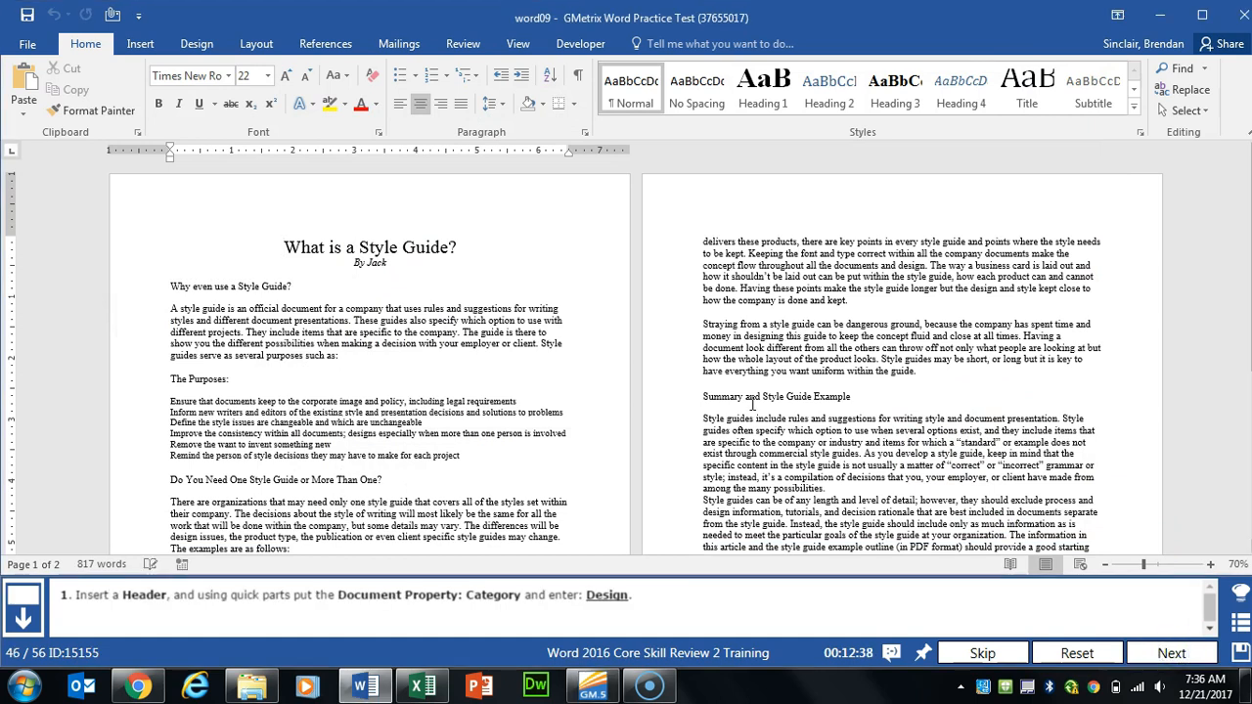
Add a Blank header to the style guide document and replace its placeholder with the Category document property.
{"action": "left_click", "coordinate": [141, 45]}
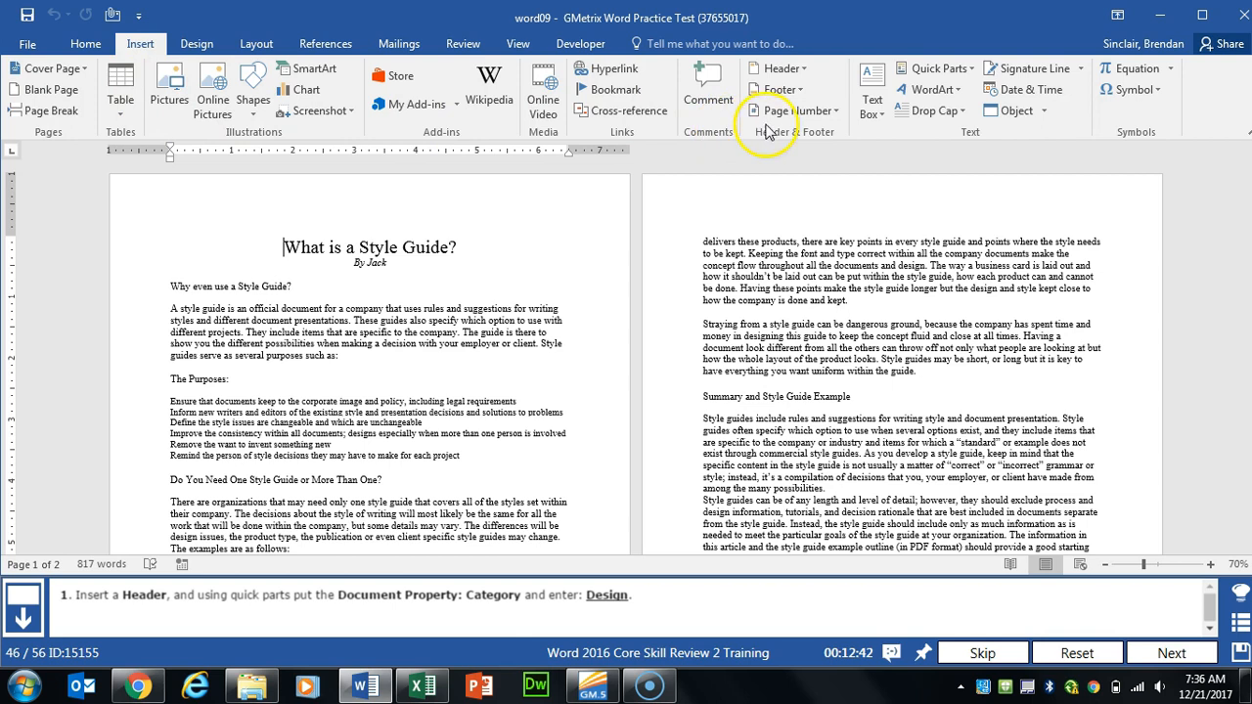
{"action": "left_click", "coordinate": [801, 74]}
{"action": "left_click", "coordinate": [801, 75]}
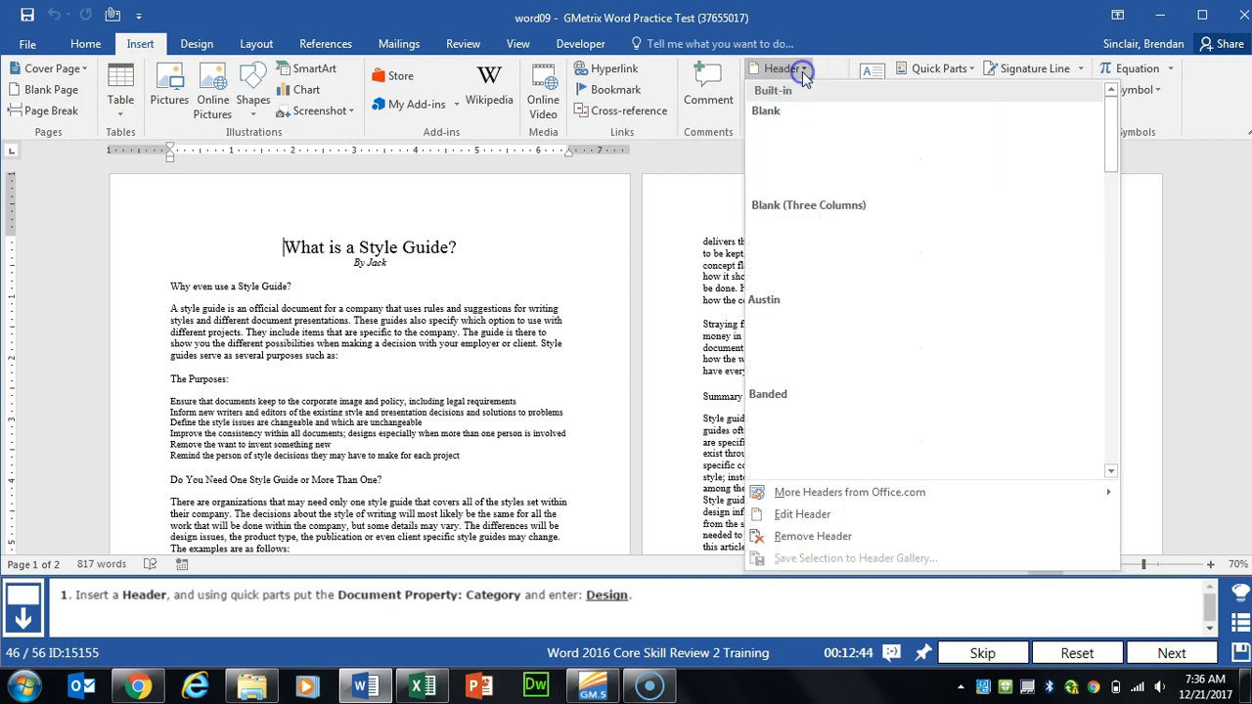
{"action": "left_click", "coordinate": [845, 160]}
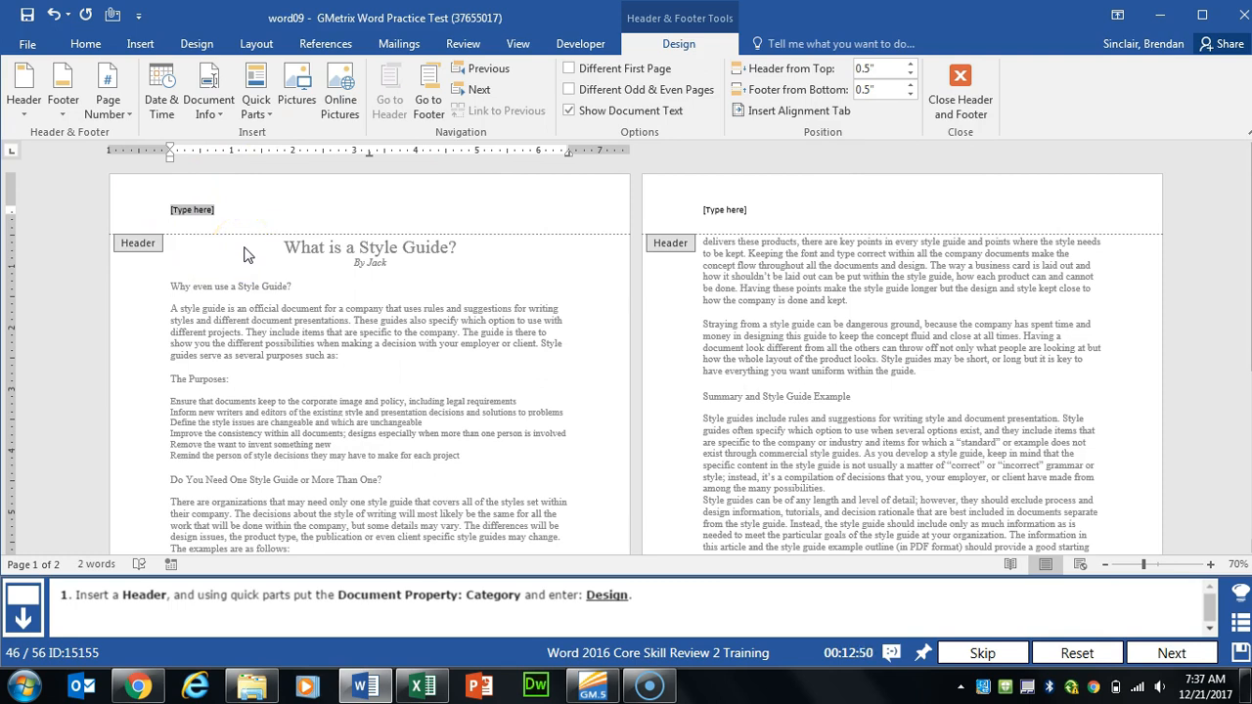
{"action": "left_click", "coordinate": [139, 46]}
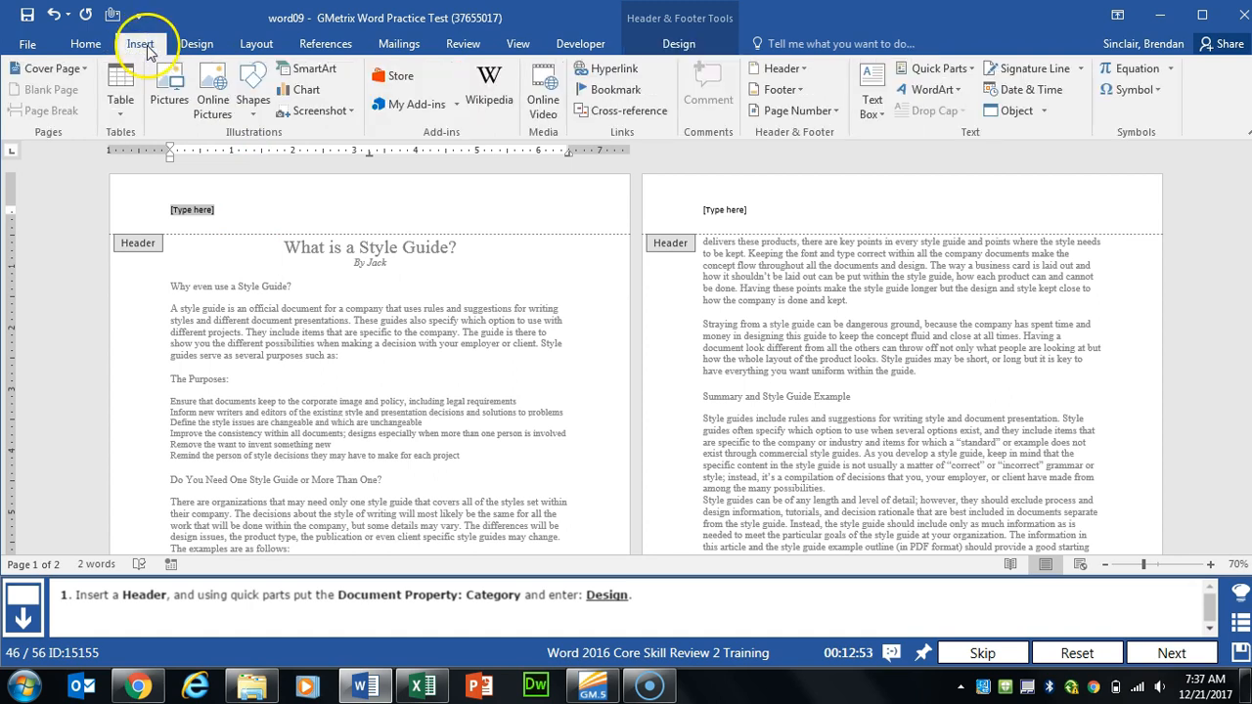
{"action": "left_click", "coordinate": [971, 71]}
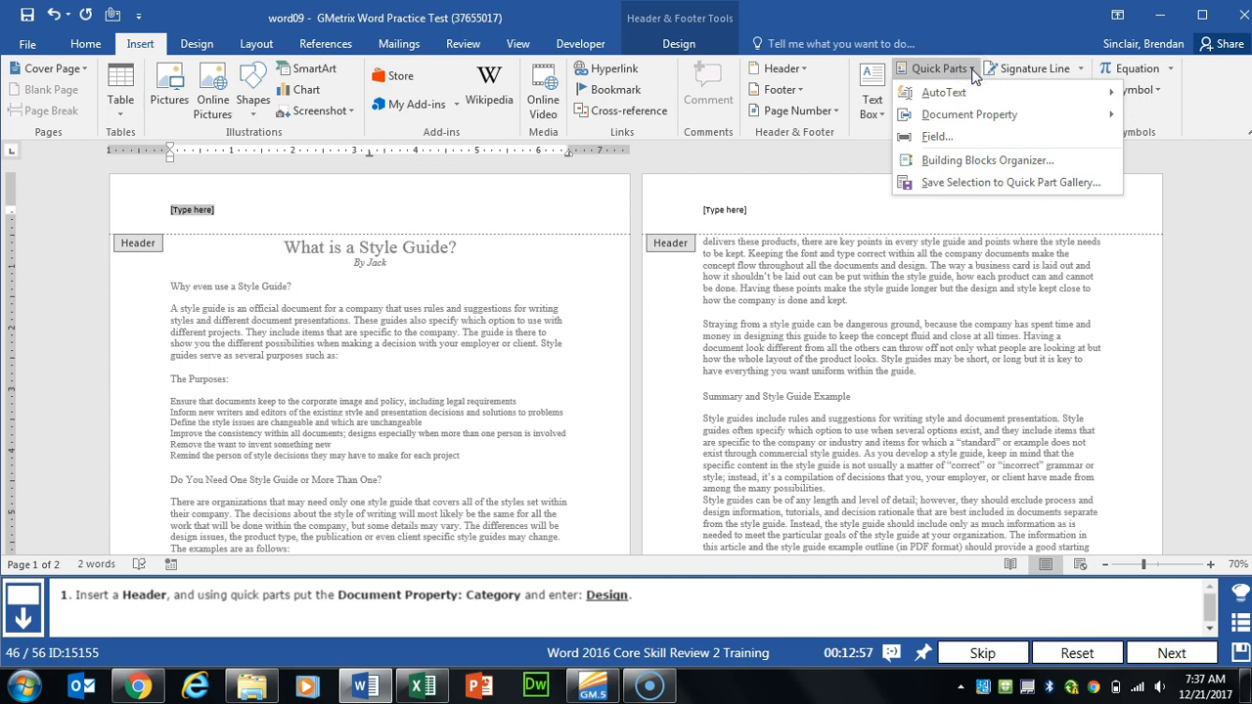
{"action": "mouse_move", "coordinate": [1042, 114]}
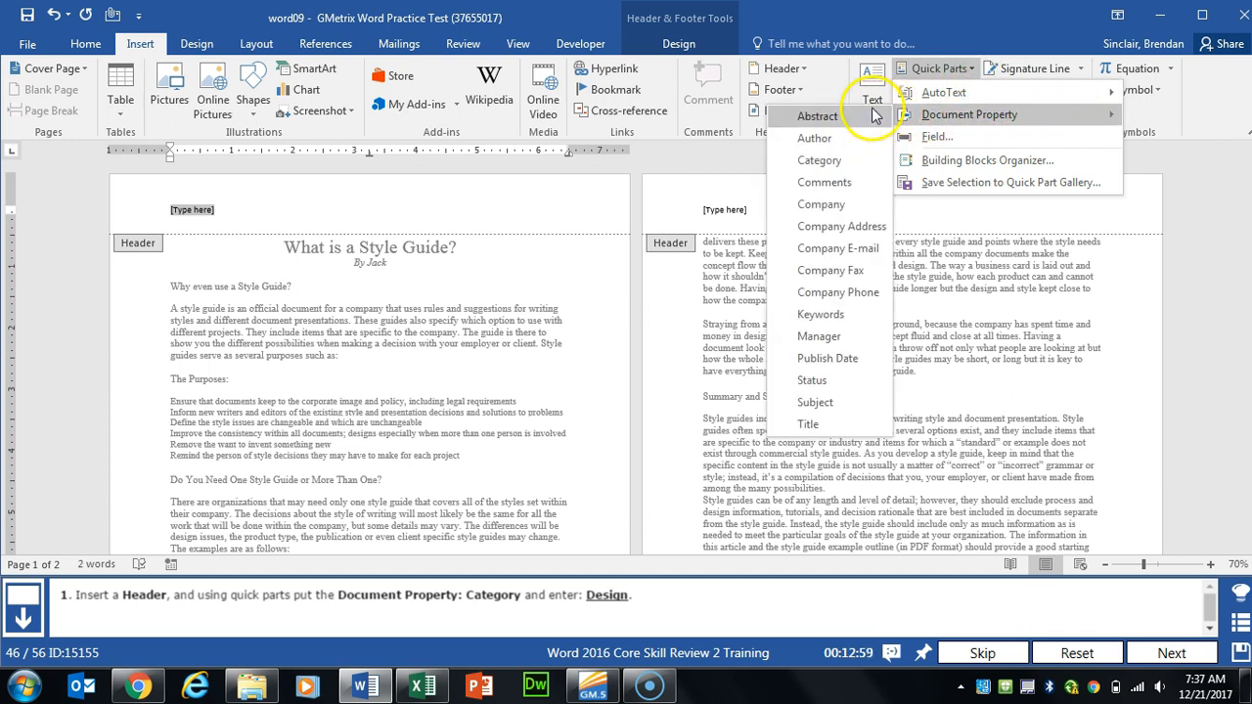
{"action": "left_click", "coordinate": [832, 160]}
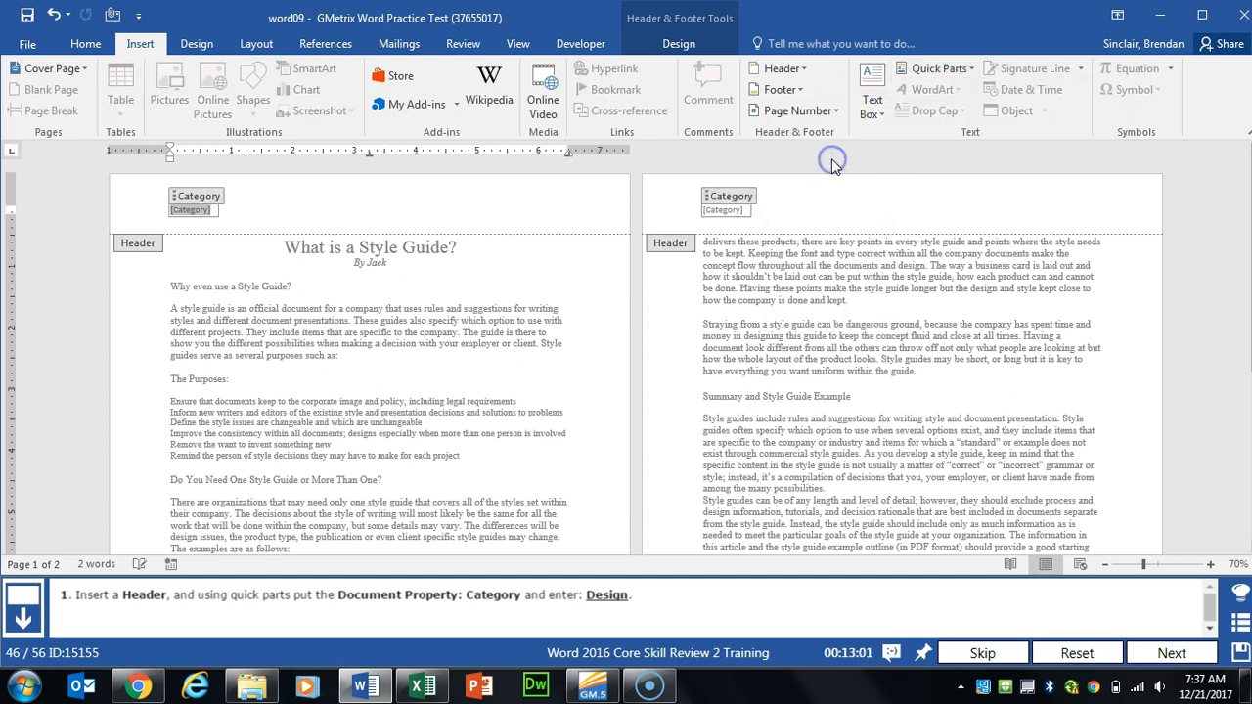
Enter "Design" as the header's category, close the header and continue to the next task.
{"action": "type", "text": "De"}
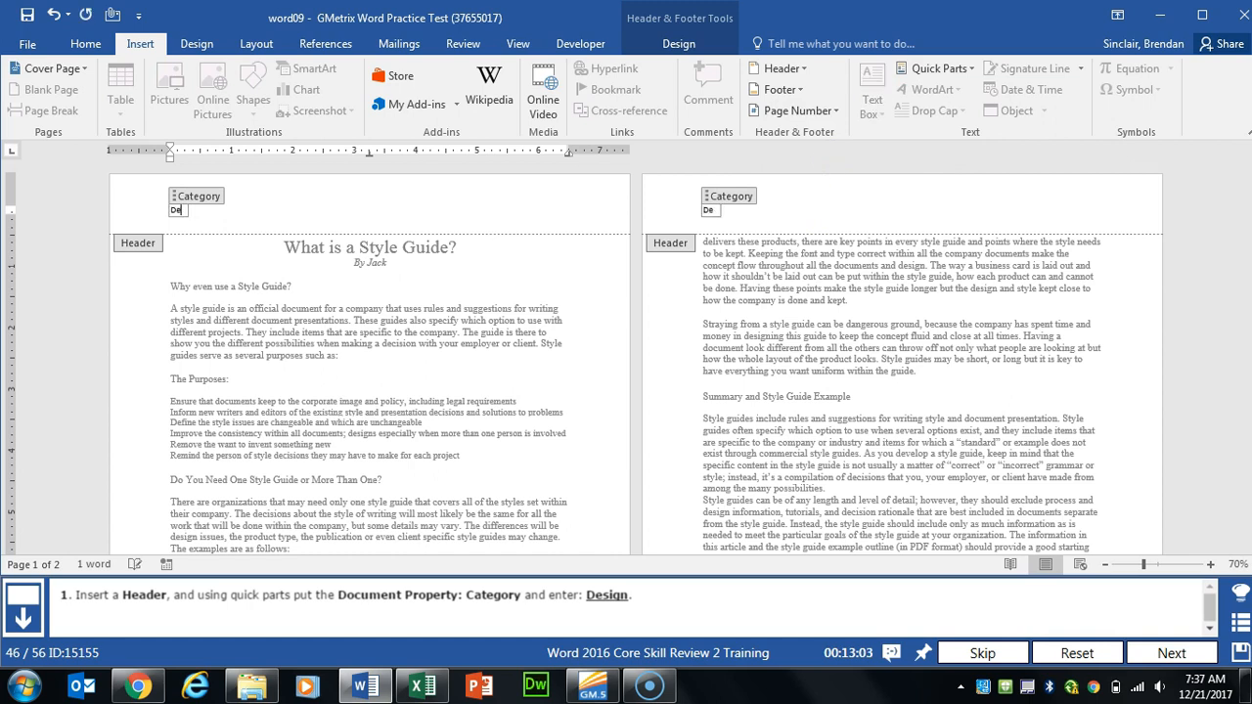
{"action": "type", "text": "sign"}
{"action": "left_click", "coordinate": [458, 223]}
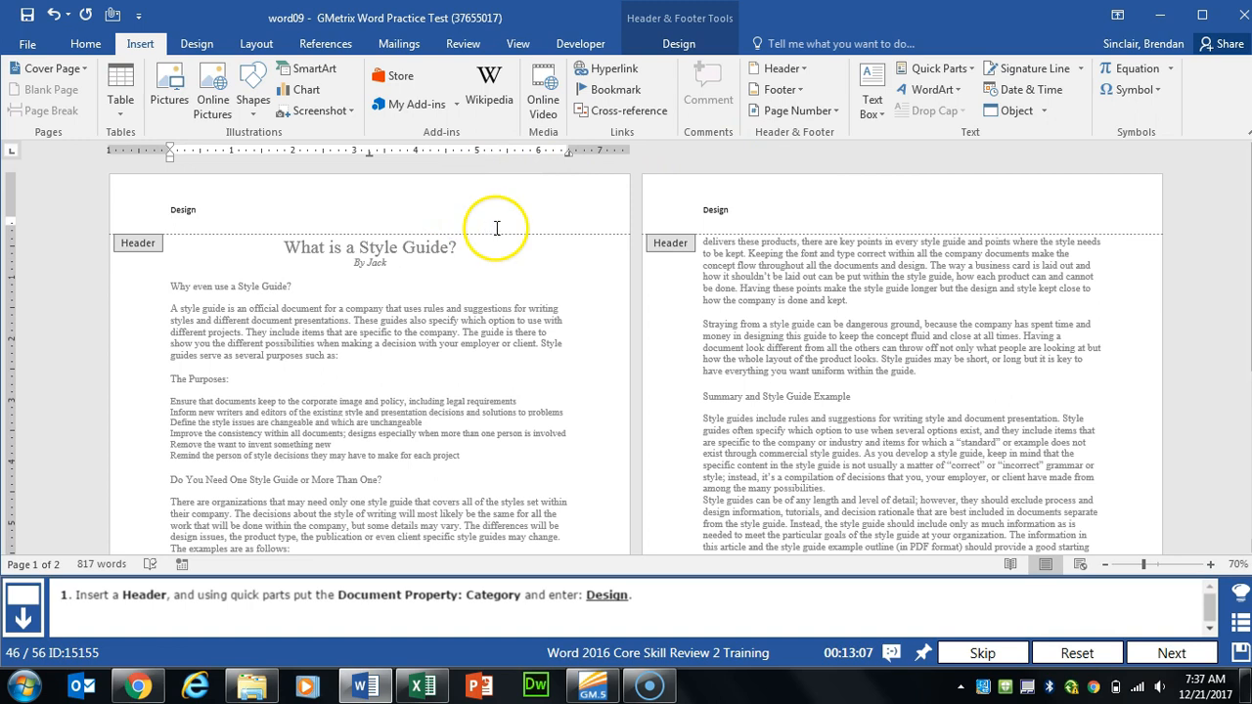
{"action": "left_click", "coordinate": [679, 43]}
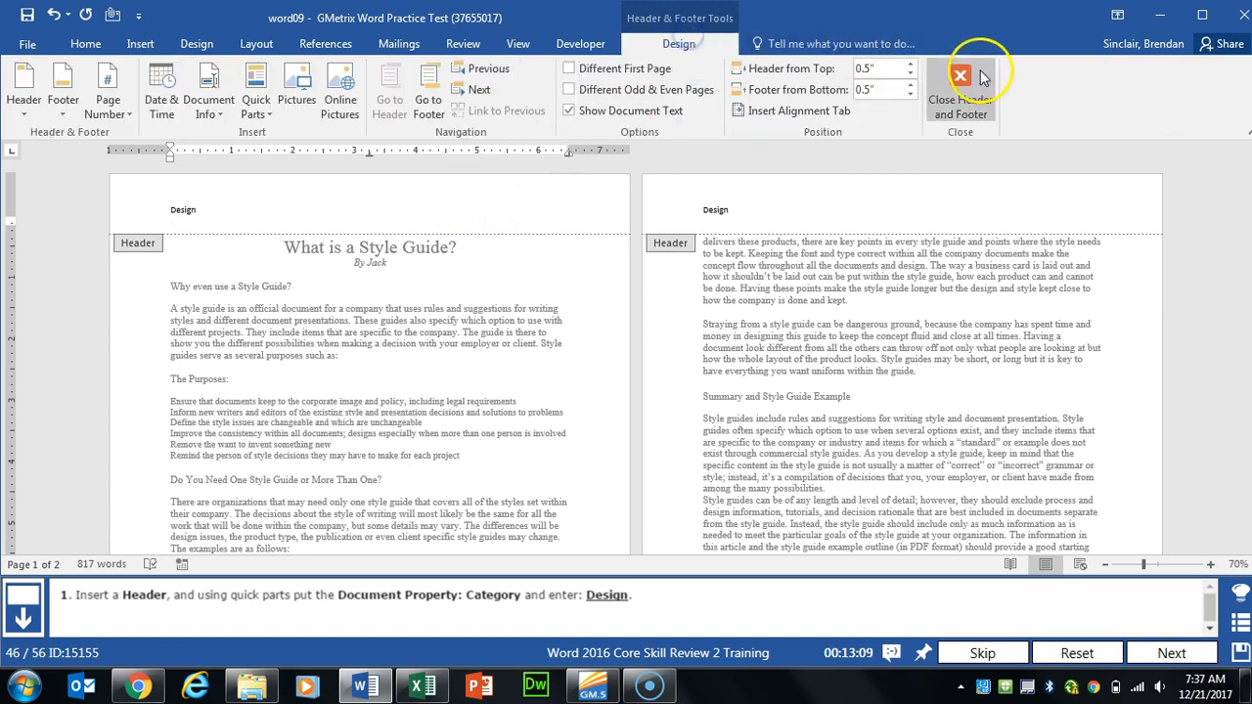
{"action": "left_click", "coordinate": [1209, 73]}
{"action": "left_click", "coordinate": [1171, 653]}
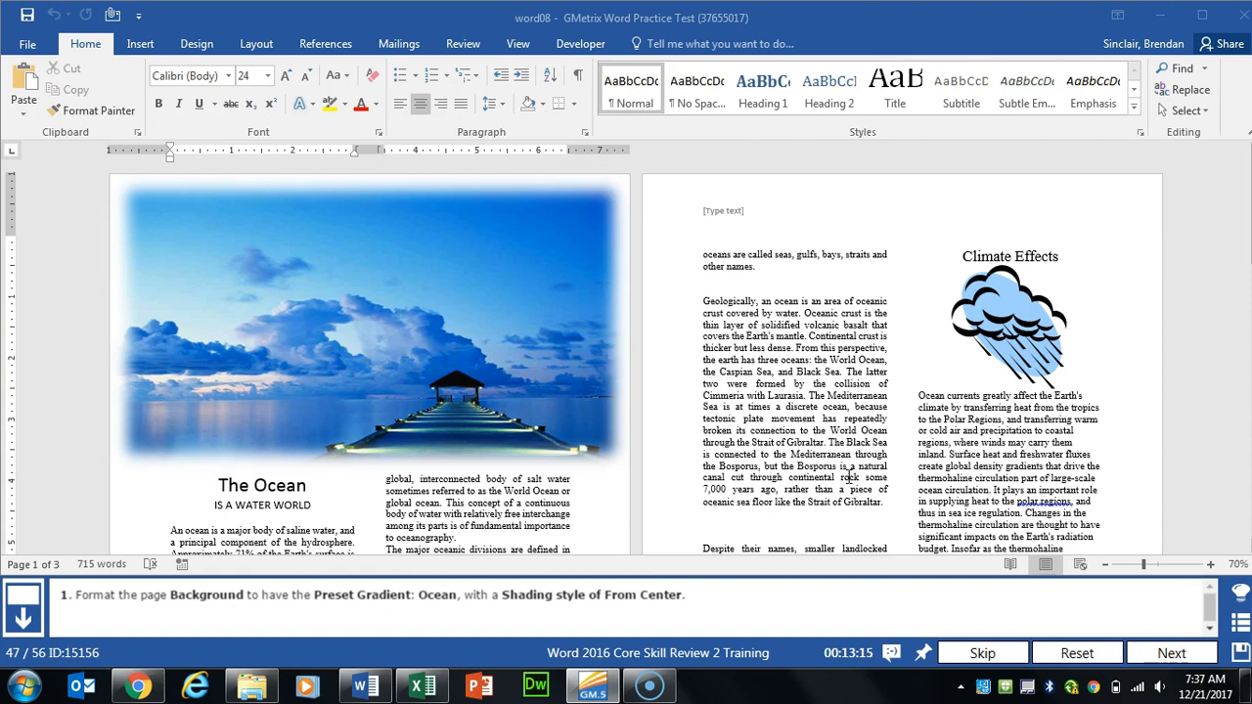
Fill the page background with the Ocean preset gradient in the From center shading style and continue to the next task.
{"action": "left_click", "coordinate": [197, 44]}
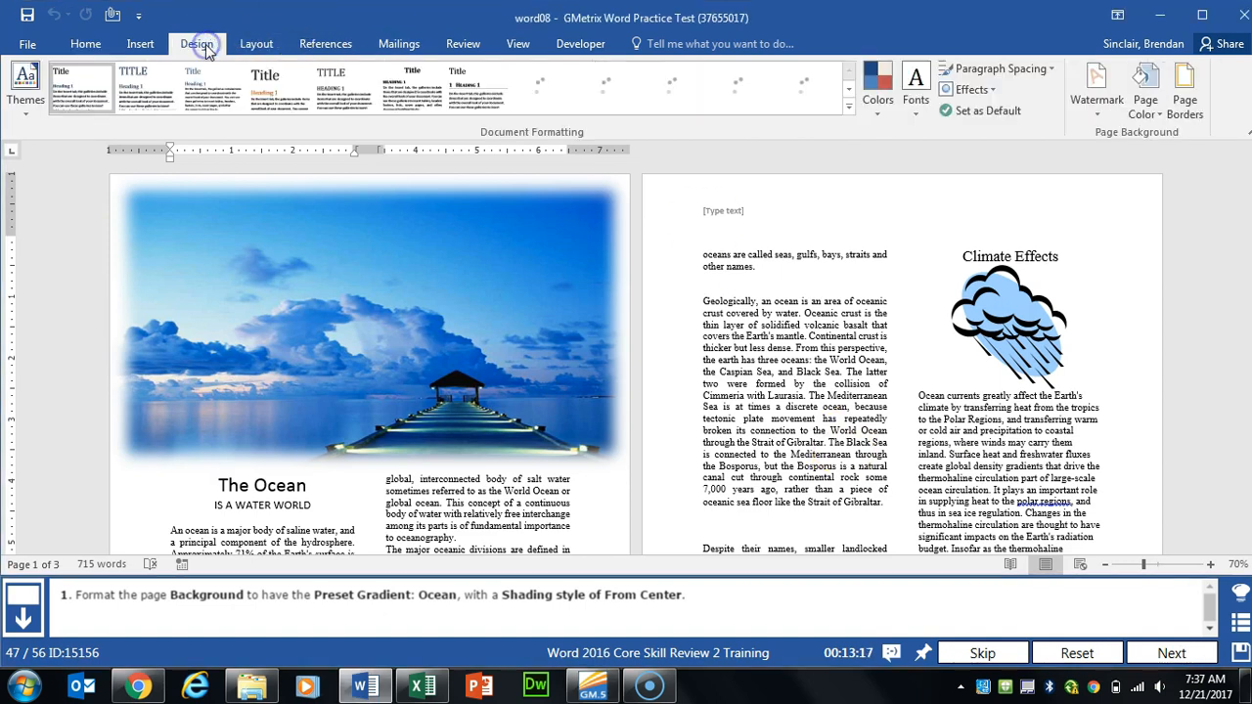
{"action": "left_click", "coordinate": [1144, 103]}
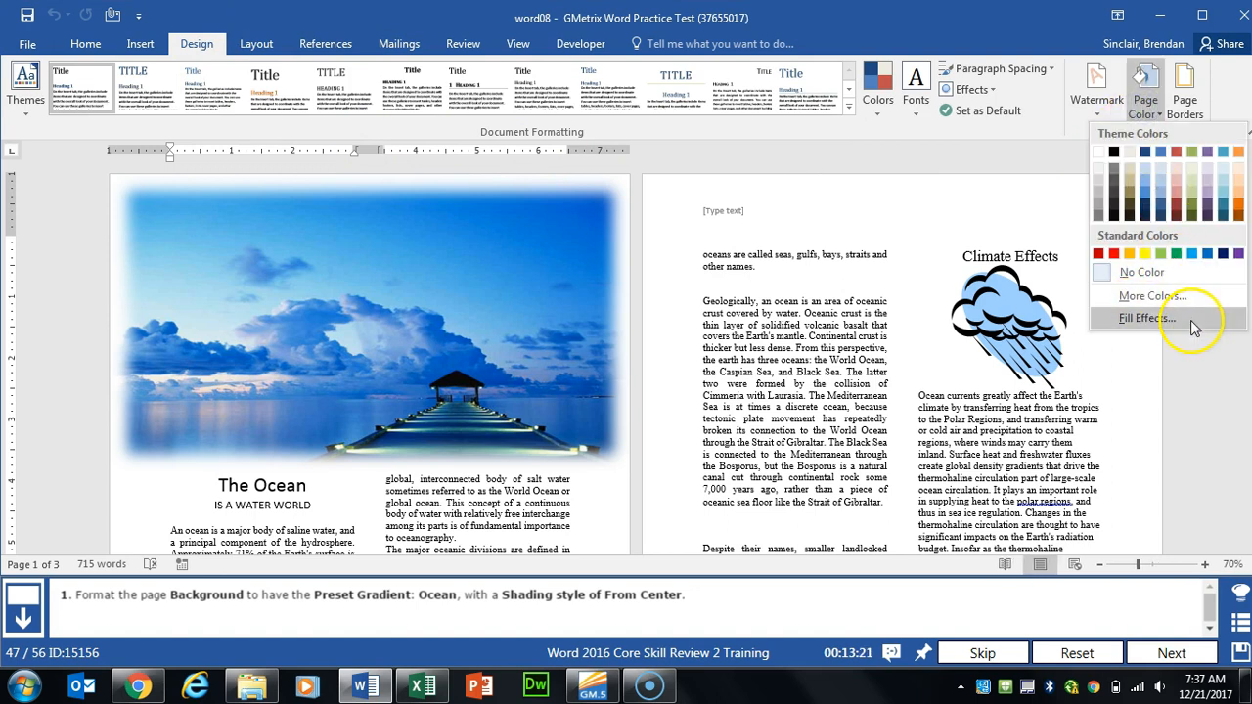
{"action": "left_click", "coordinate": [1145, 318]}
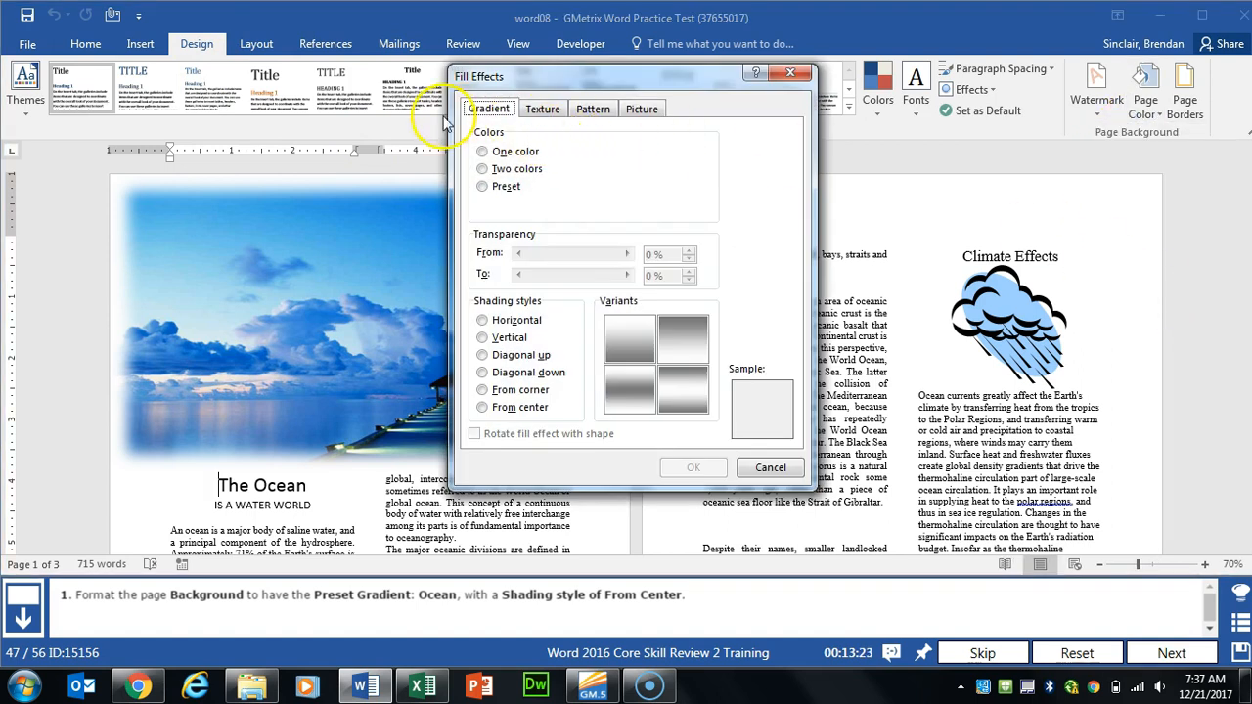
{"action": "left_click", "coordinate": [483, 186]}
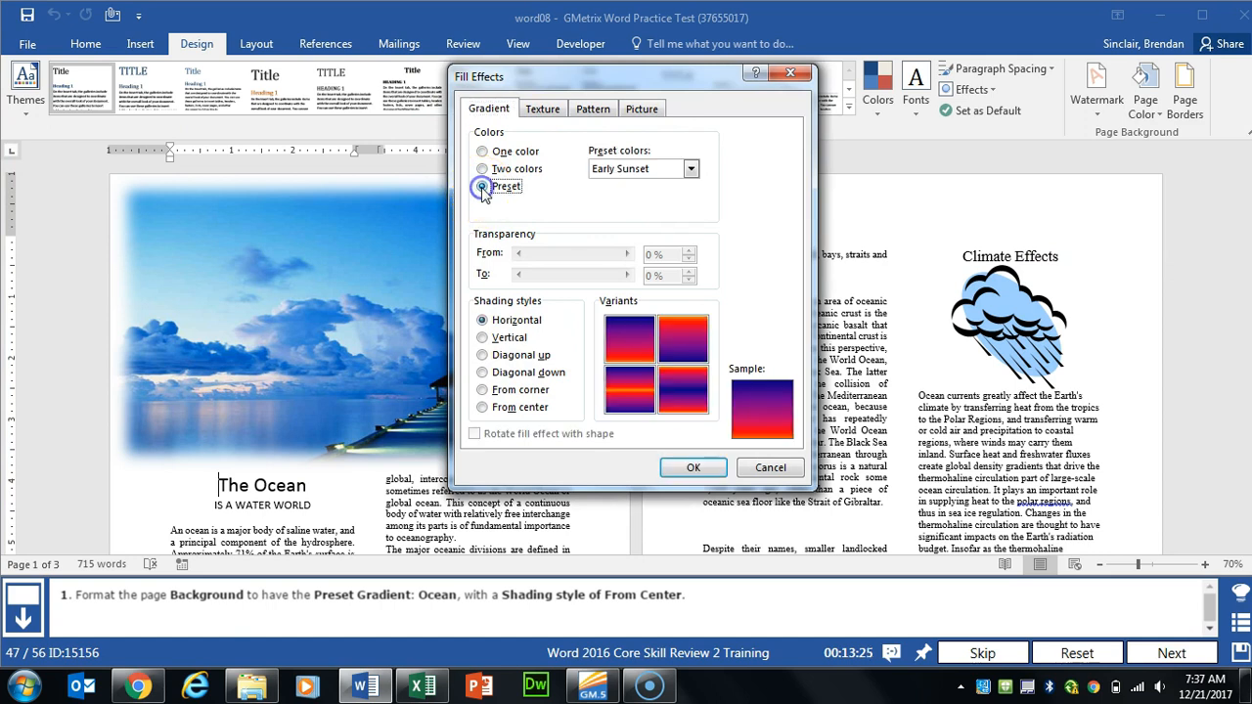
{"action": "left_click", "coordinate": [691, 168]}
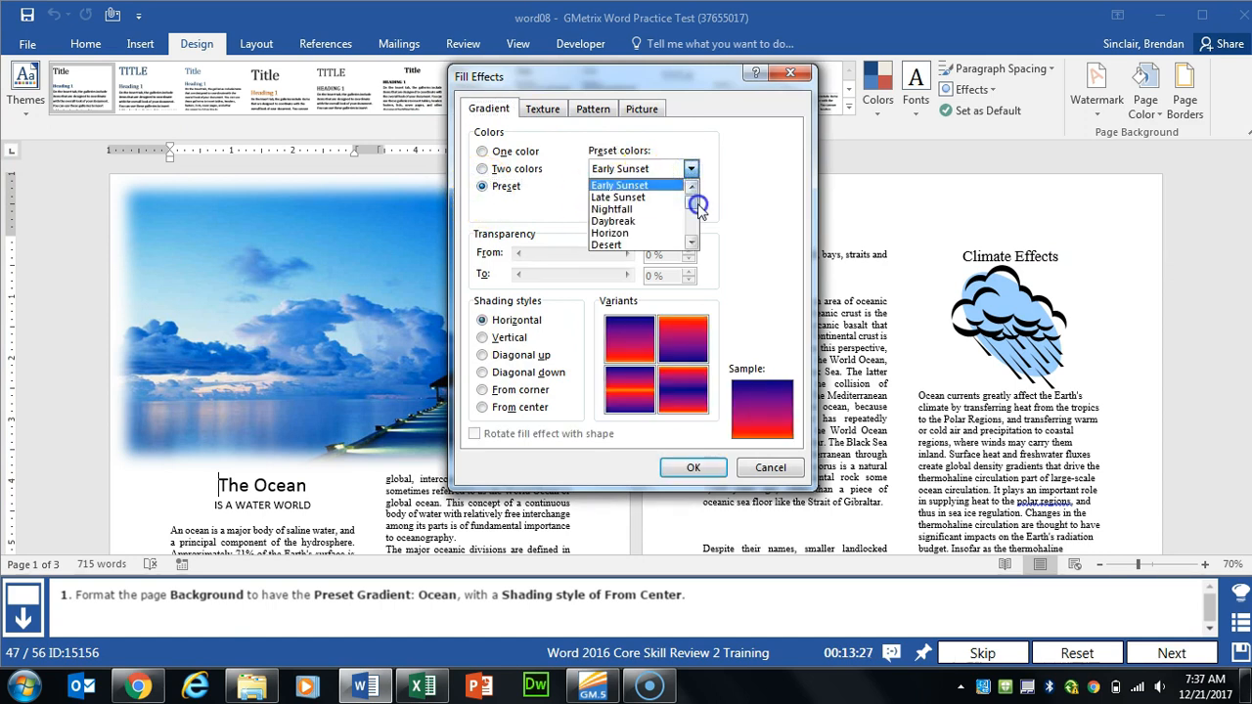
{"action": "left_click", "coordinate": [698, 204]}
{"action": "left_click", "coordinate": [660, 204]}
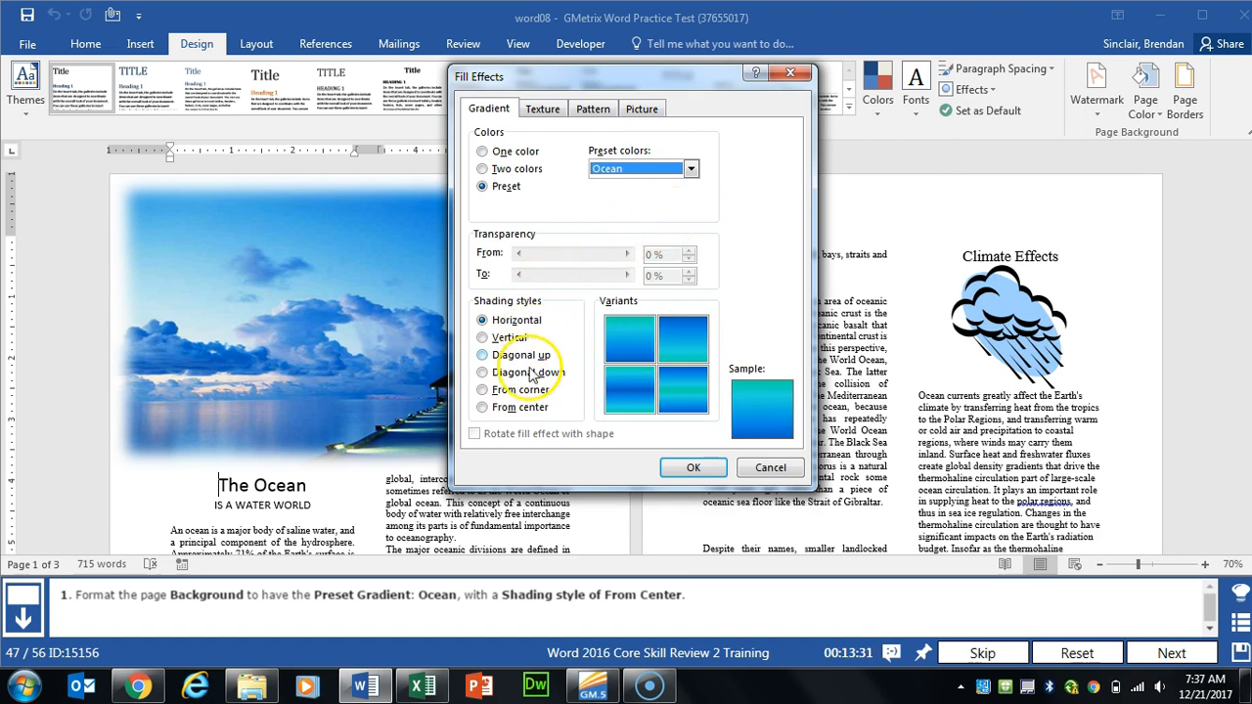
{"action": "left_click", "coordinate": [498, 410]}
{"action": "left_click", "coordinate": [691, 467]}
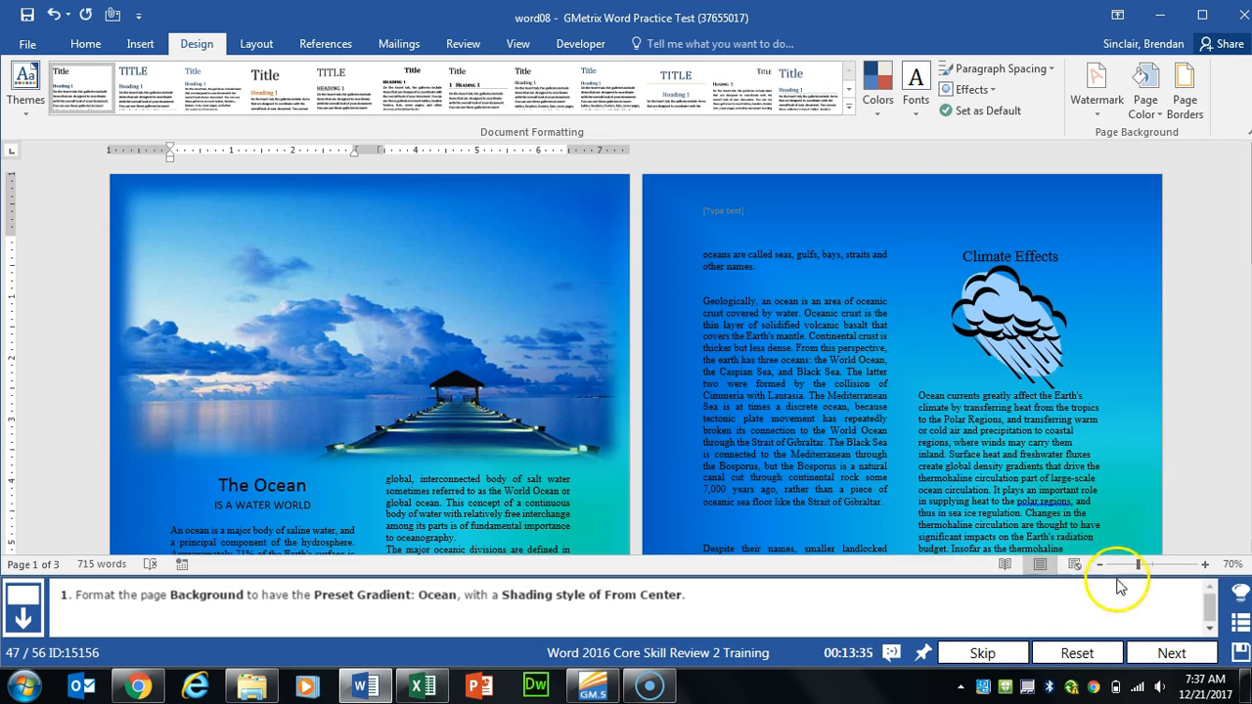
{"action": "left_click", "coordinate": [1174, 653]}
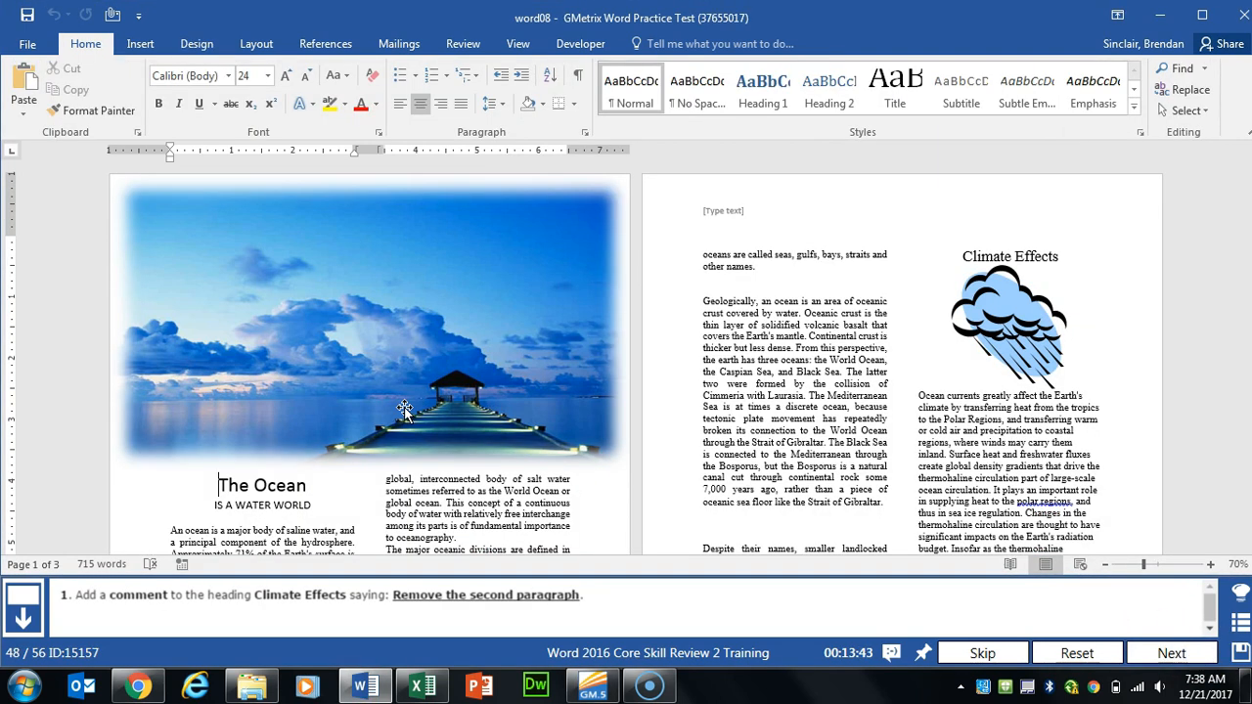
Add the comment "Remove the second paragraph" to the Climate Effects heading and continue to the next task.
{"action": "left_click_drag", "start_coordinate": [963, 256], "coordinate": [1058, 257]}
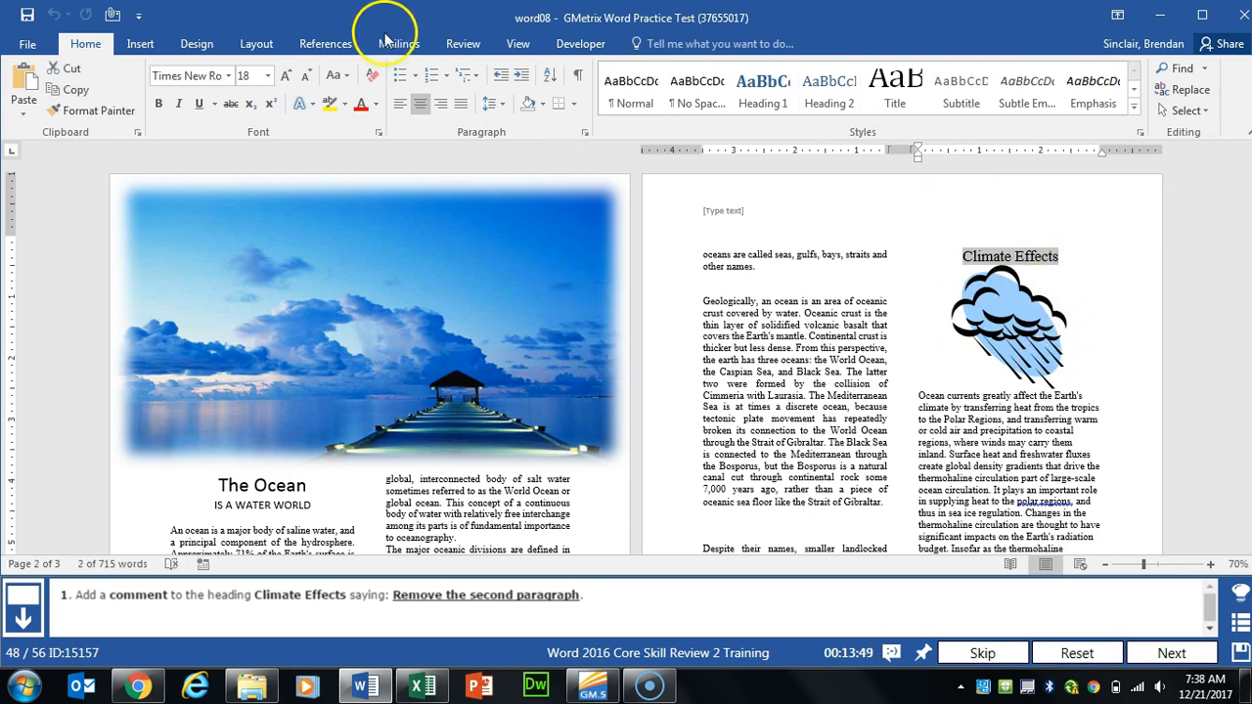
{"action": "left_click", "coordinate": [465, 46]}
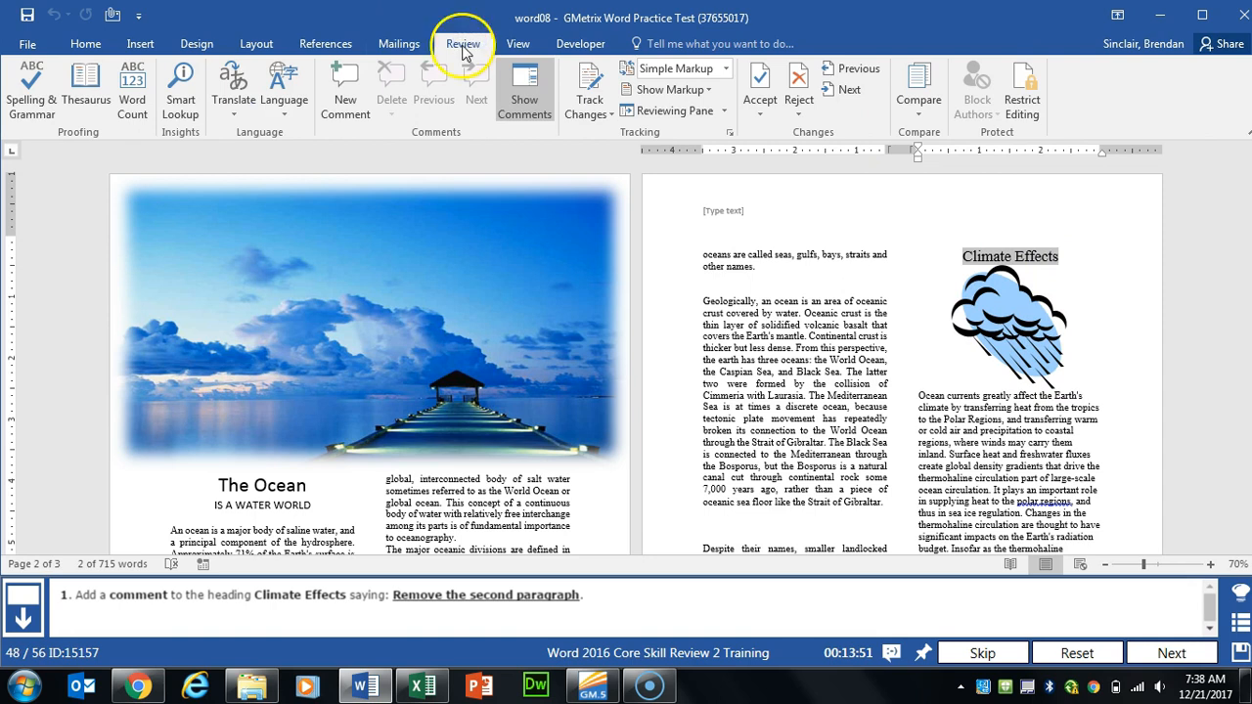
{"action": "left_click", "coordinate": [344, 97]}
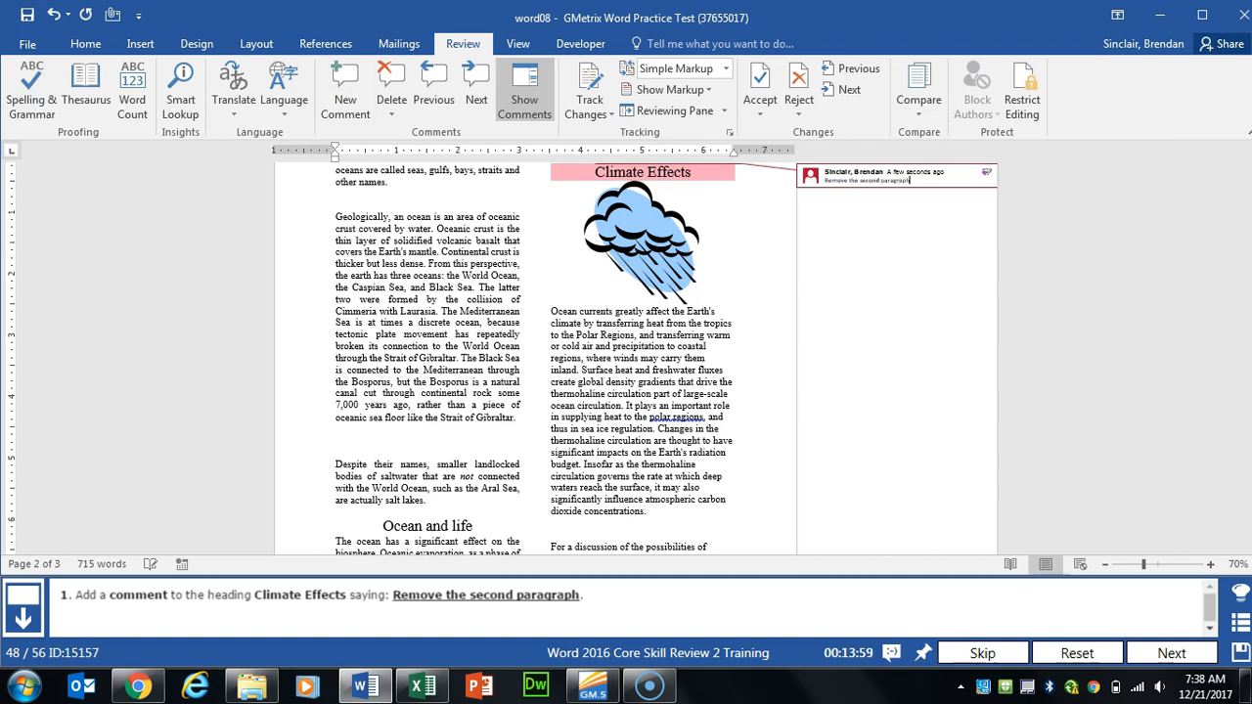
{"action": "left_click", "coordinate": [736, 272]}
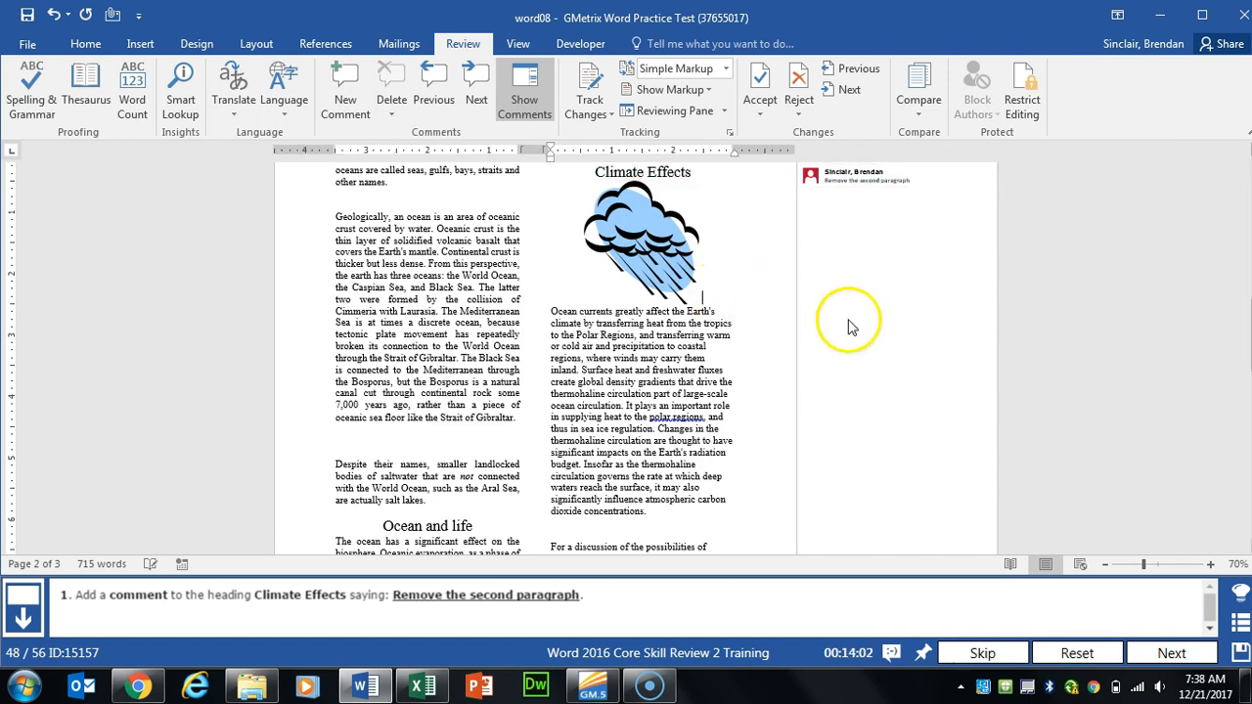
{"action": "left_click", "coordinate": [1171, 652]}
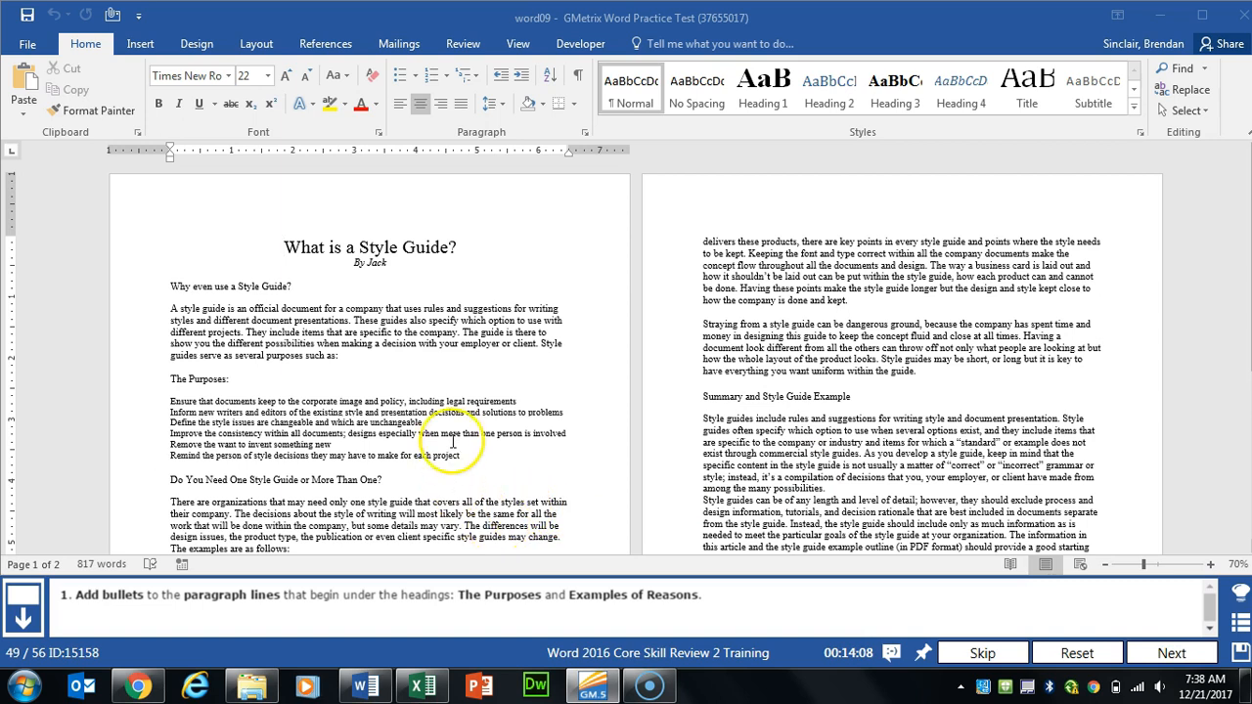
Add bullets to all the paragraph lines under the heading "The Purposes" in the style guide document.
{"action": "scroll", "coordinate": [435, 431], "scroll_direction": "down", "scroll_amount": 3}
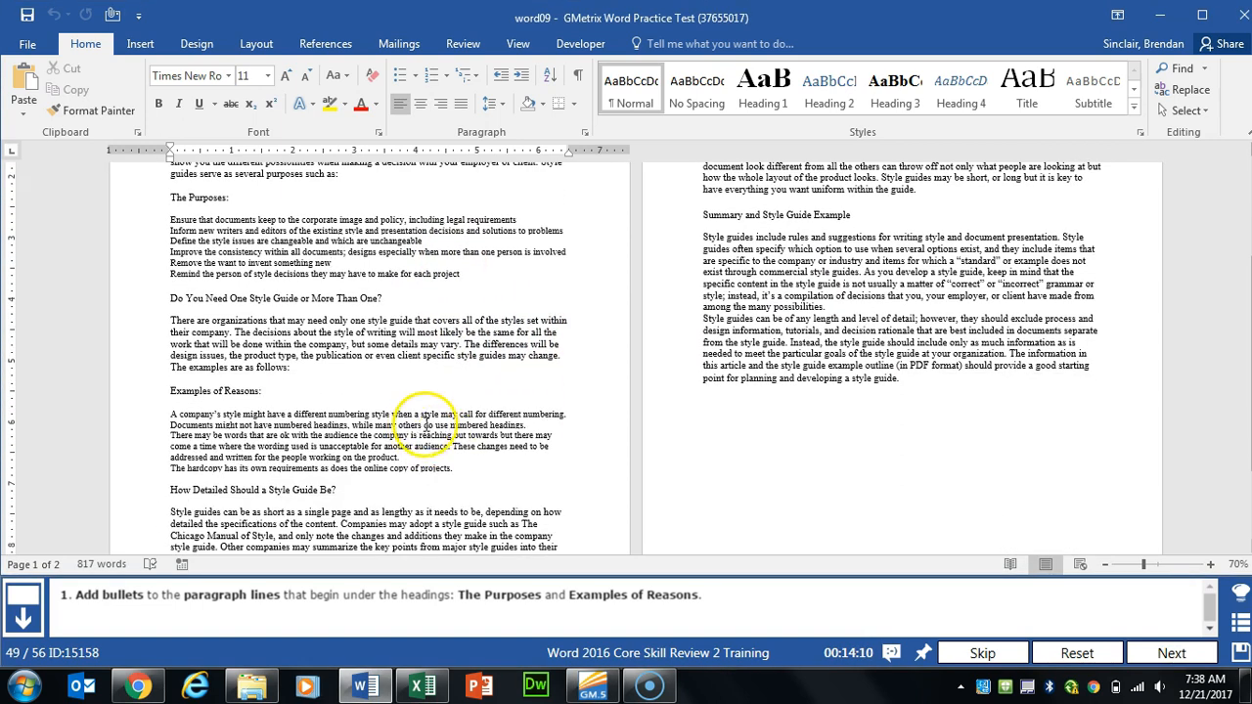
{"action": "scroll", "coordinate": [426, 423], "scroll_direction": "down", "scroll_amount": 3}
{"action": "scroll", "coordinate": [427, 423], "scroll_direction": "up", "scroll_amount": 3}
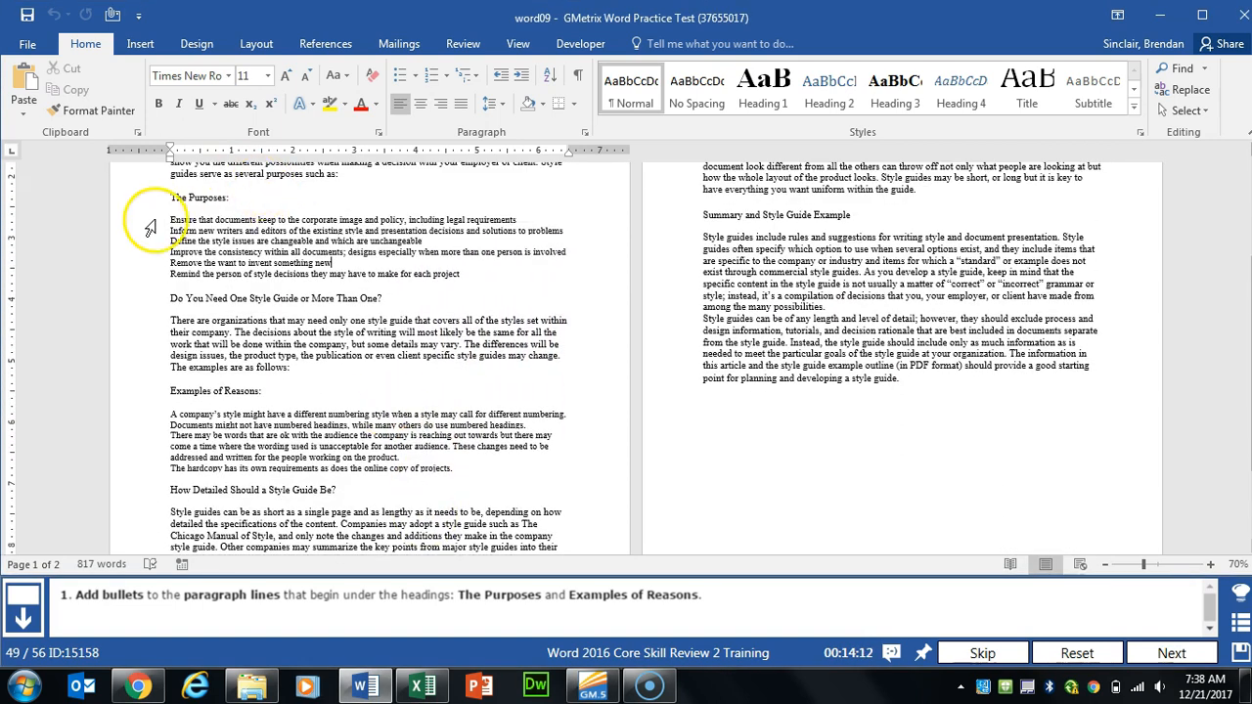
{"action": "left_click_drag", "start_coordinate": [168, 219], "coordinate": [477, 276]}
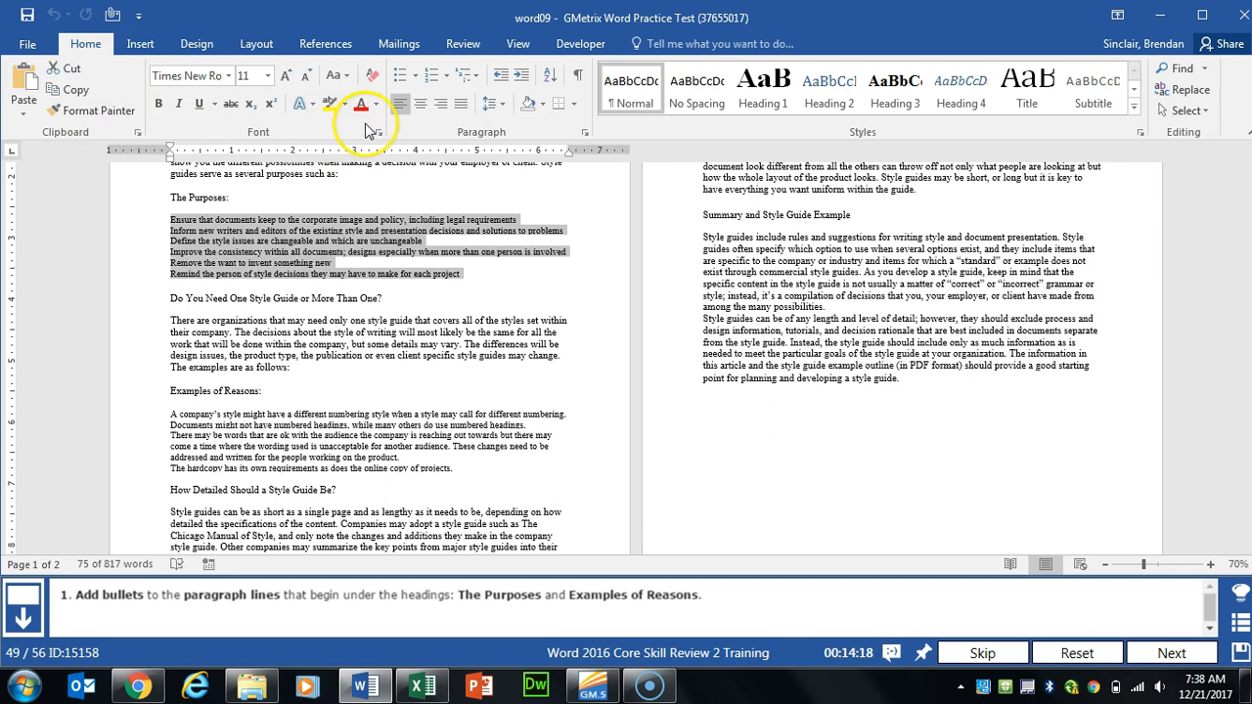
{"action": "left_click", "coordinate": [402, 77]}
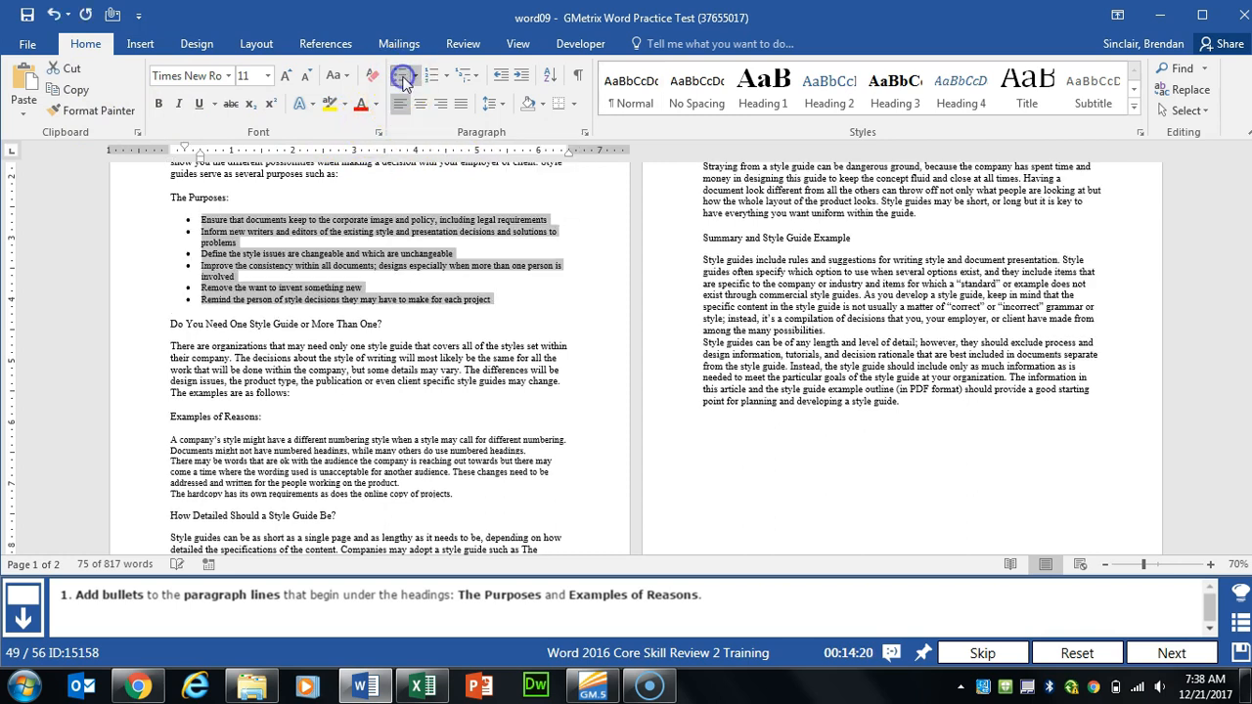
{"action": "left_click", "coordinate": [306, 350]}
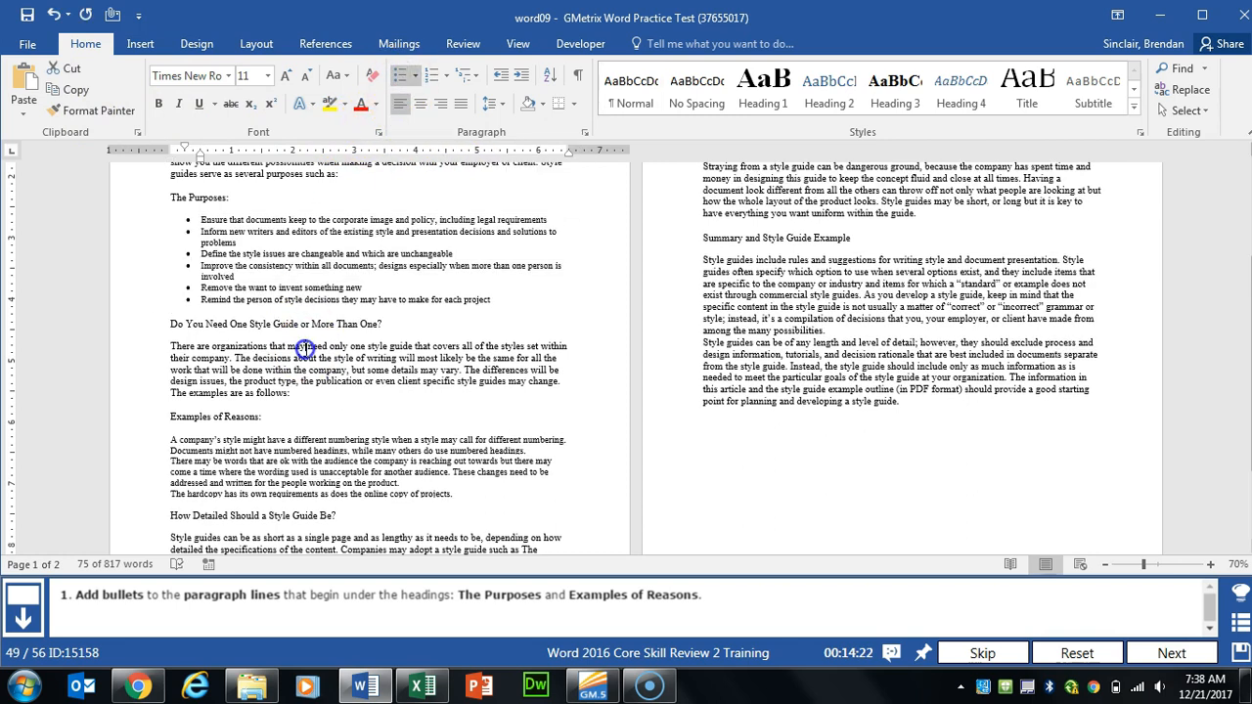
Add bullets to the paragraph lines under "Examples of Reasons" and continue to the next task.
{"action": "scroll", "coordinate": [294, 342], "scroll_direction": "down", "scroll_amount": 3}
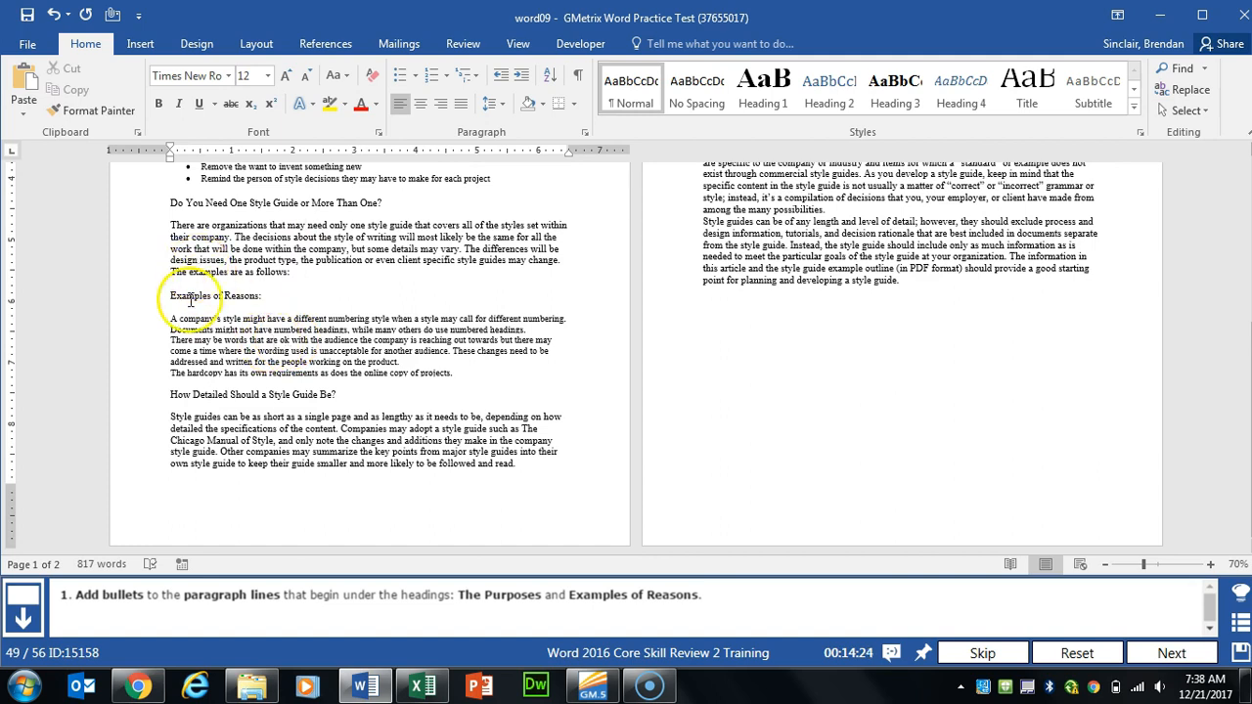
{"action": "left_click_drag", "start_coordinate": [168, 319], "coordinate": [483, 373]}
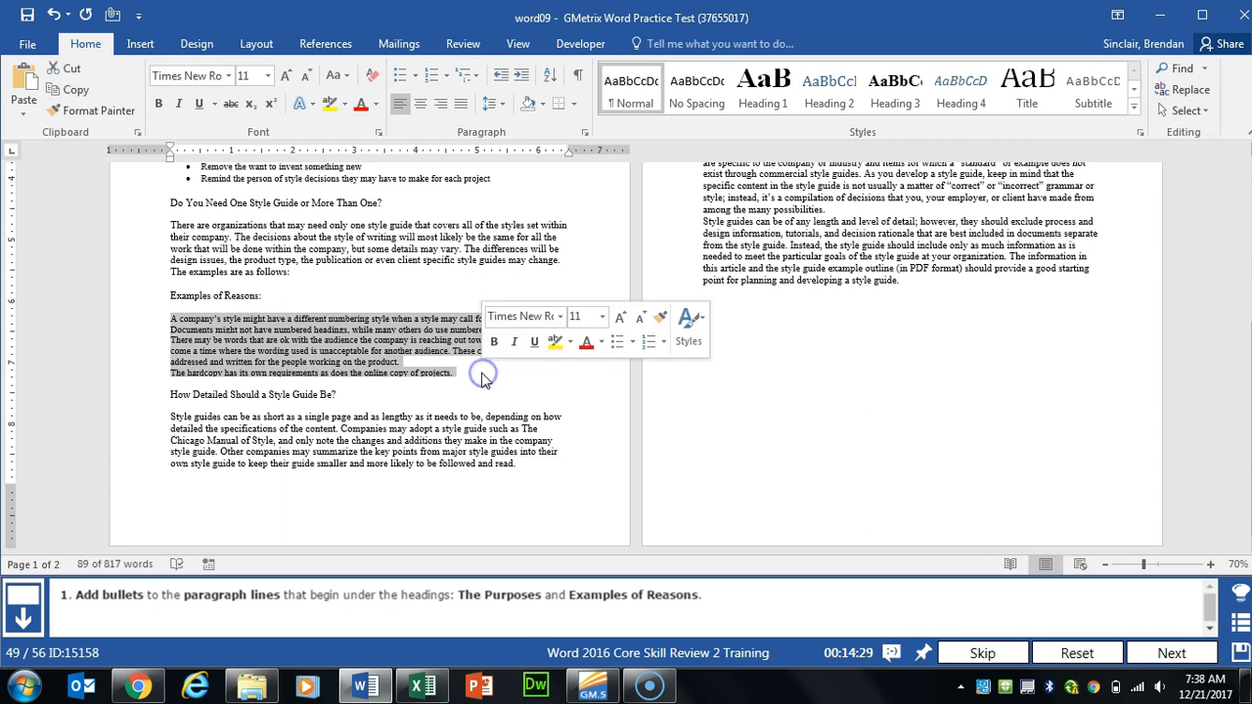
{"action": "left_click", "coordinate": [402, 82]}
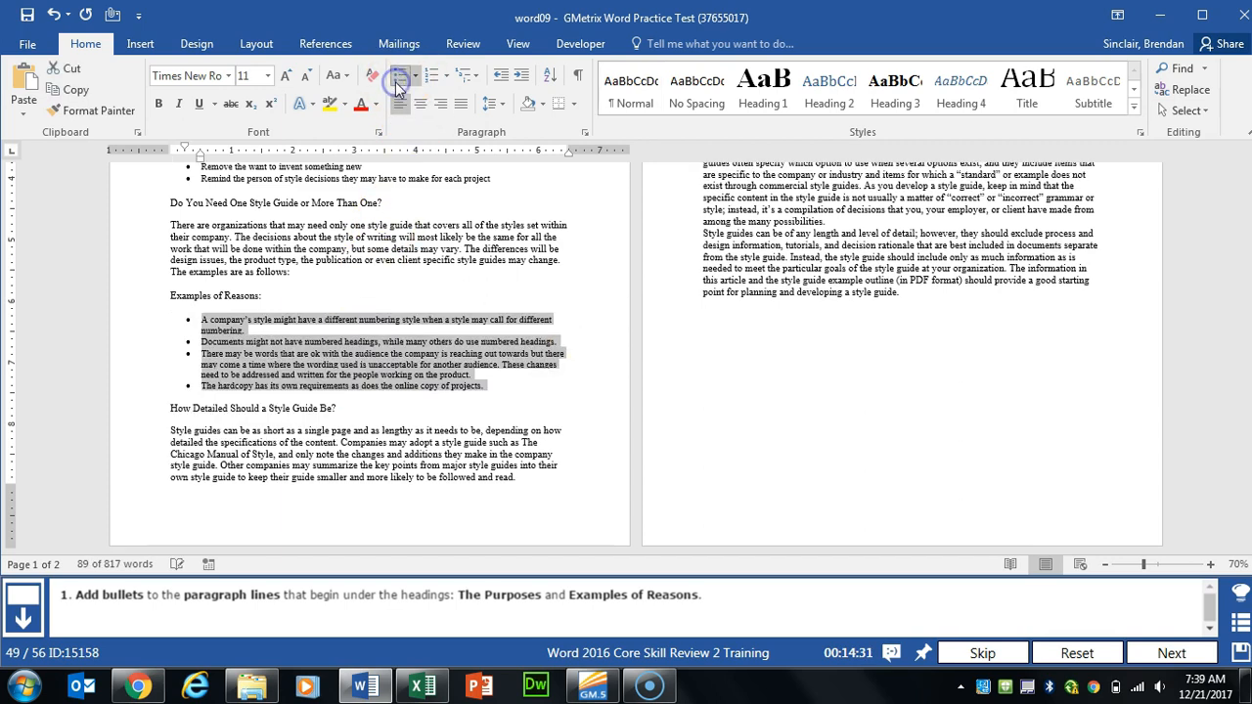
{"action": "left_click", "coordinate": [1171, 653]}
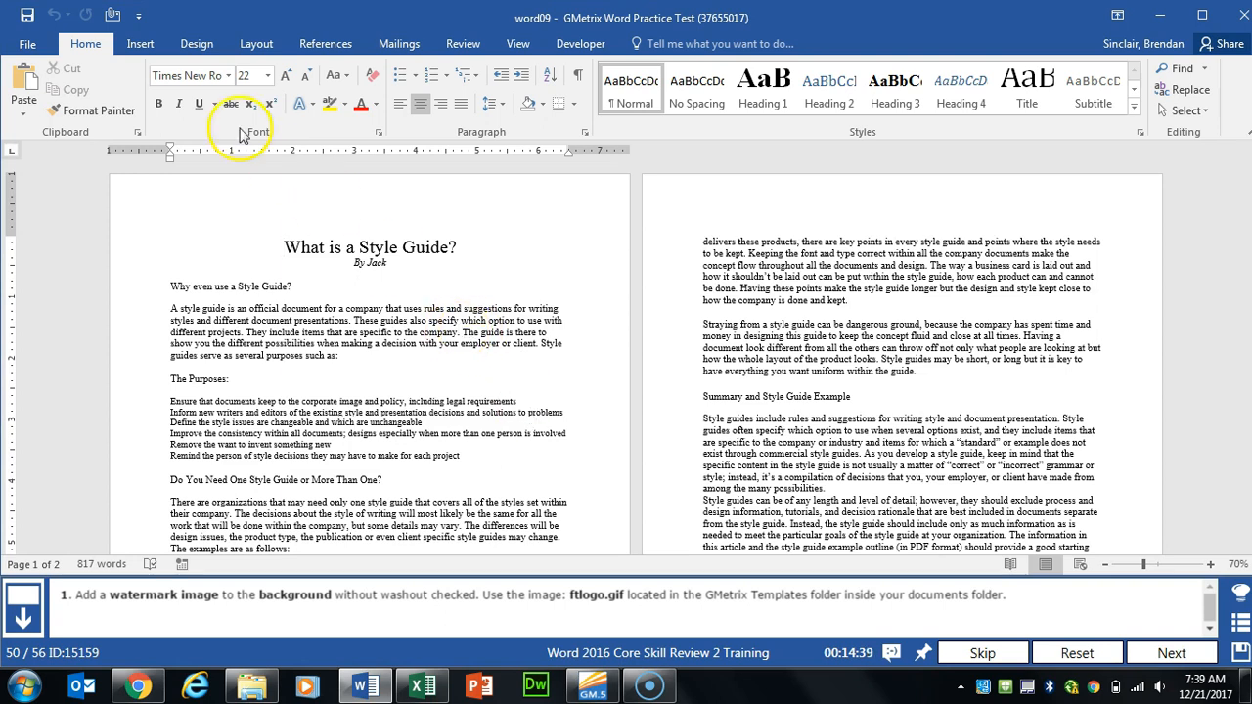
Set up a custom picture watermark using the ftlogo image from the GMetrixTemplates folder in the Documents library.
{"action": "left_click", "coordinate": [205, 45]}
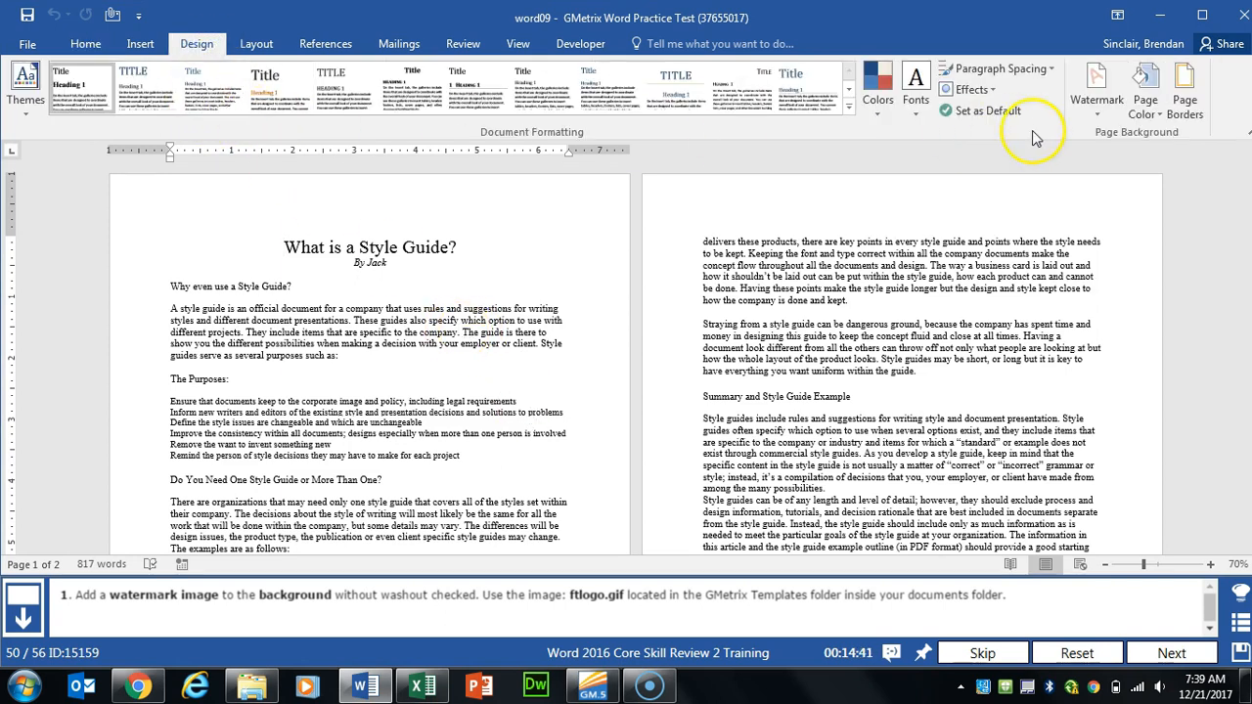
{"action": "left_click", "coordinate": [1107, 113]}
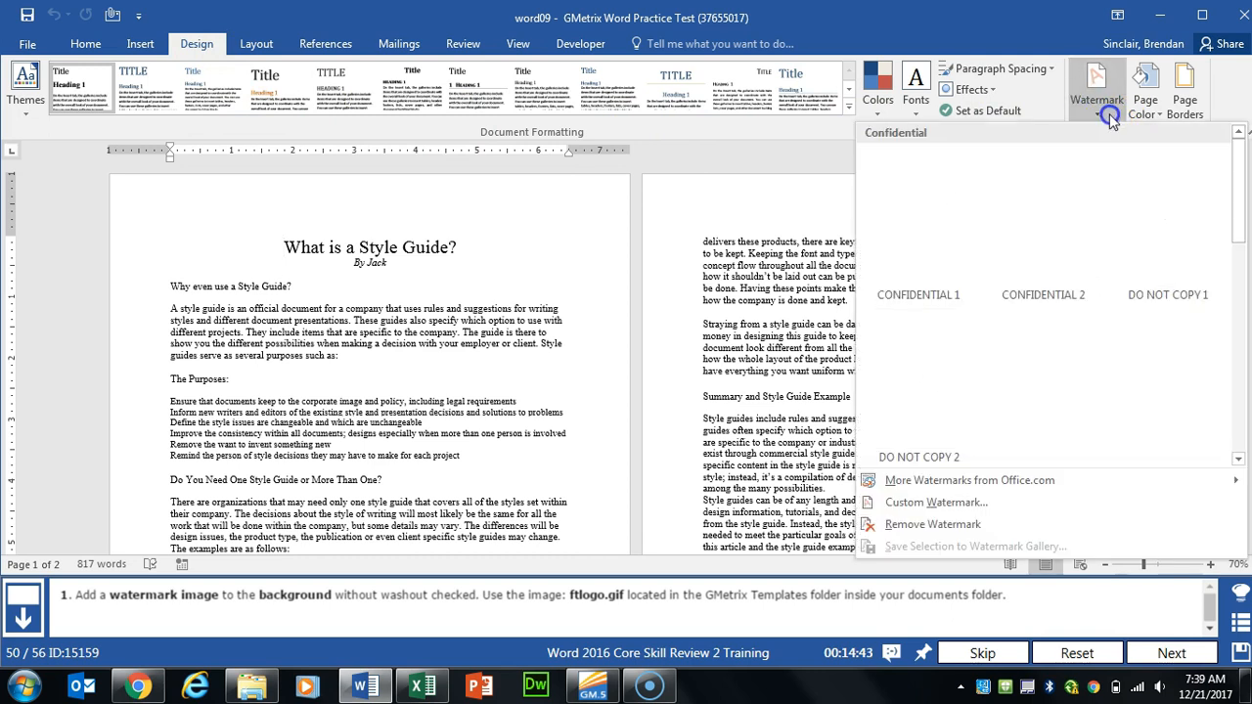
{"action": "left_click", "coordinate": [966, 502]}
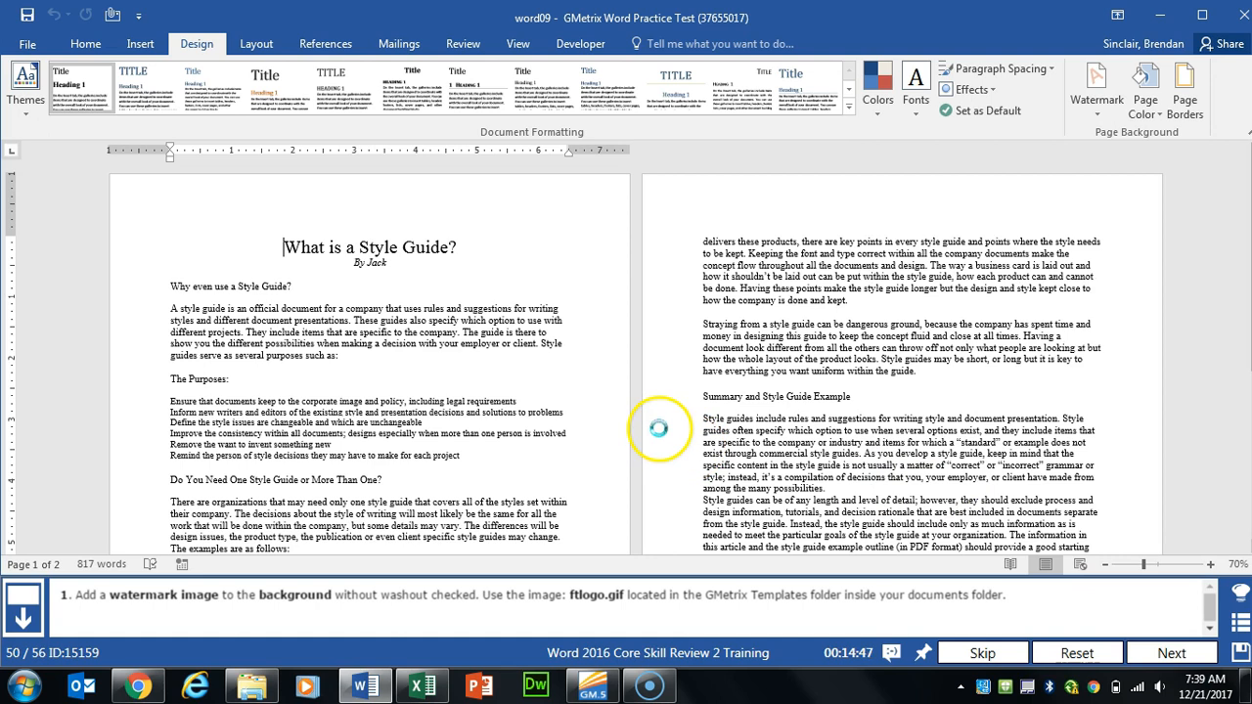
{"action": "left_click", "coordinate": [481, 189]}
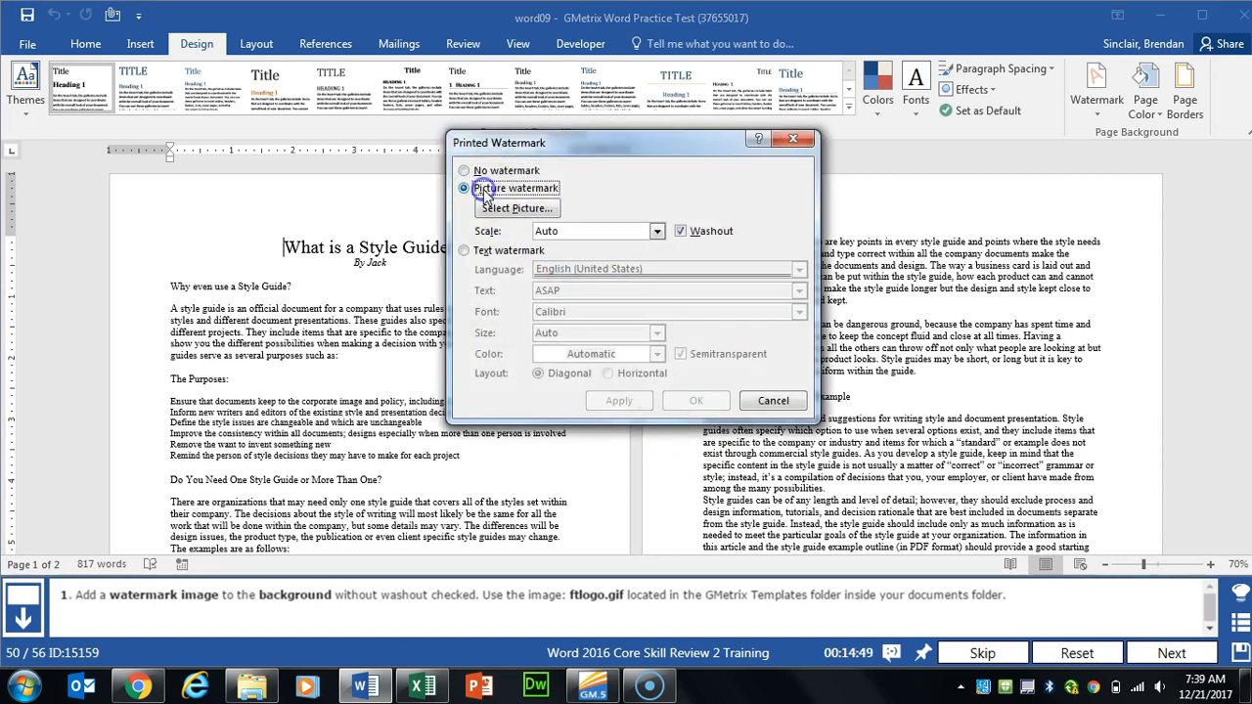
{"action": "left_click", "coordinate": [509, 208]}
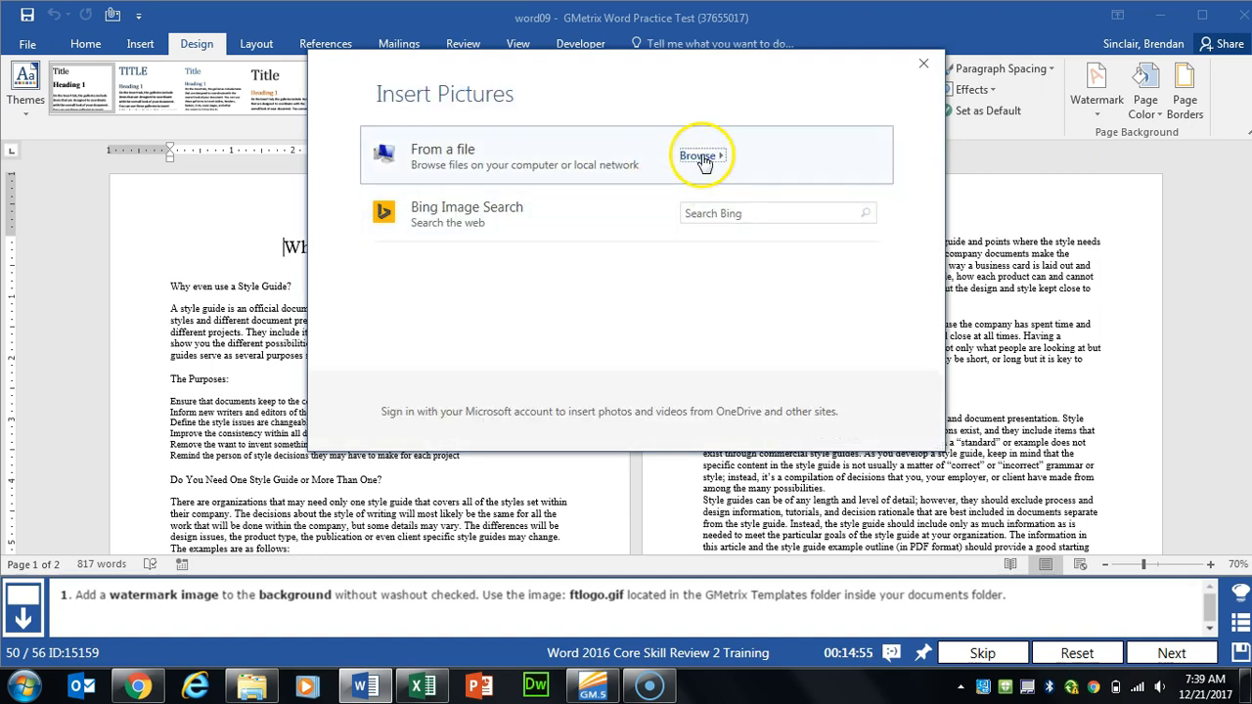
{"action": "left_click", "coordinate": [696, 159]}
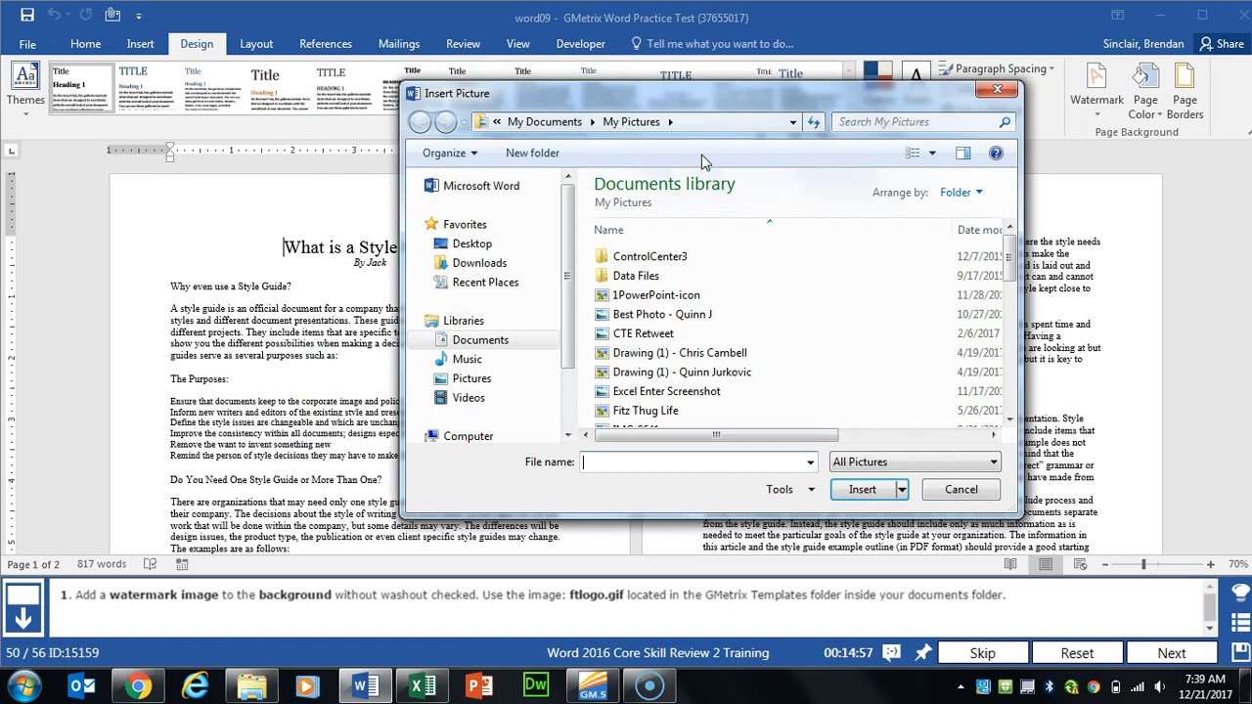
{"action": "left_click", "coordinate": [481, 340]}
{"action": "double_click", "coordinate": [653, 334]}
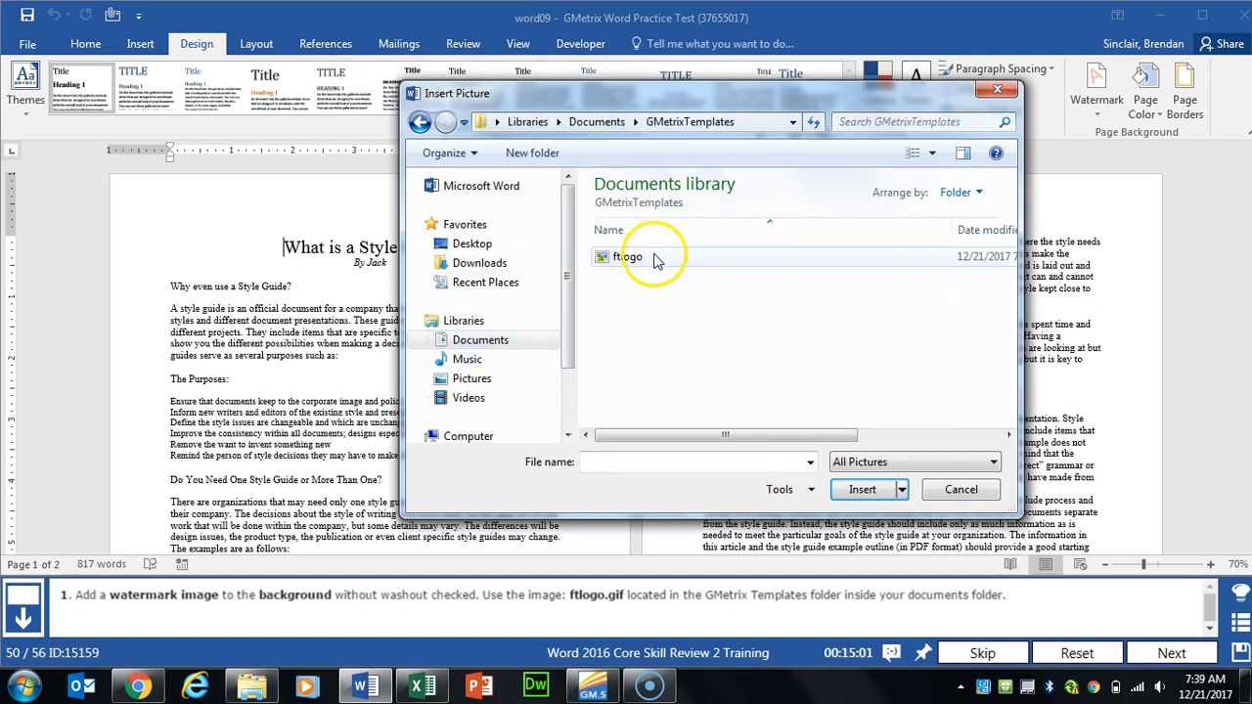
{"action": "double_click", "coordinate": [654, 257]}
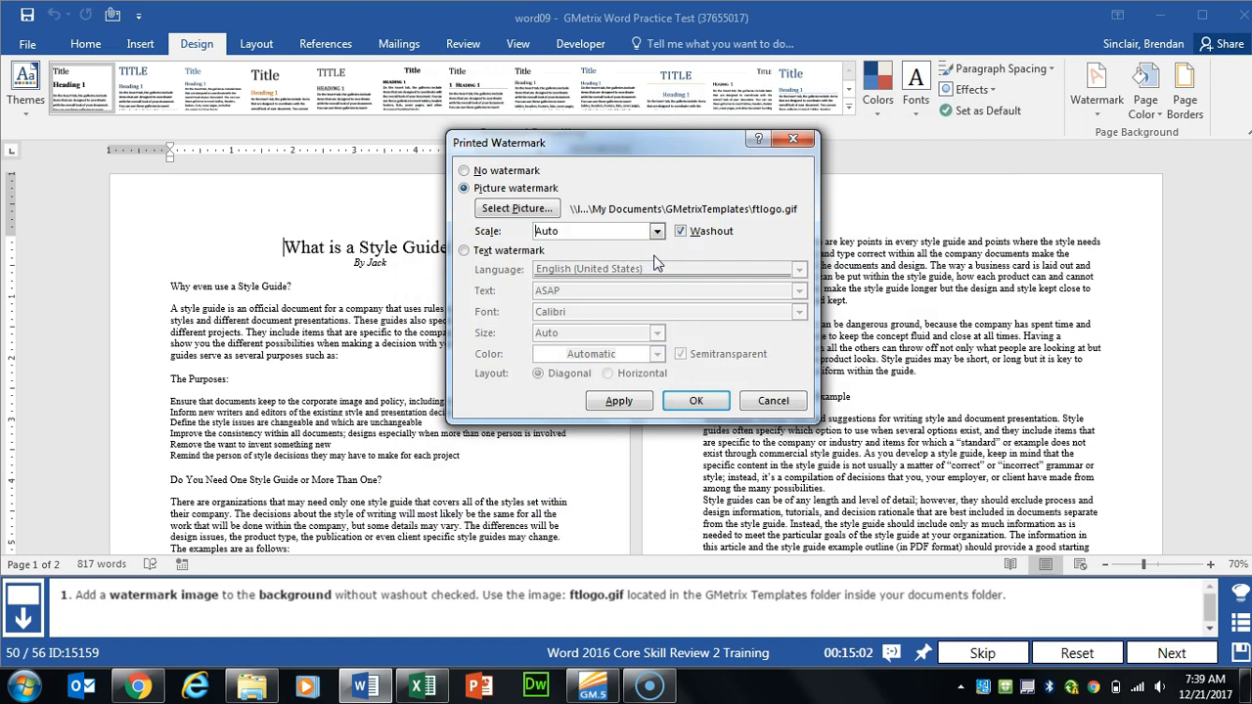
Turn off Washout for the picture watermark, apply it, close the watermark settings and continue to the next task.
{"action": "left_click", "coordinate": [708, 235]}
{"action": "left_click", "coordinate": [708, 235]}
{"action": "left_click", "coordinate": [618, 400]}
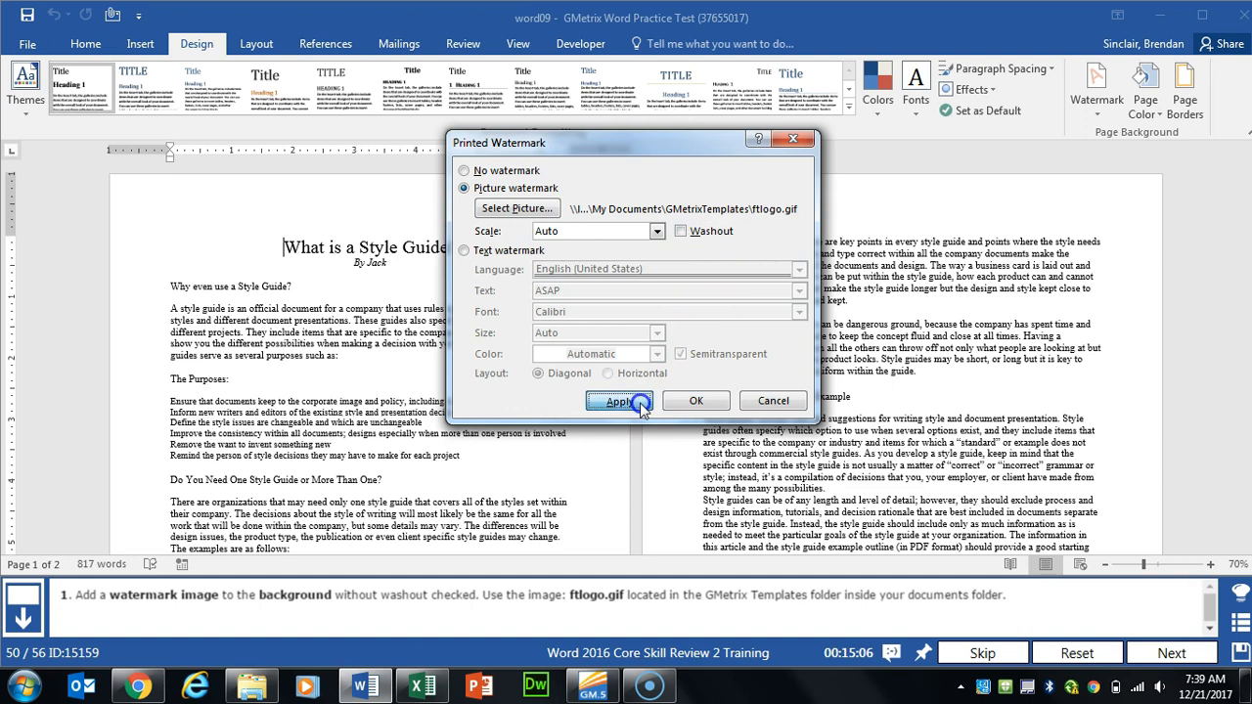
{"action": "left_click", "coordinate": [772, 408]}
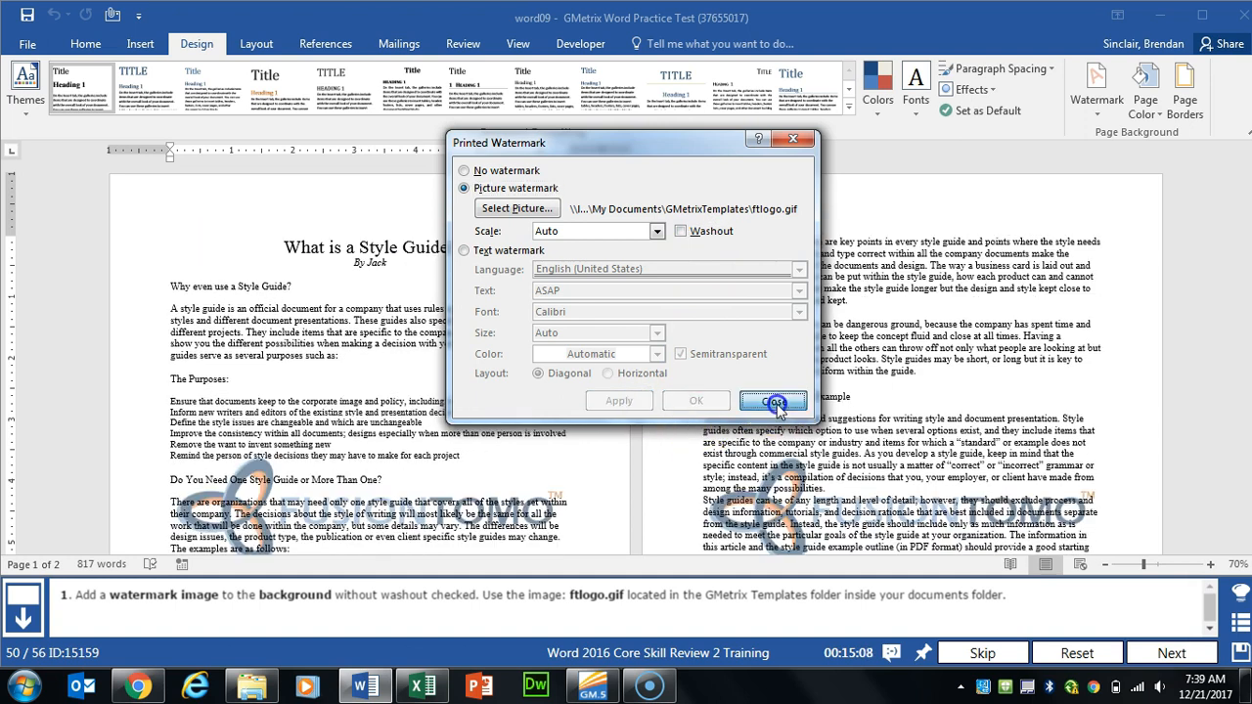
{"action": "left_click", "coordinate": [1179, 658]}
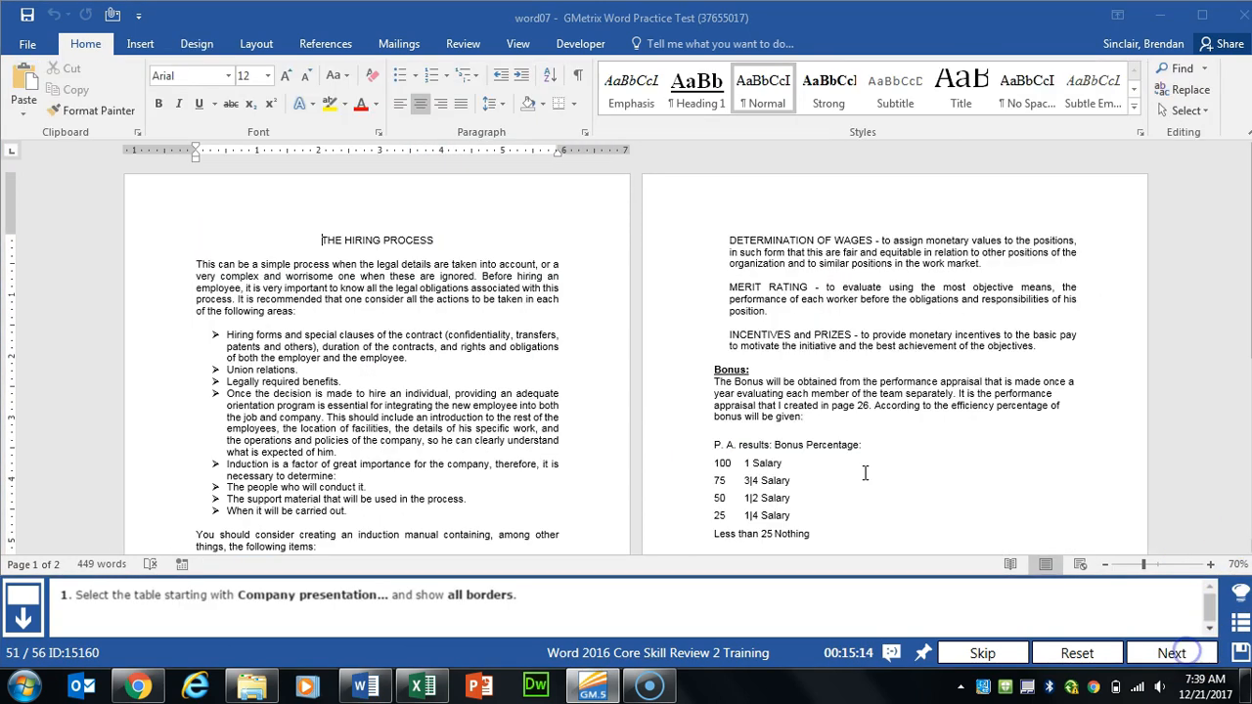
Apply all borders to the table starting with "Company presentation" and continue to the next task.
{"action": "scroll", "coordinate": [545, 383], "scroll_direction": "down", "scroll_amount": 5}
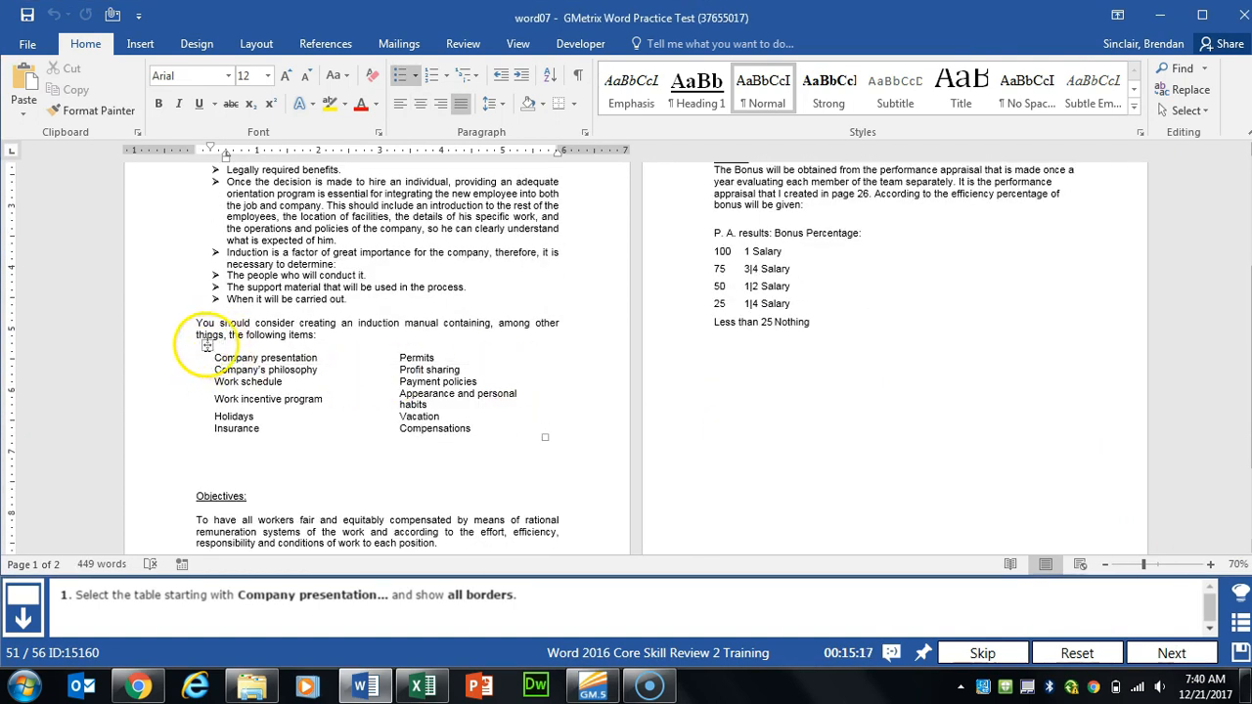
{"action": "left_click", "coordinate": [208, 348]}
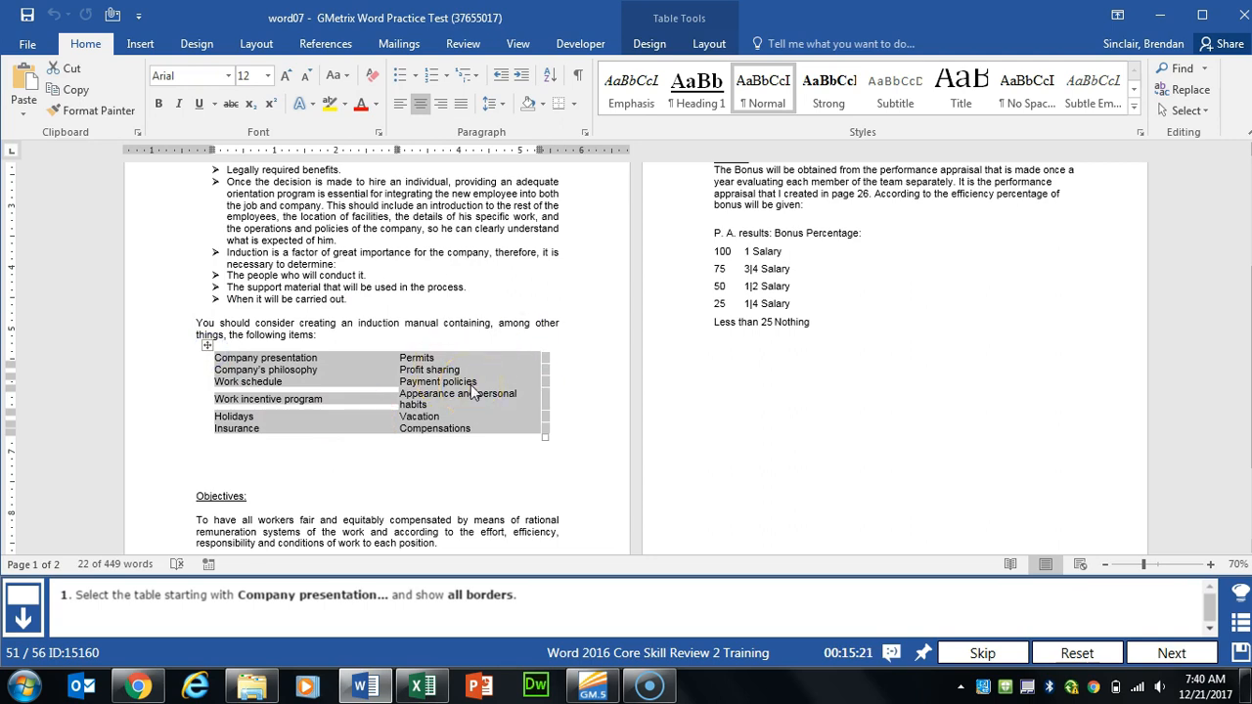
{"action": "left_click", "coordinate": [710, 44]}
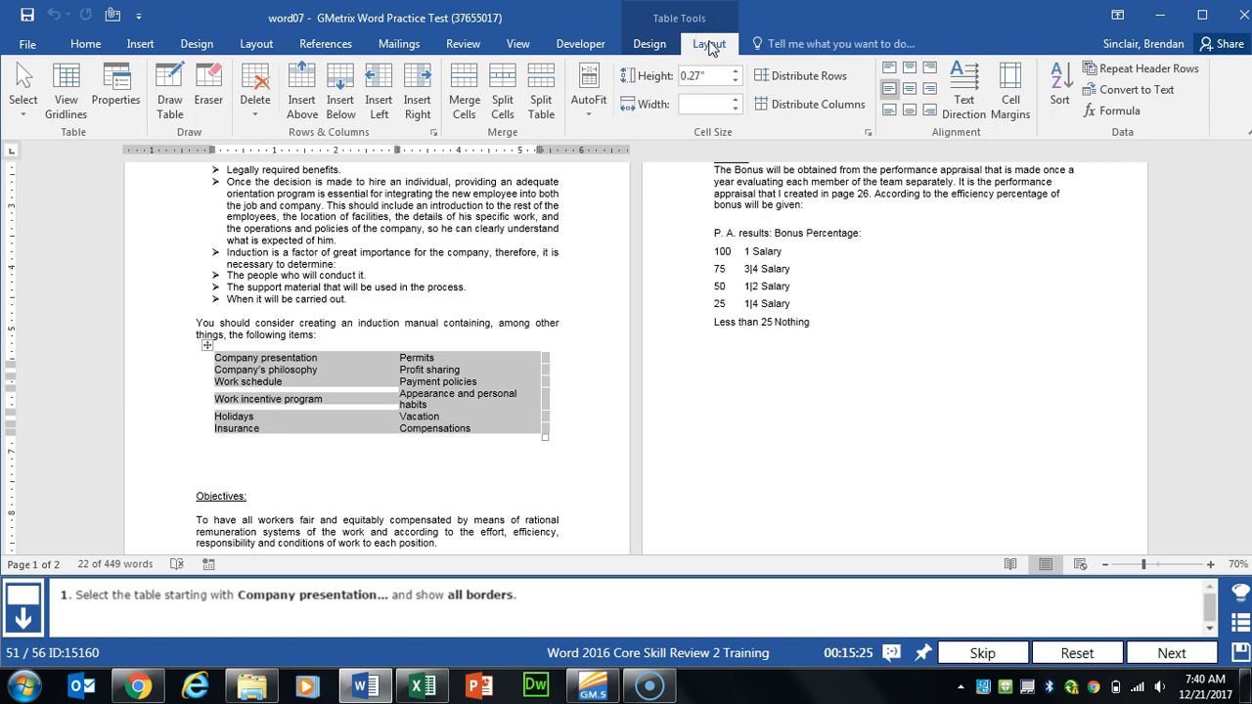
{"action": "left_click", "coordinate": [649, 44]}
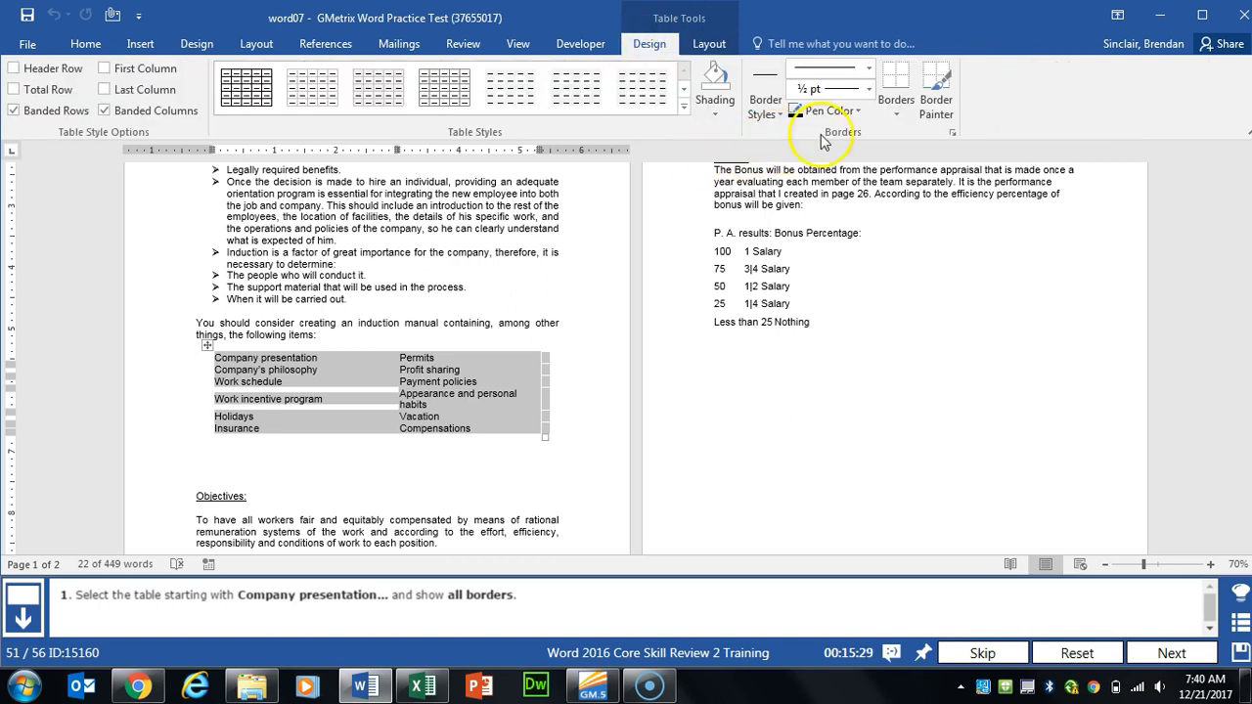
{"action": "left_click", "coordinate": [896, 113]}
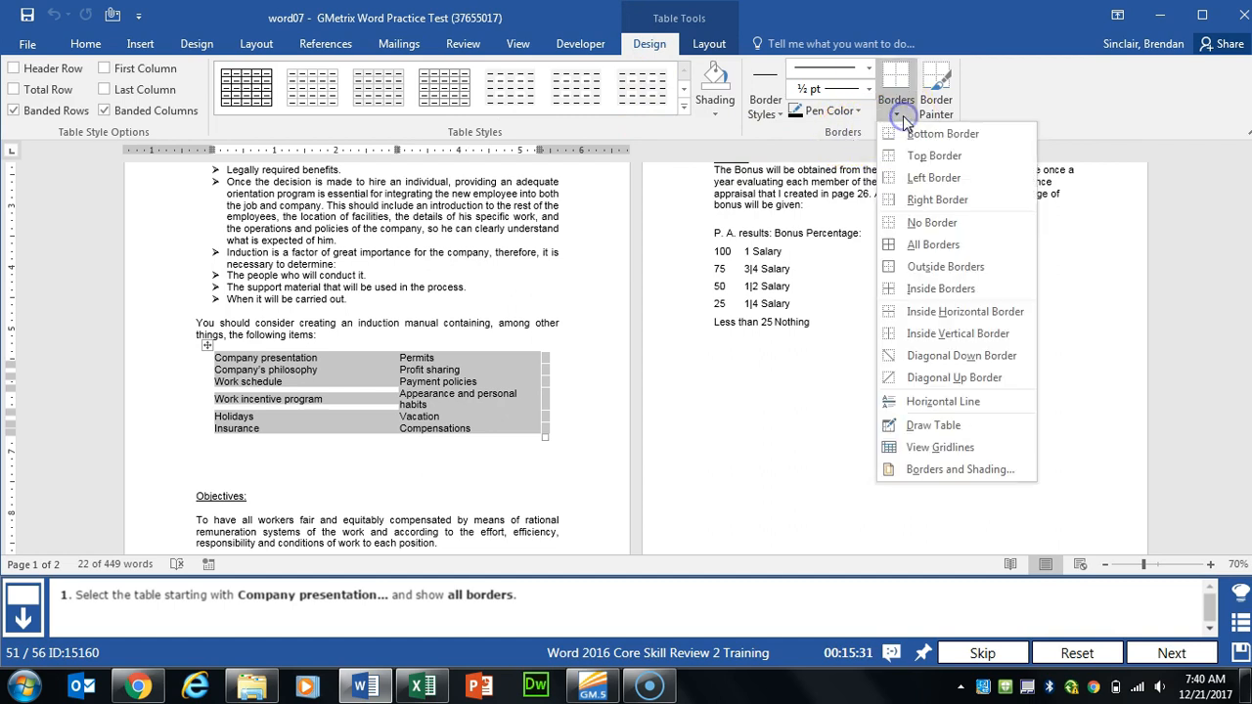
{"action": "left_click", "coordinate": [934, 245]}
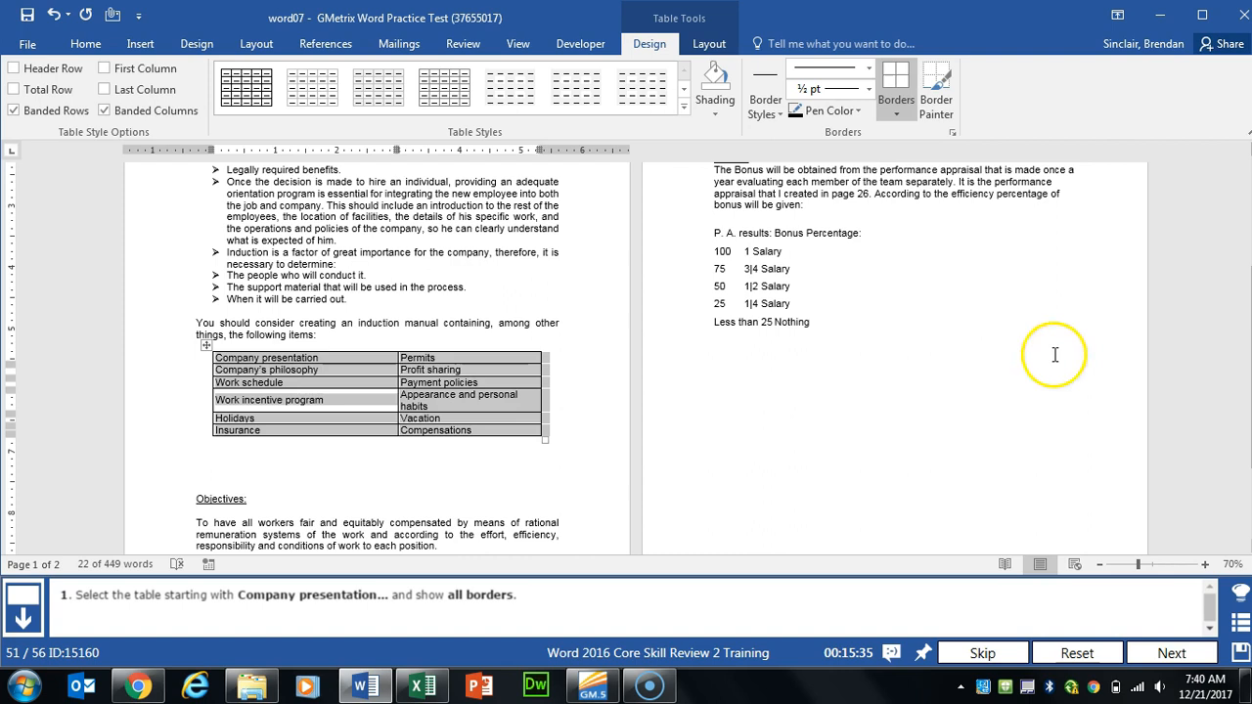
{"action": "left_click", "coordinate": [1141, 652]}
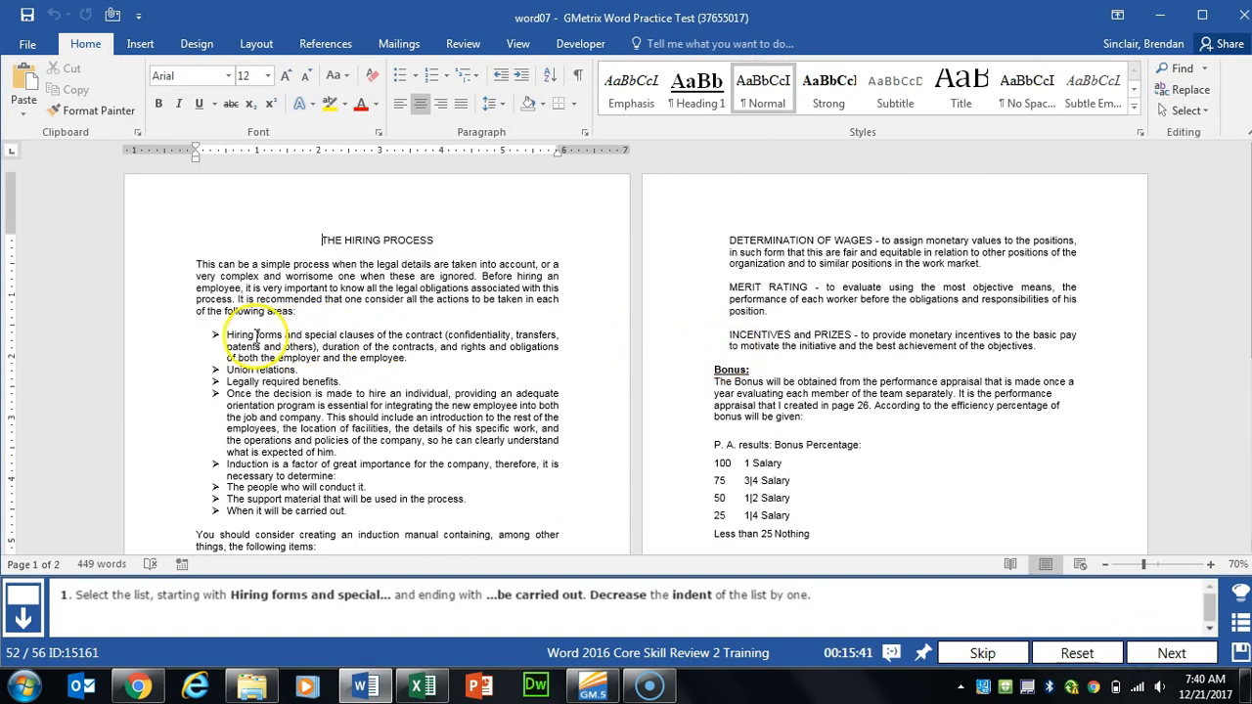
Decrease the indent of the bulleted list from "Hiring forms and special" to "be carried out" by one level and continue to the next task.
{"action": "left_click_drag", "start_coordinate": [227, 335], "coordinate": [355, 513]}
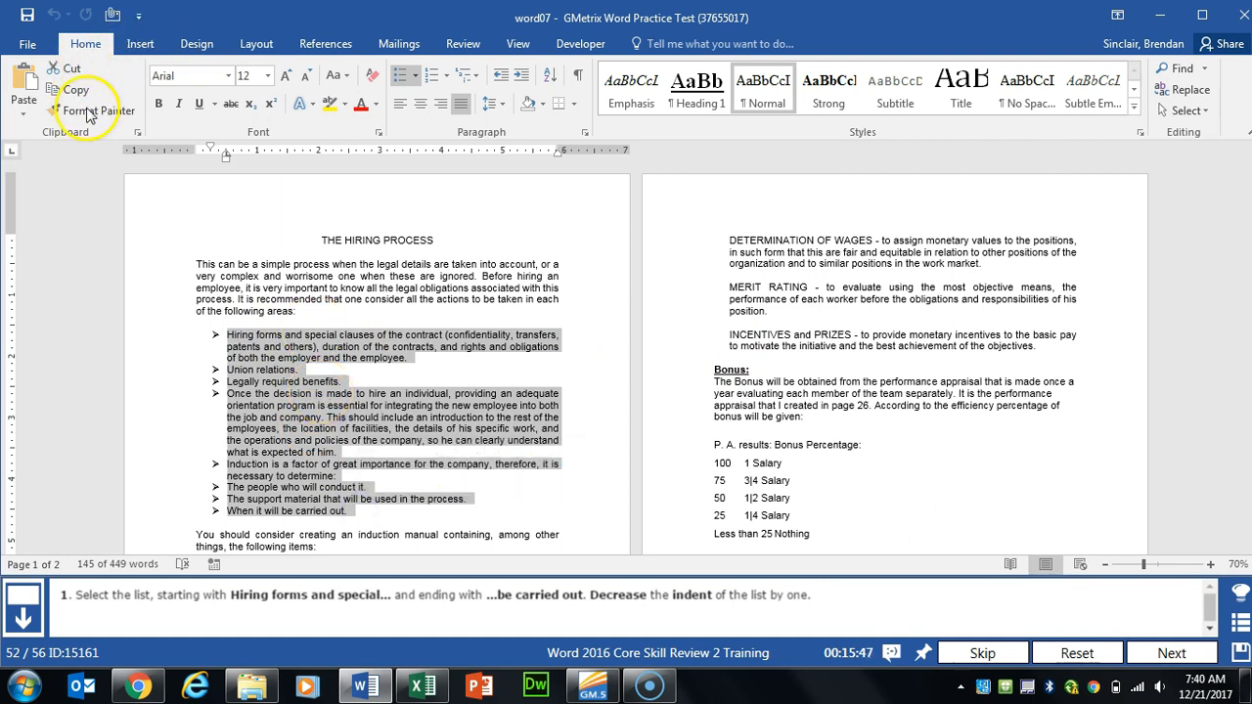
{"action": "left_click", "coordinate": [503, 78]}
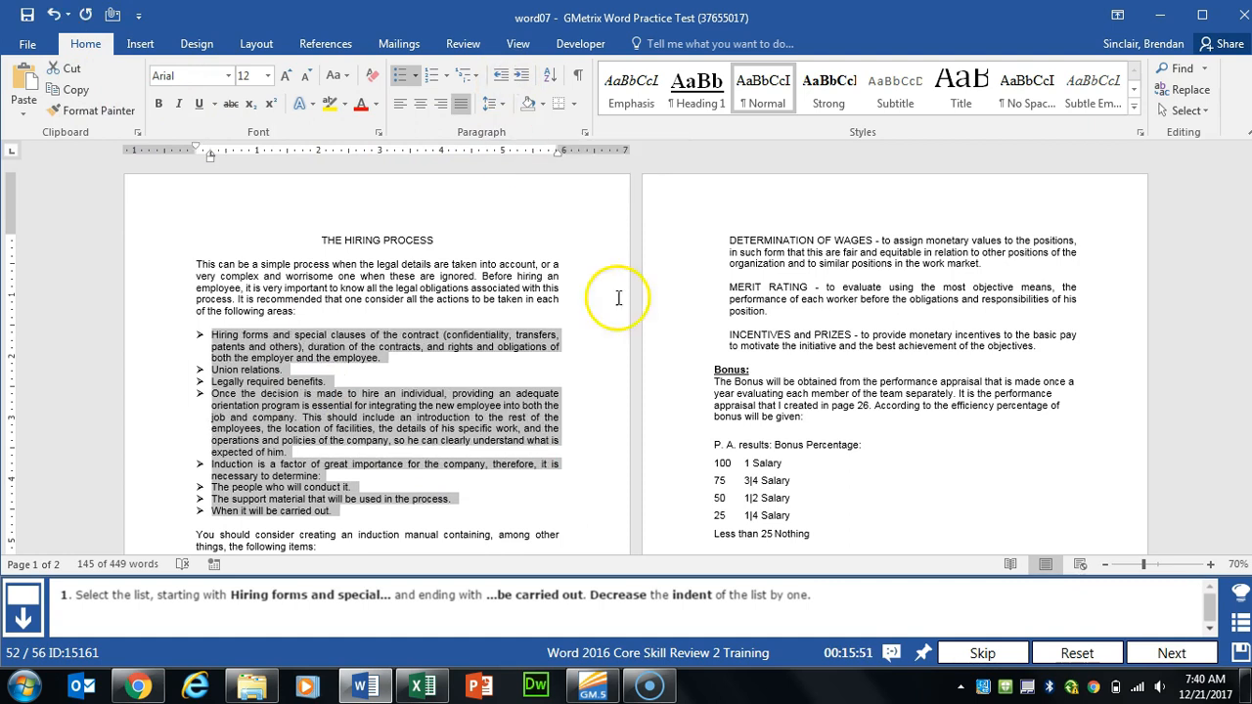
{"action": "left_click", "coordinate": [1172, 653]}
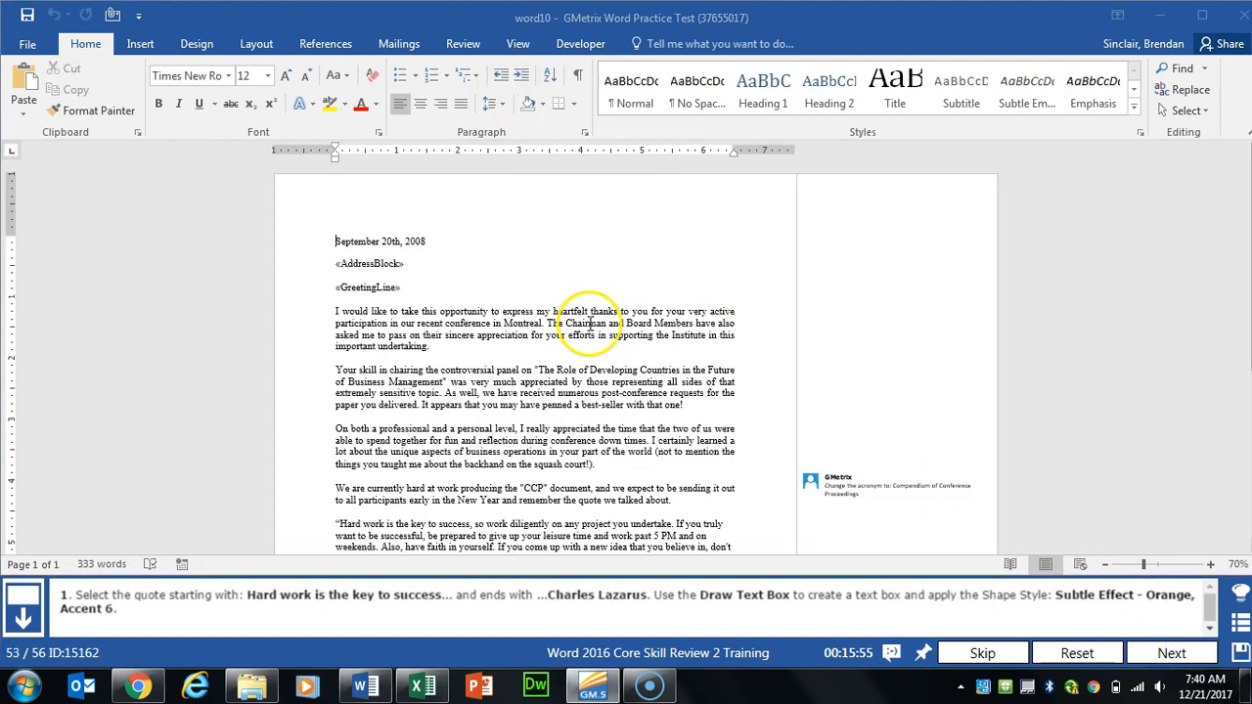
Enclose the letter's quote starting with "Hard work is the key to success" in a text box using Draw Text Box.
{"action": "scroll", "coordinate": [433, 364], "scroll_direction": "down", "scroll_amount": 5}
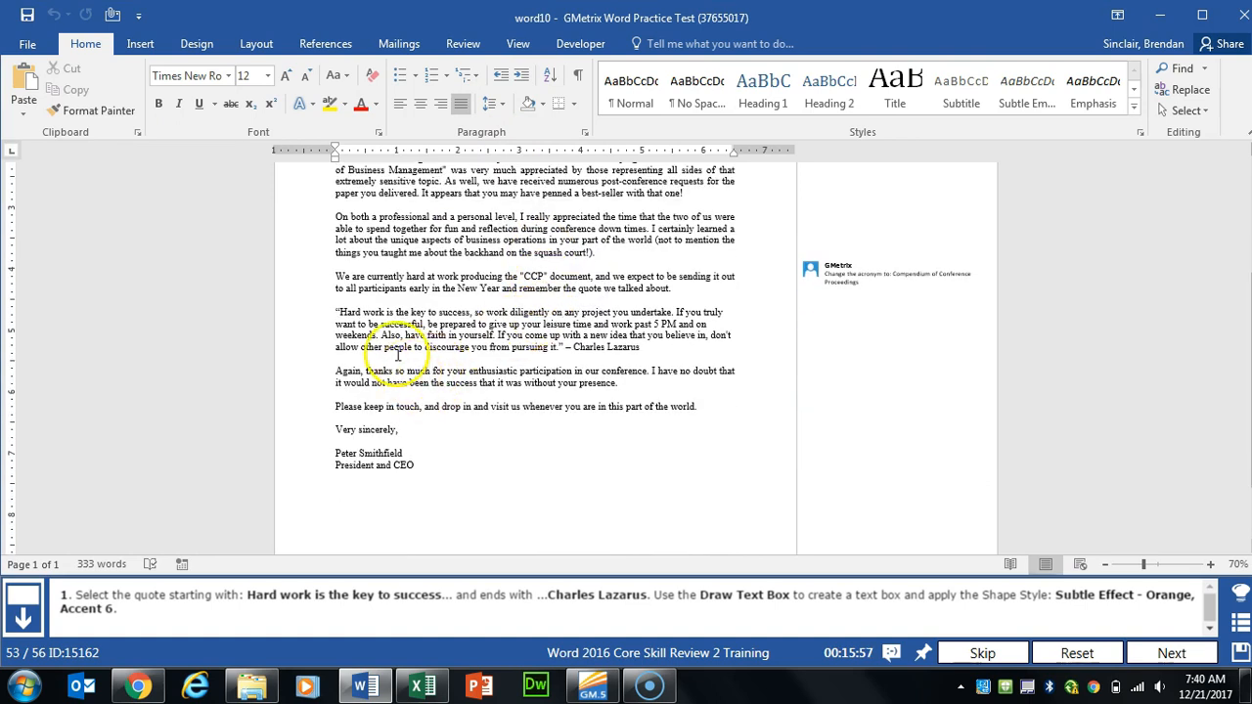
{"action": "left_click_drag", "start_coordinate": [337, 312], "coordinate": [653, 347]}
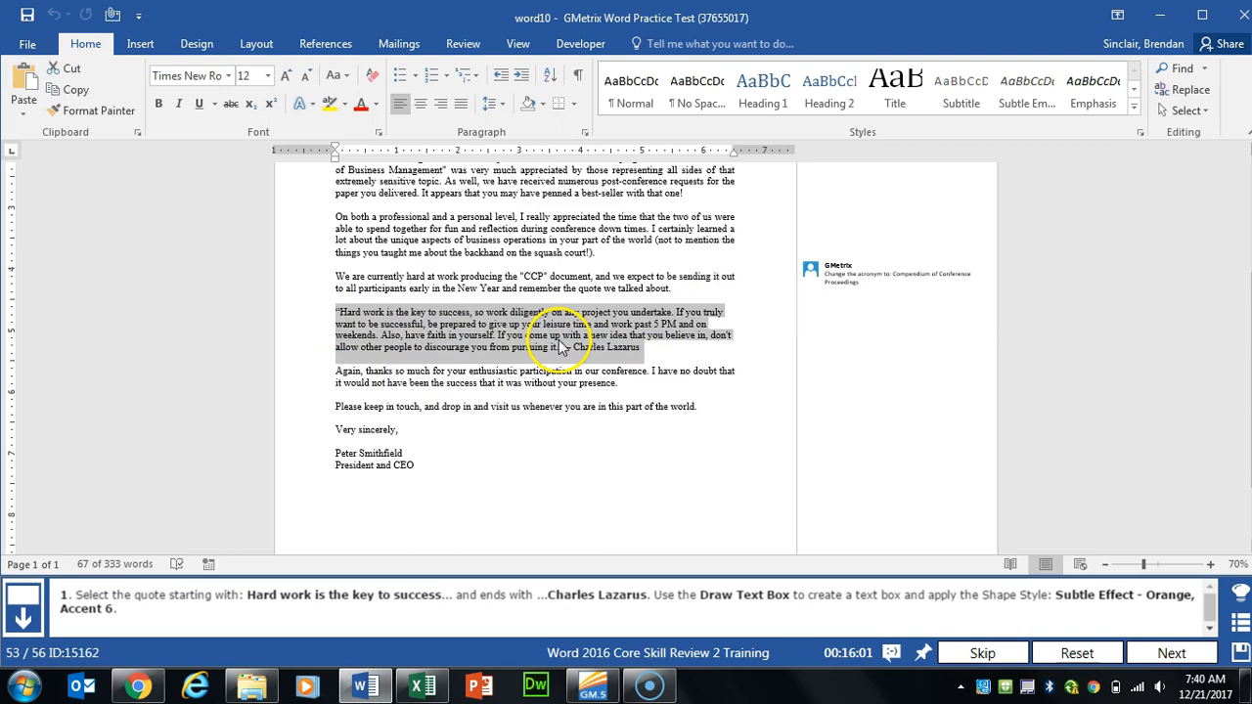
{"action": "left_click", "coordinate": [143, 44]}
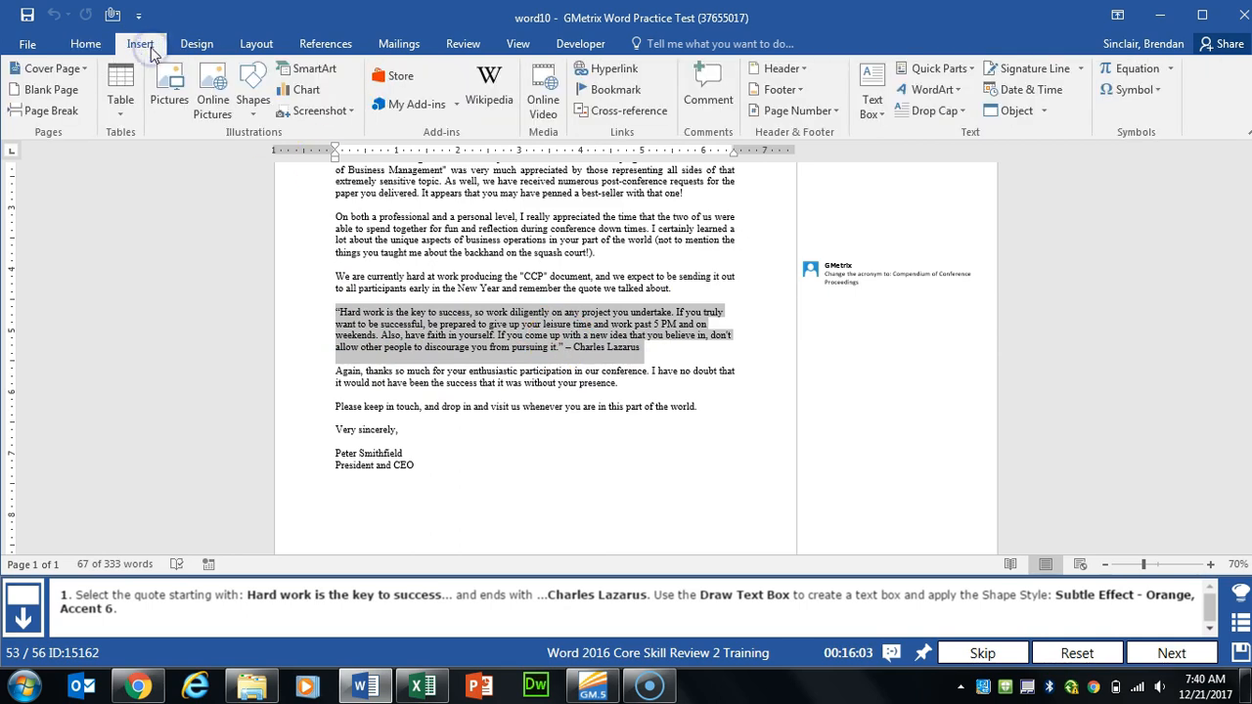
{"action": "left_click", "coordinate": [888, 116]}
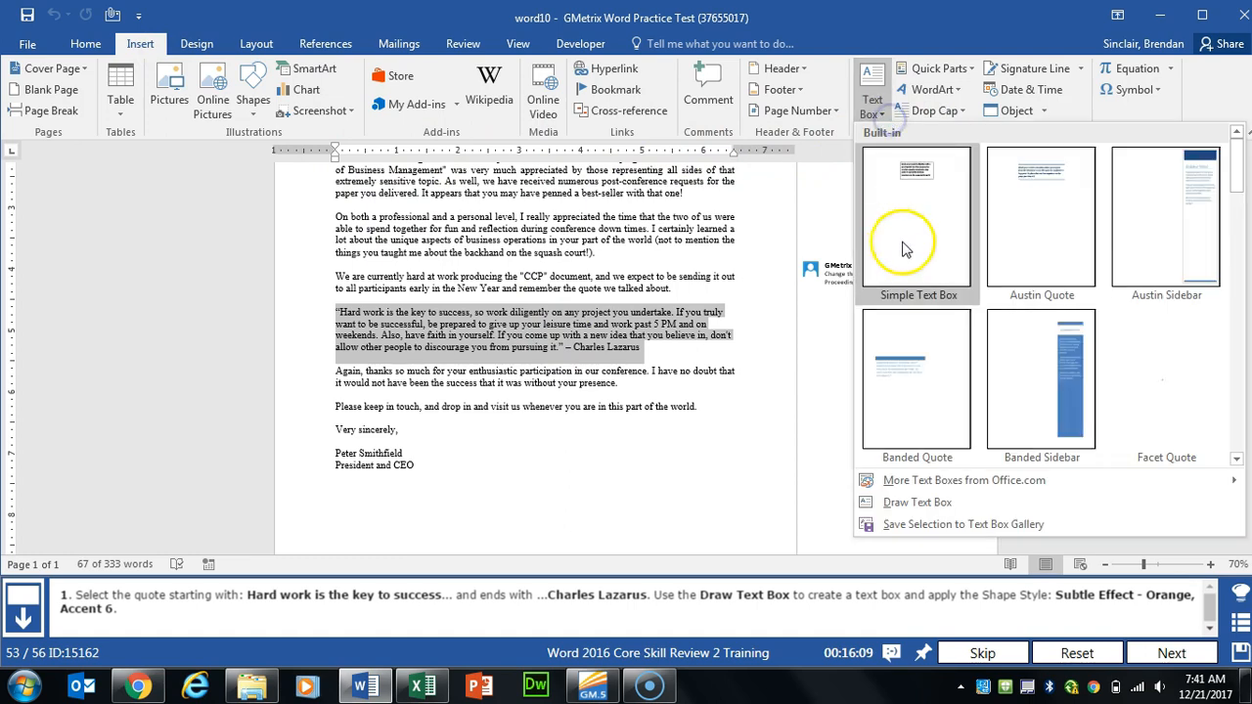
{"action": "left_click", "coordinate": [920, 503]}
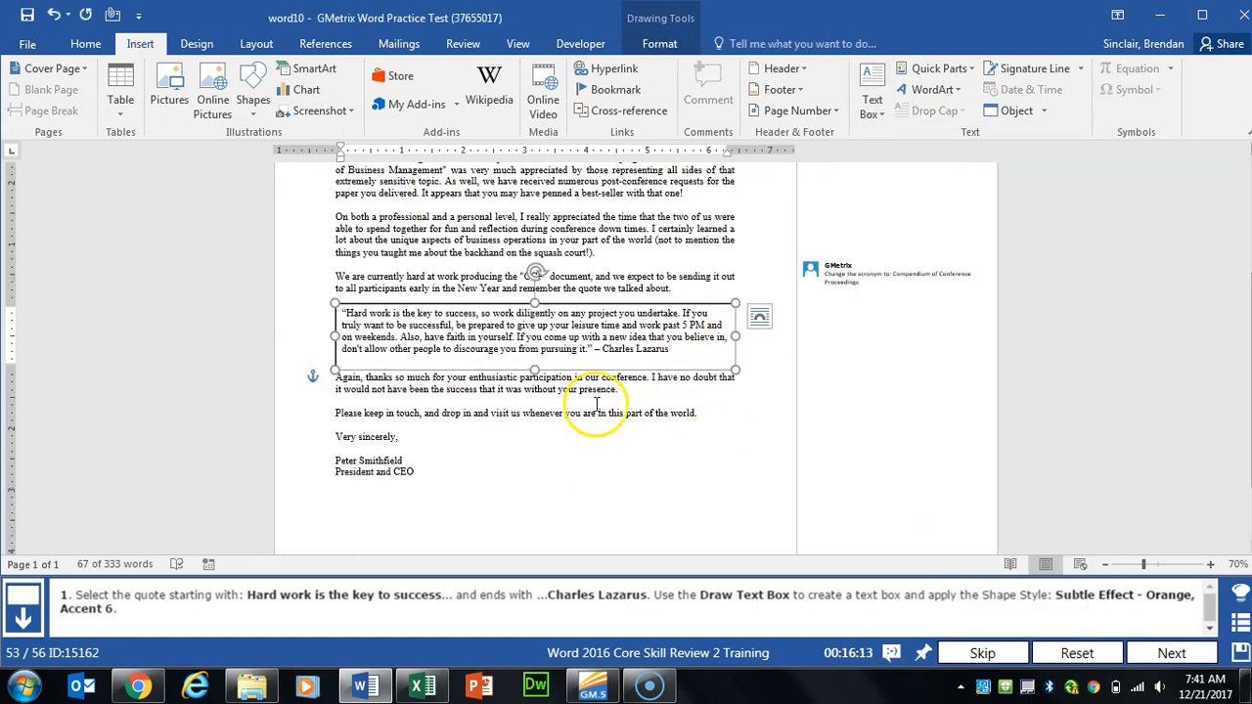
{"action": "left_click", "coordinate": [631, 358]}
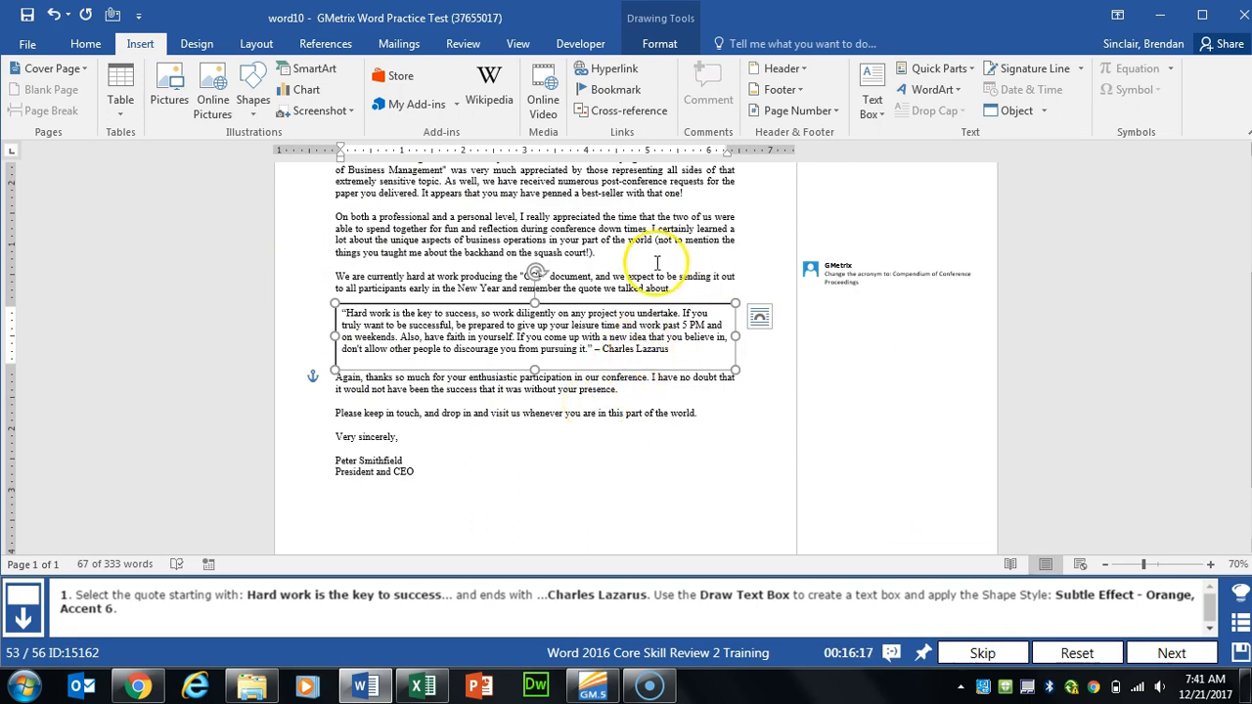
Apply the Subtle Effect - Orange, Accent 6 shape style to the quote's text box and continue to the next task.
{"action": "left_click", "coordinate": [669, 49]}
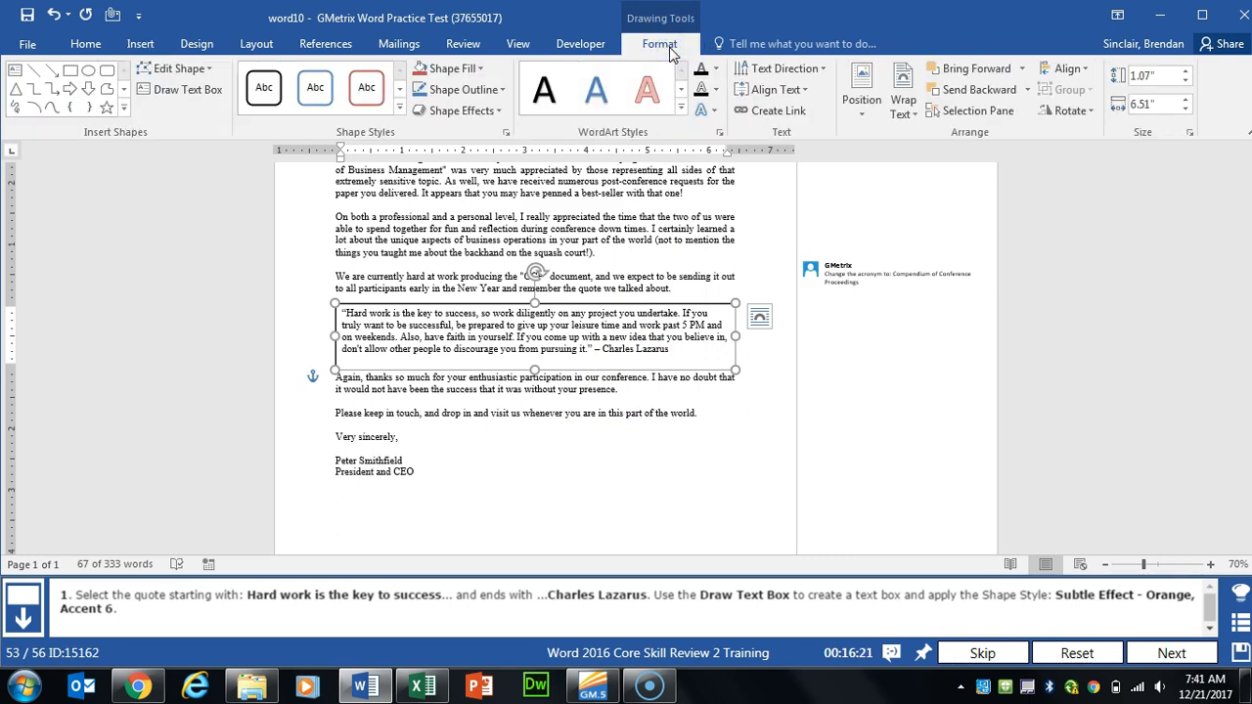
{"action": "left_click", "coordinate": [399, 107]}
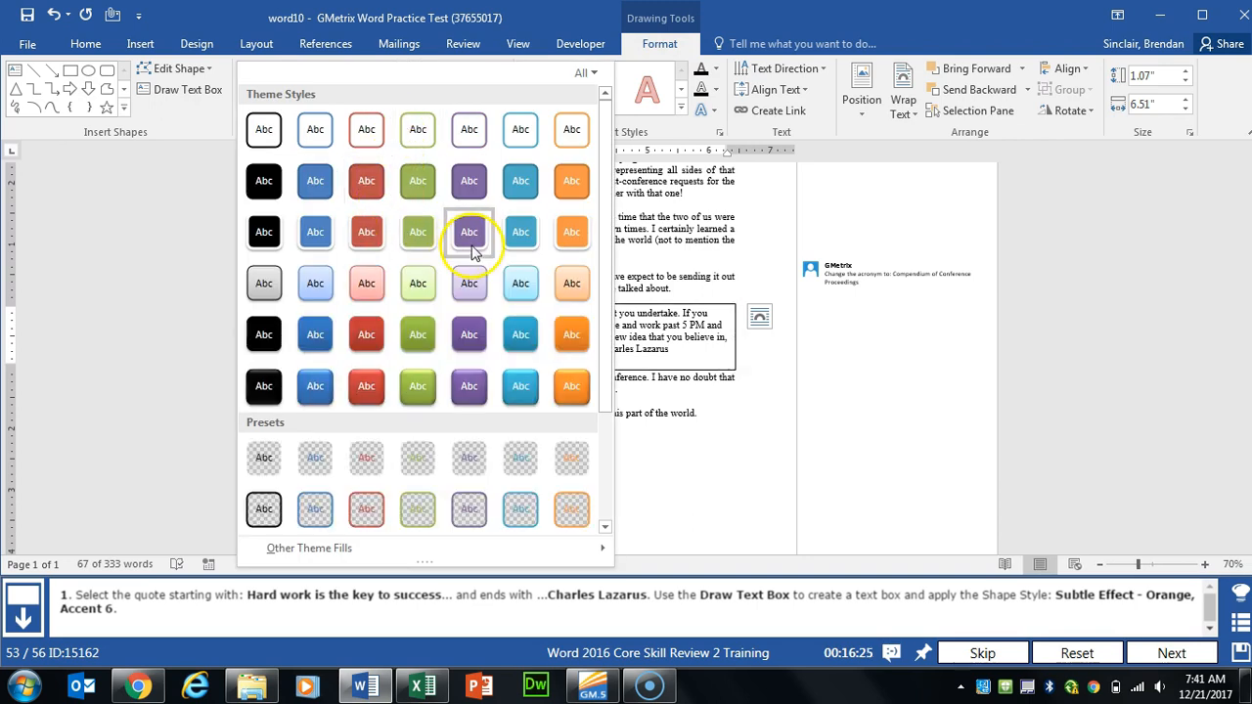
{"action": "left_click", "coordinate": [581, 280]}
{"action": "left_click", "coordinate": [892, 447]}
{"action": "left_click", "coordinate": [1160, 653]}
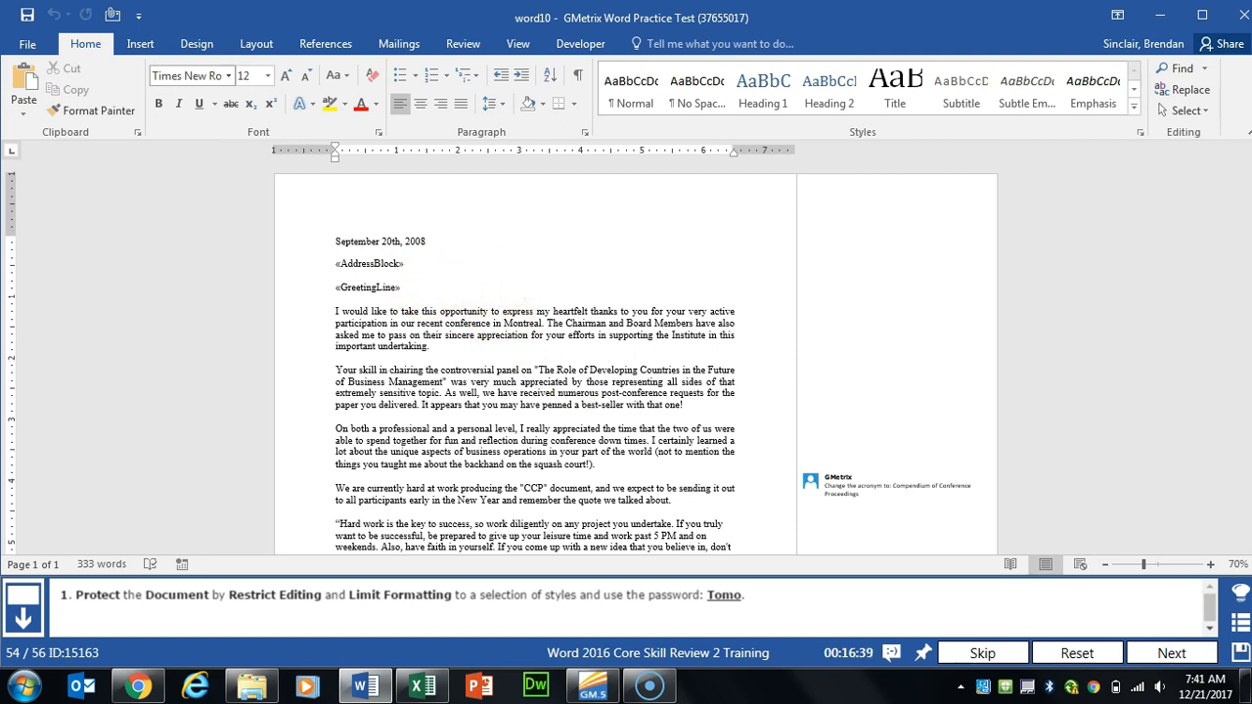
Open the Restrict Editing settings for the document and limit formatting to a selection of styles.
{"action": "left_click", "coordinate": [25, 47]}
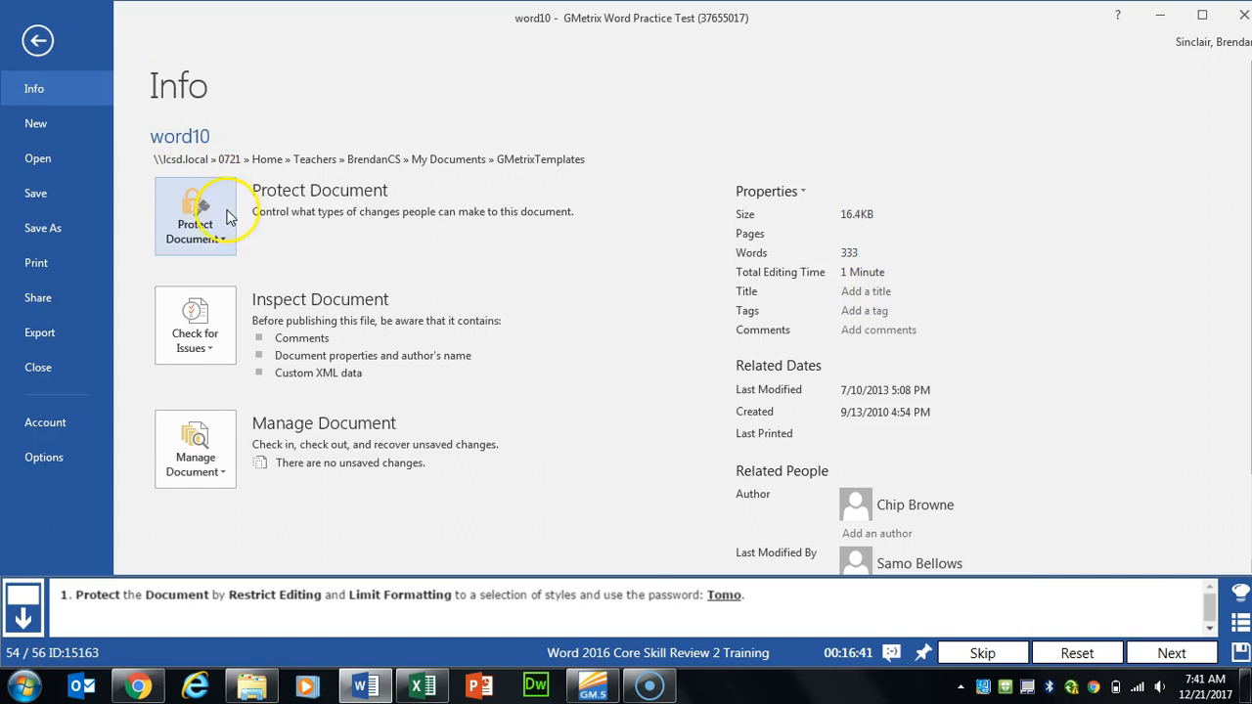
{"action": "left_click", "coordinate": [222, 246]}
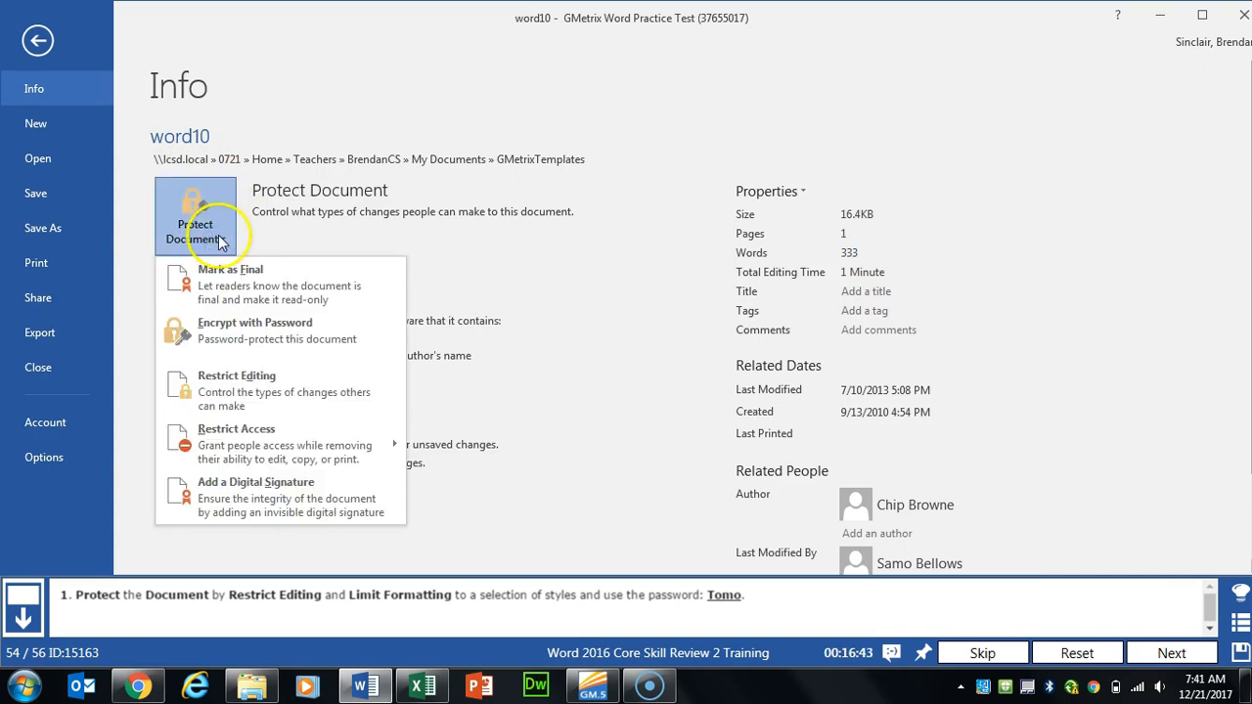
{"action": "left_click", "coordinate": [263, 401]}
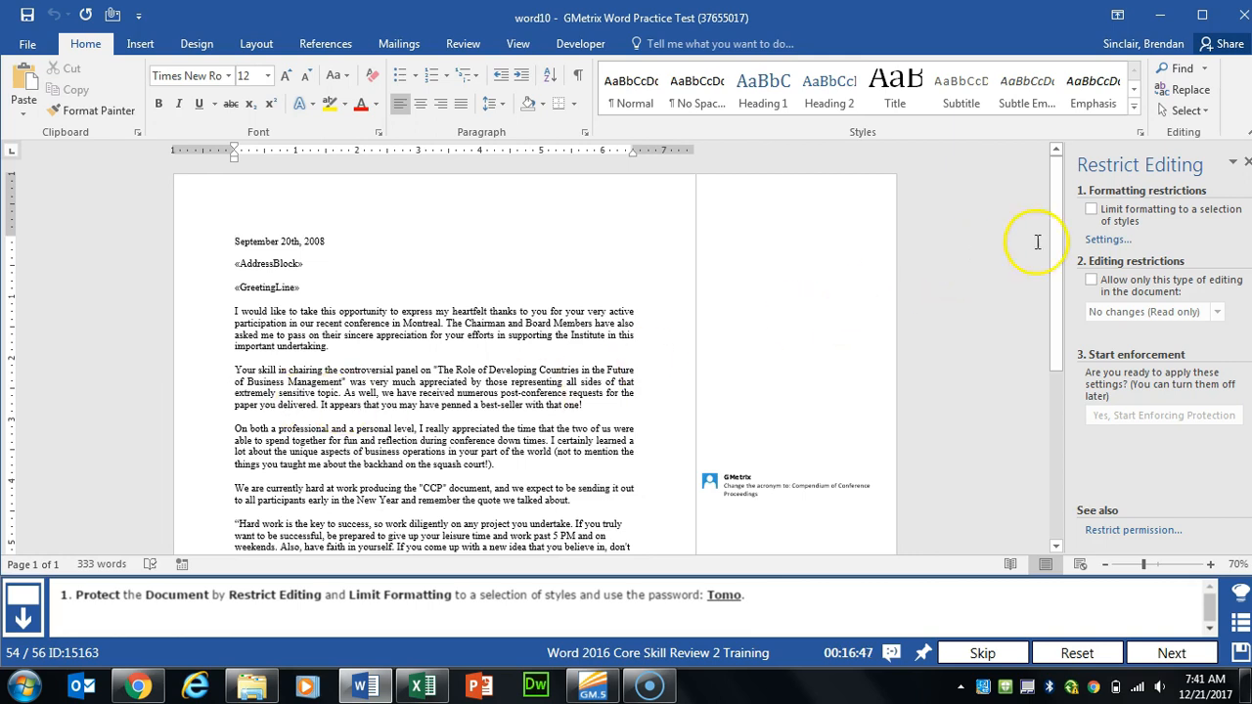
{"action": "left_click", "coordinate": [1092, 211]}
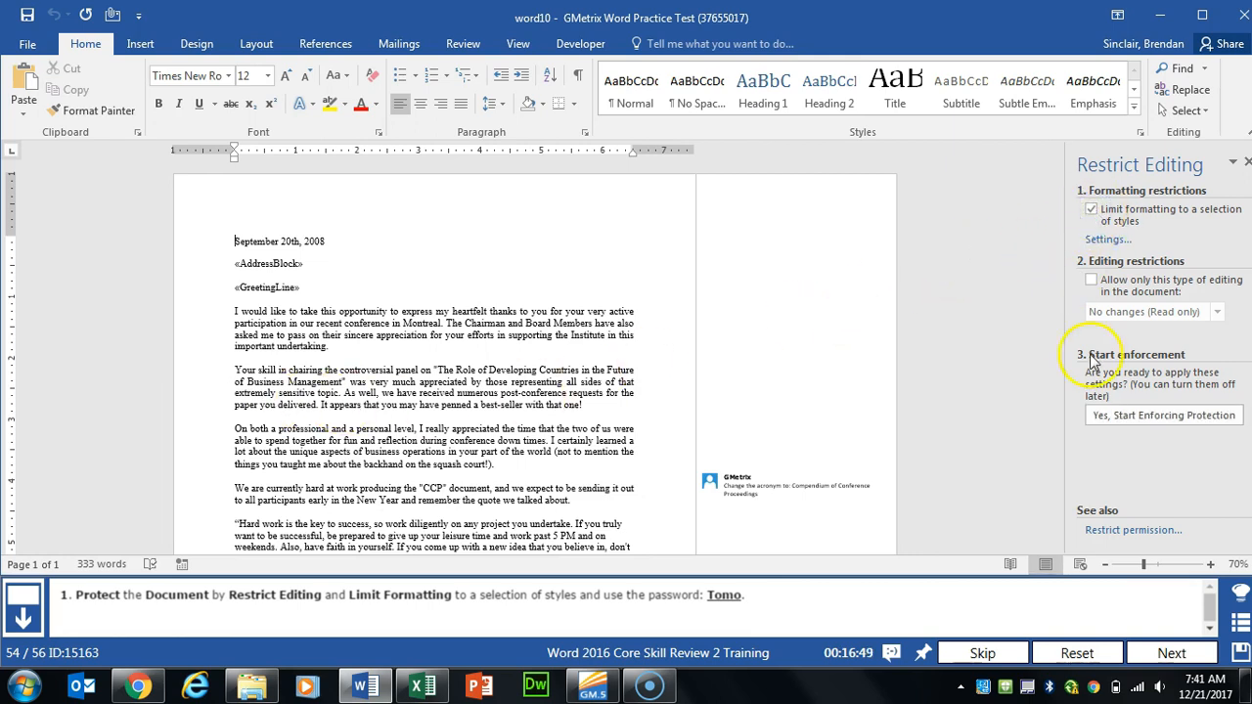
Start enforcing protection, enter and confirm the document protection password given in the task, and continue to the next task.
{"action": "left_click", "coordinate": [1177, 421]}
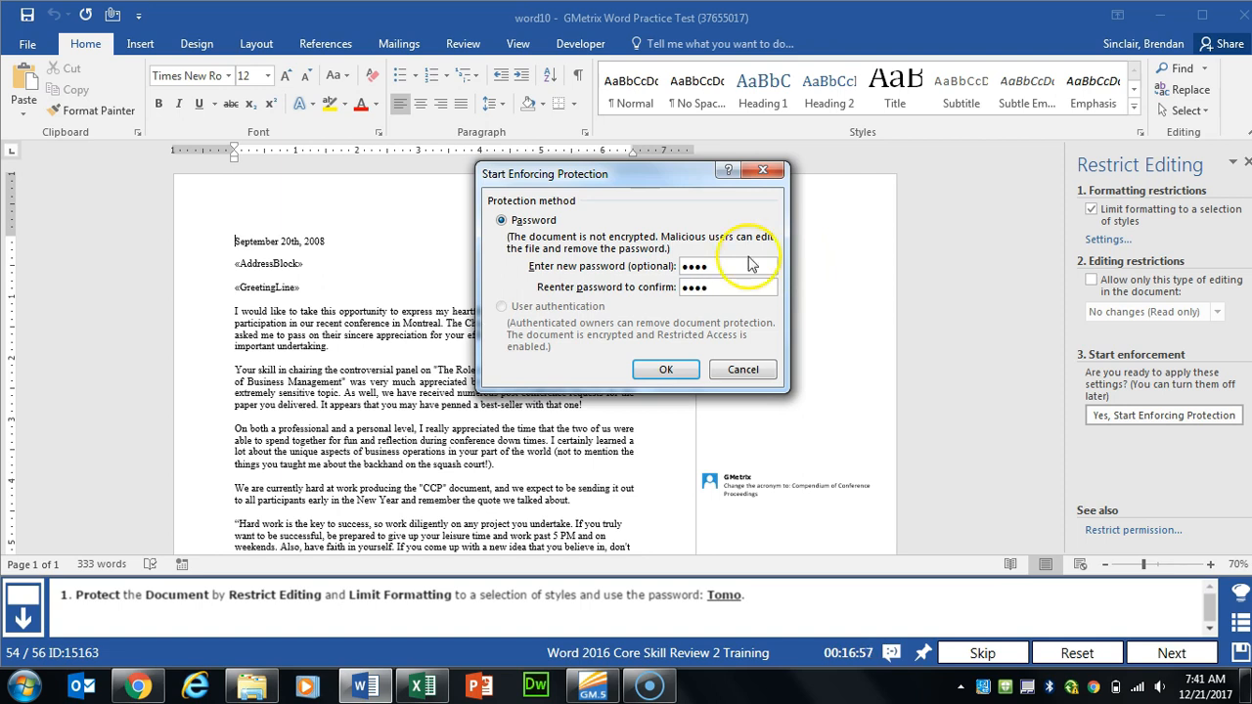
{"action": "left_click", "coordinate": [675, 370]}
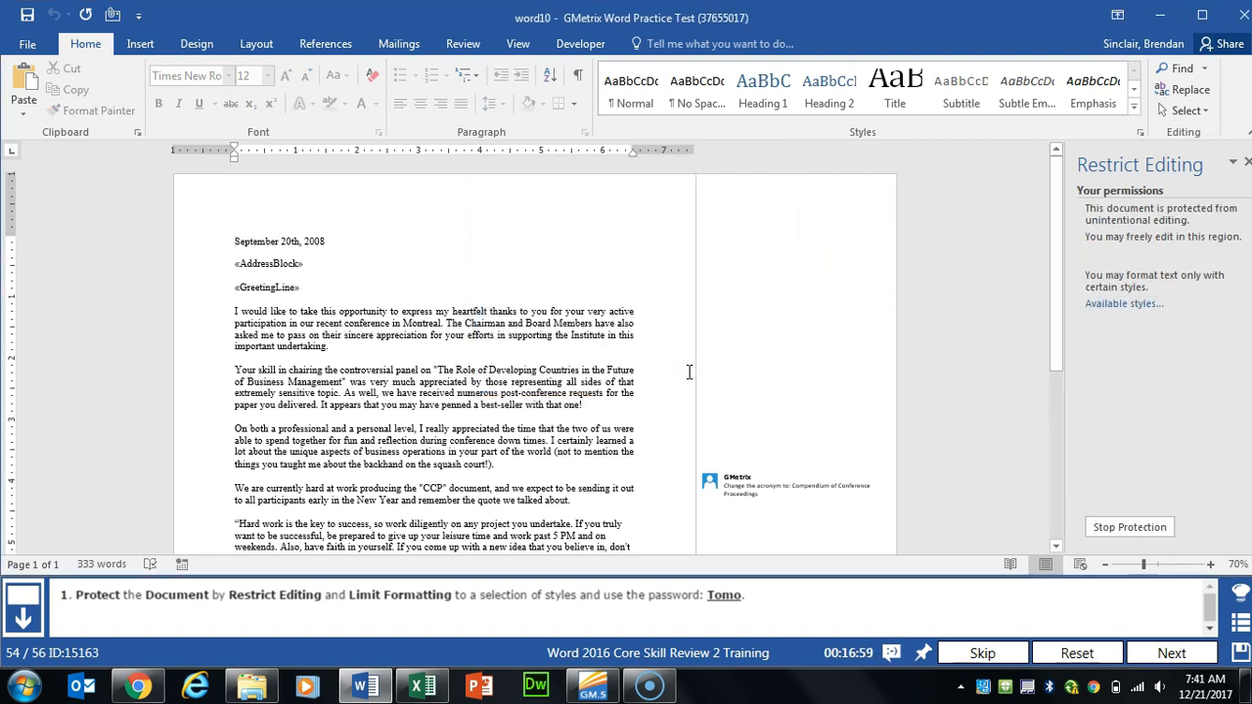
{"action": "left_click", "coordinate": [1171, 653]}
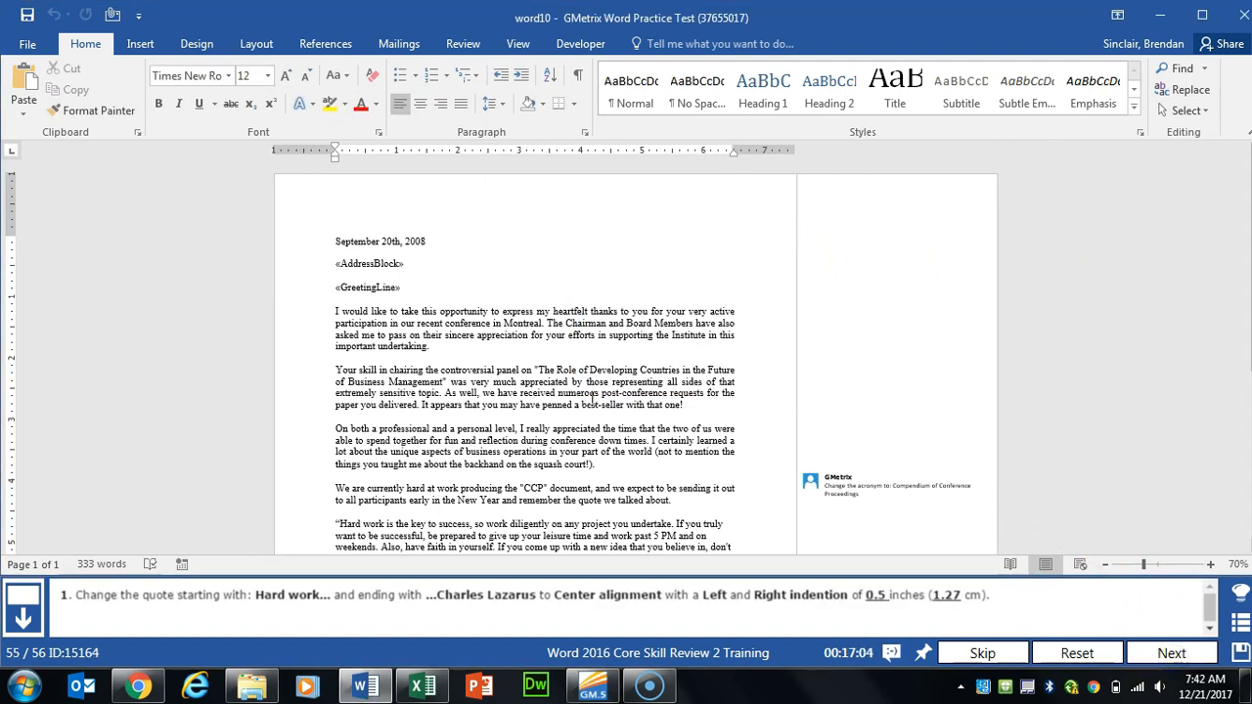
Select the quote starting with "Hard work" and set its alignment to Centered in the paragraph settings.
{"action": "scroll", "coordinate": [590, 399], "scroll_direction": "down", "scroll_amount": 5}
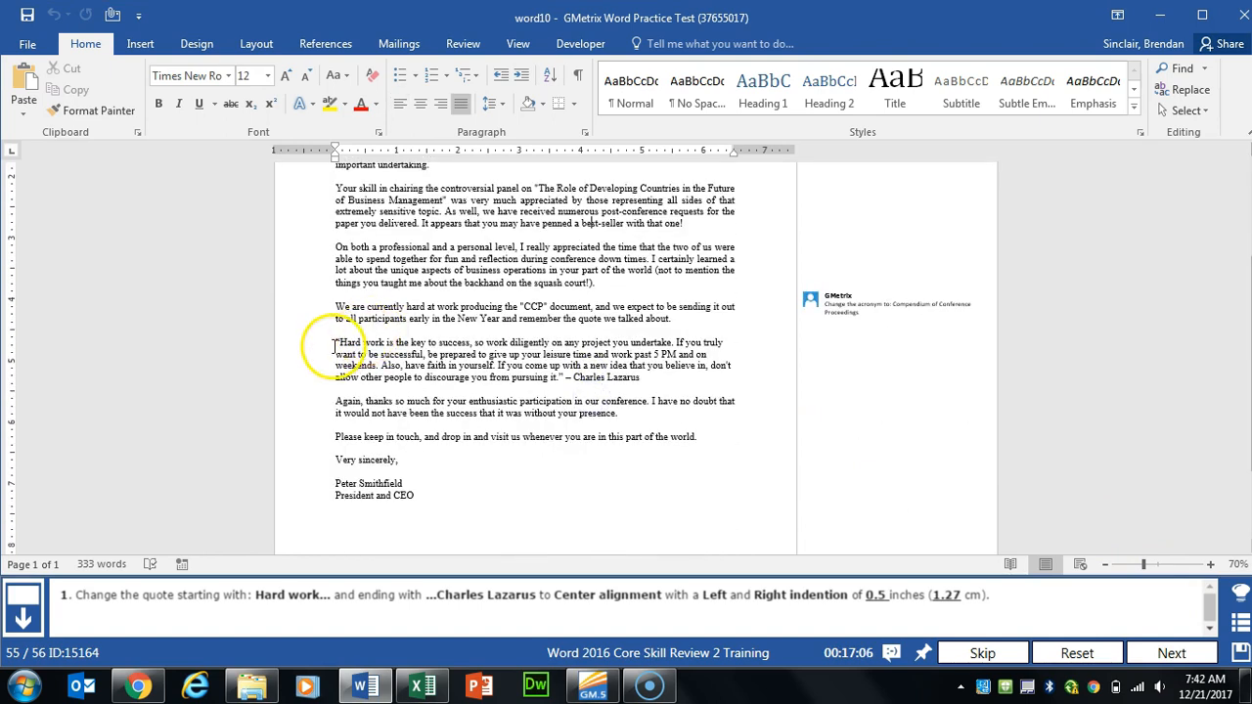
{"action": "left_click_drag", "start_coordinate": [331, 337], "coordinate": [695, 382]}
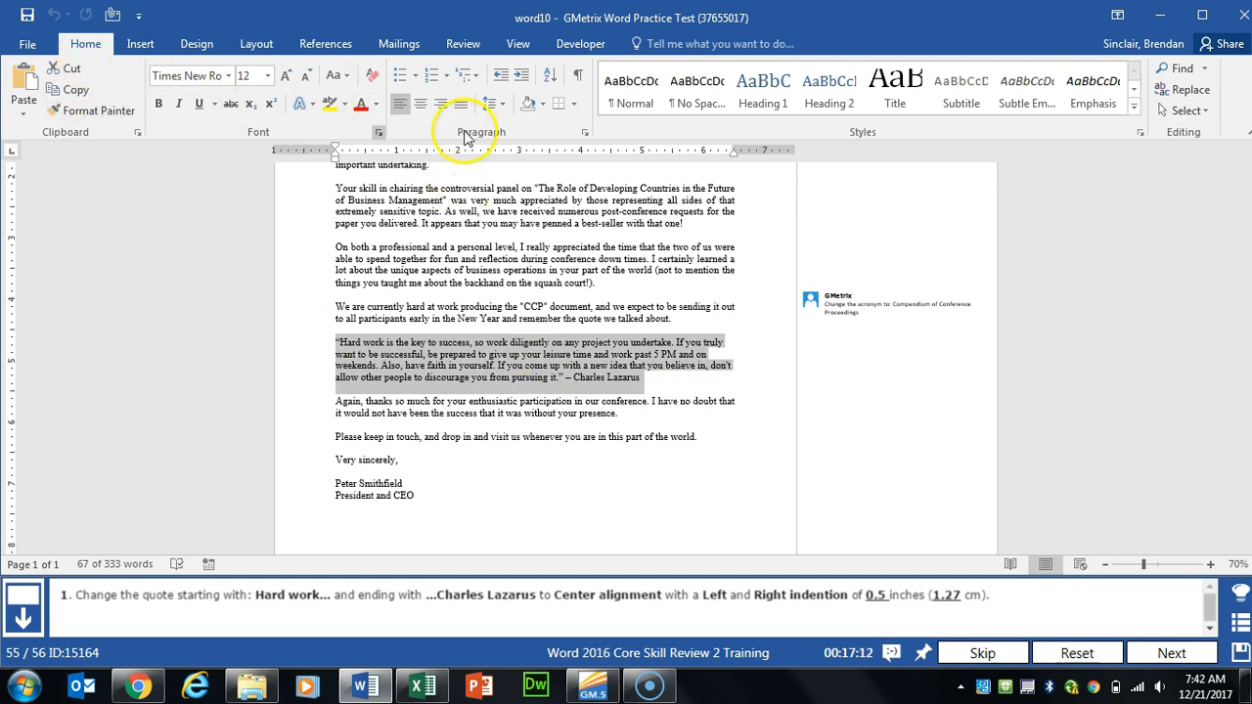
{"action": "left_click", "coordinate": [585, 134]}
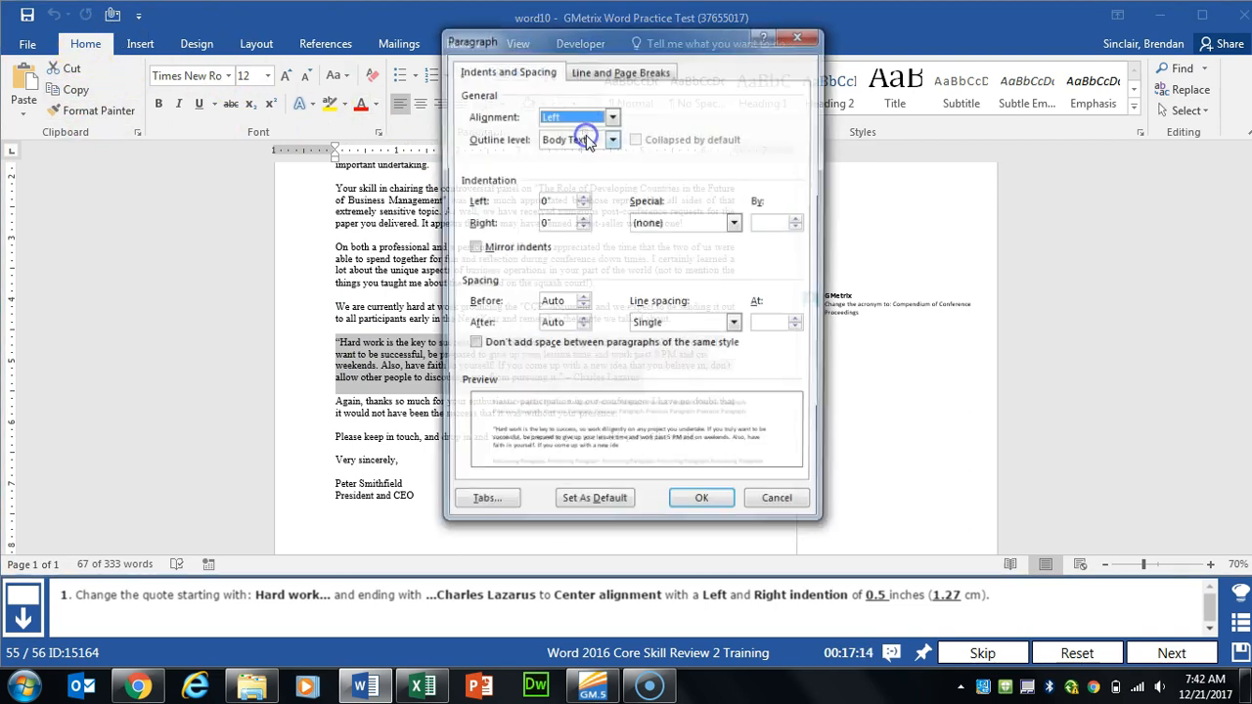
{"action": "left_click", "coordinate": [608, 163]}
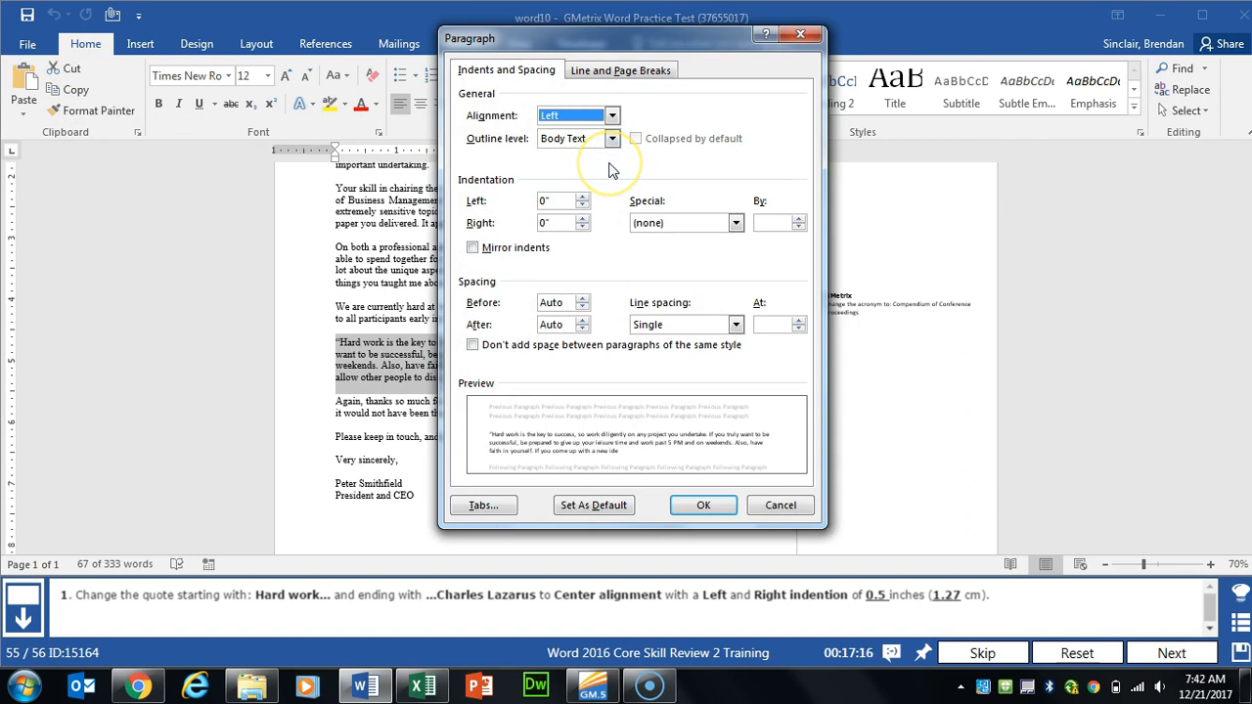
{"action": "left_click", "coordinate": [573, 116]}
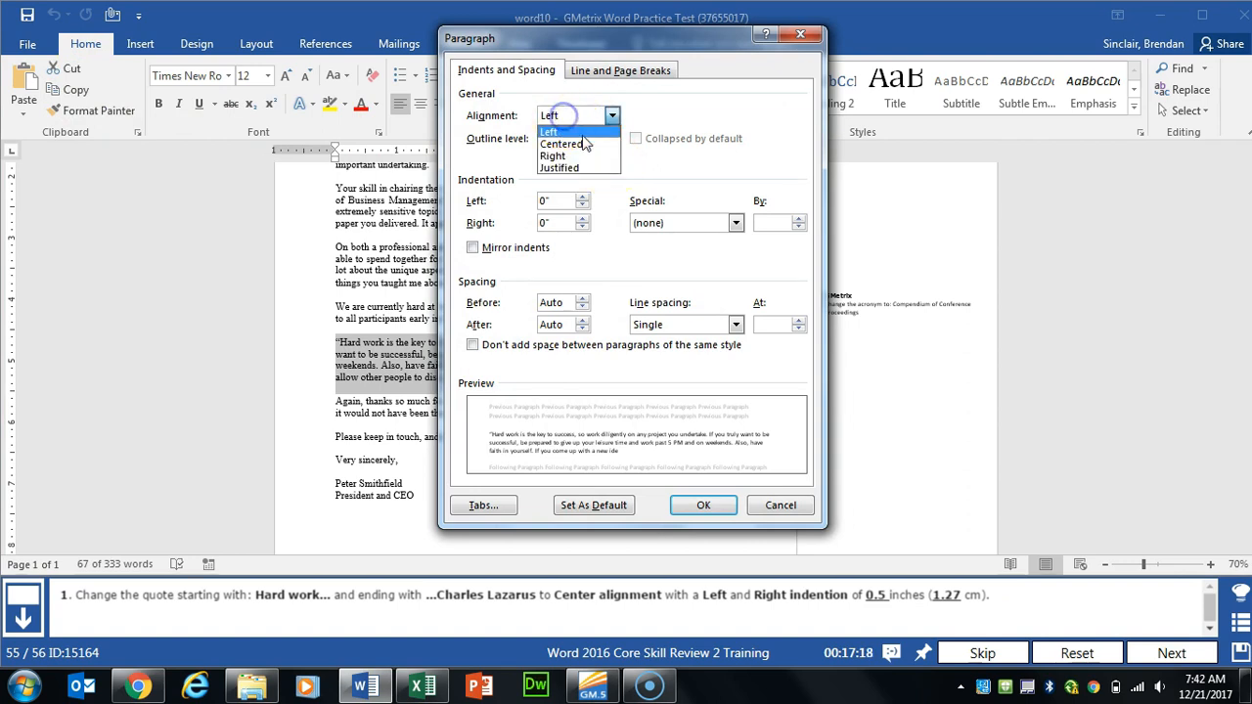
{"action": "left_click", "coordinate": [578, 145]}
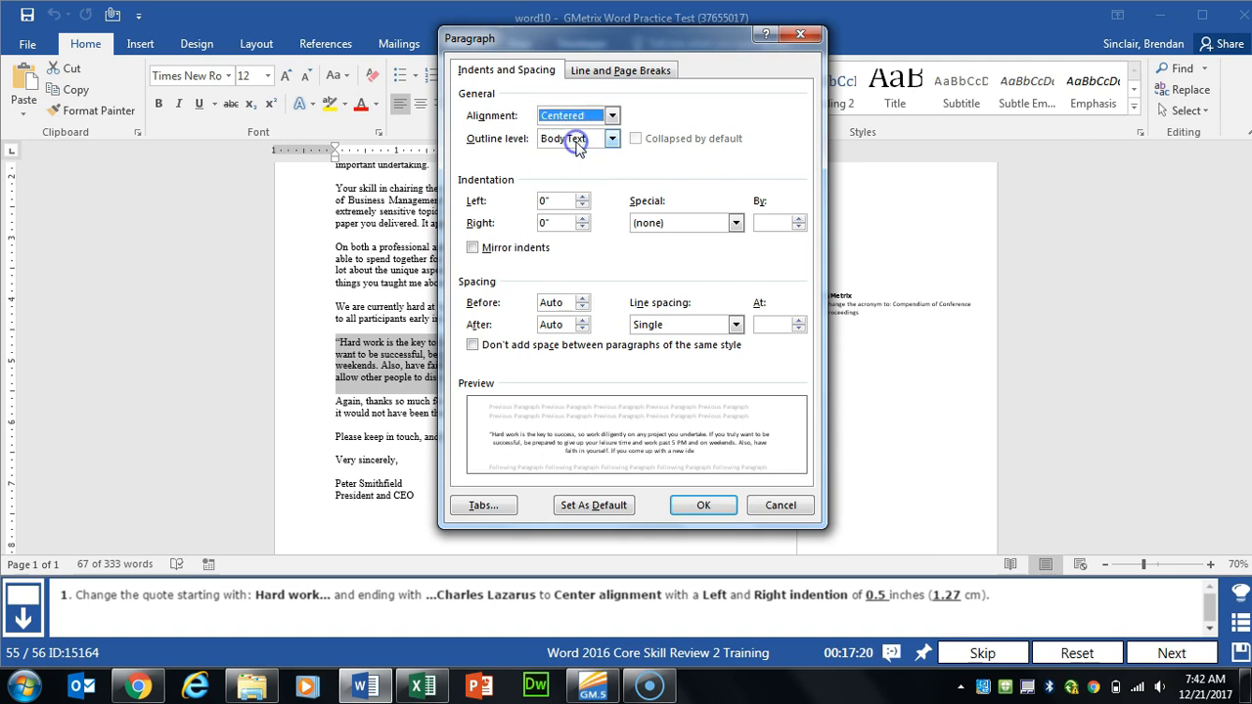
Set the quote's left and right indentation to .5 inches, apply the paragraph settings and continue to the next task.
{"action": "left_click", "coordinate": [500, 200]}
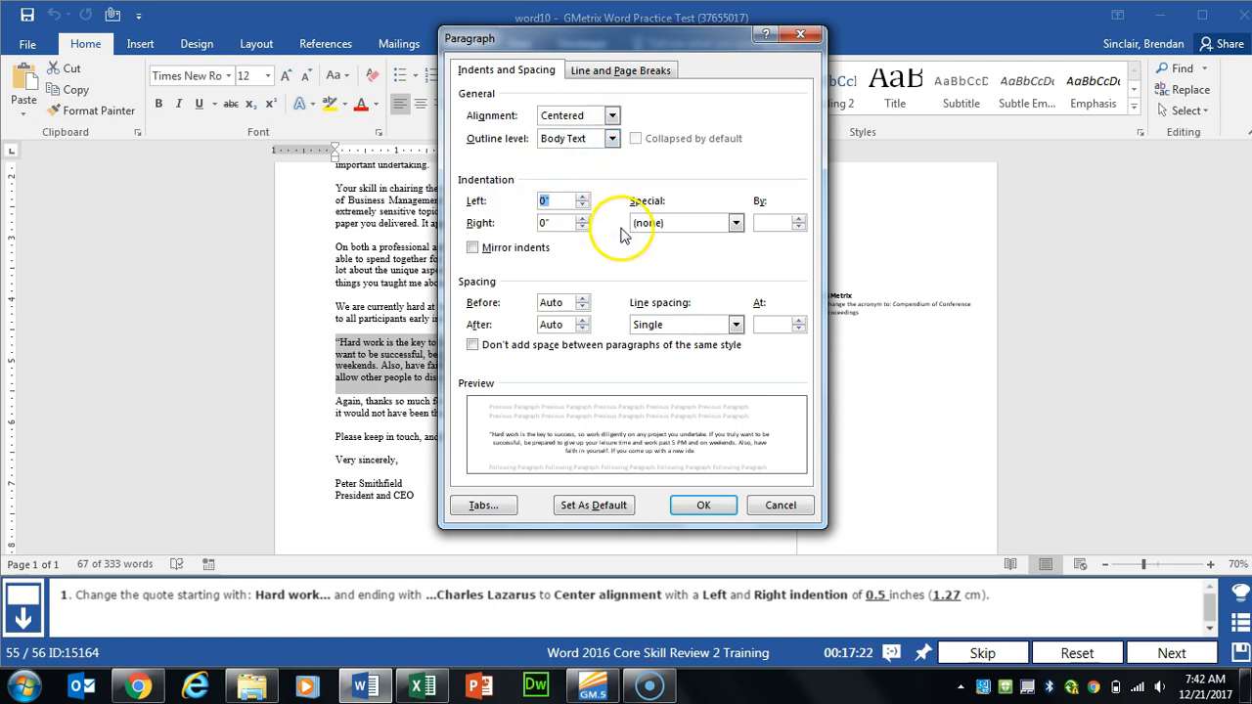
{"action": "type", "text": ".5"}
{"action": "key", "text": "Tab"}
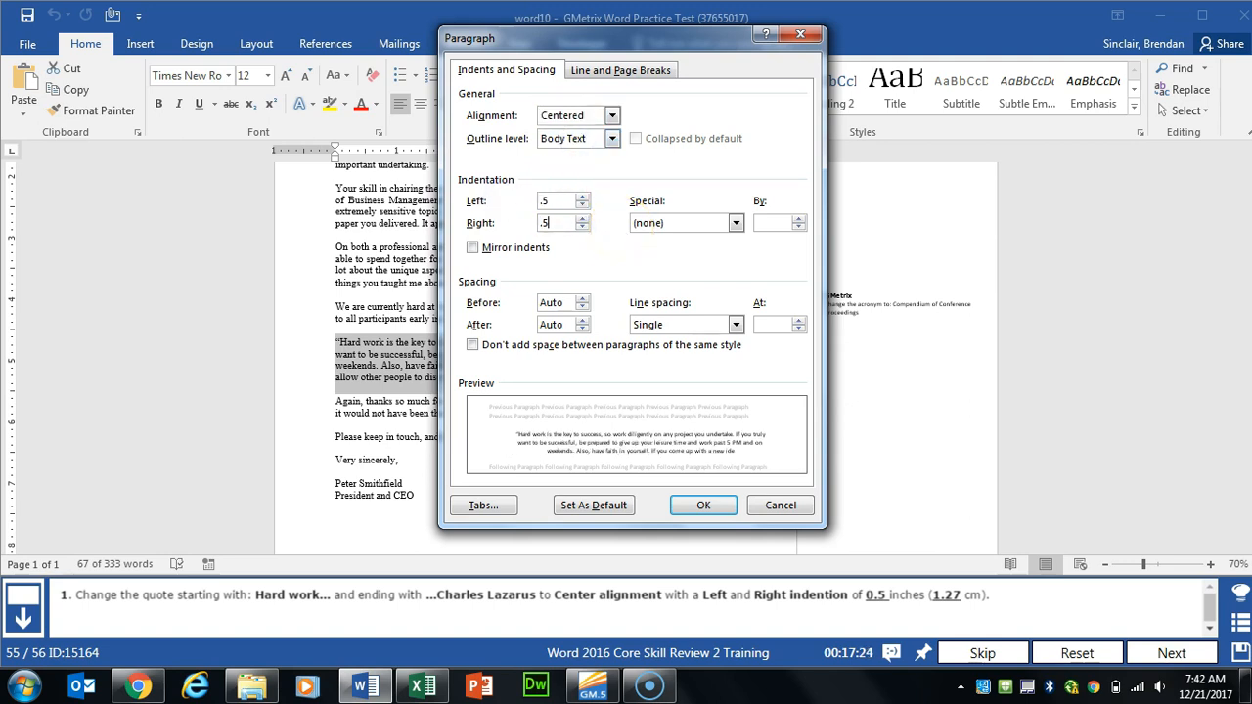
{"action": "type", "text": ".5"}
{"action": "left_click", "coordinate": [704, 506]}
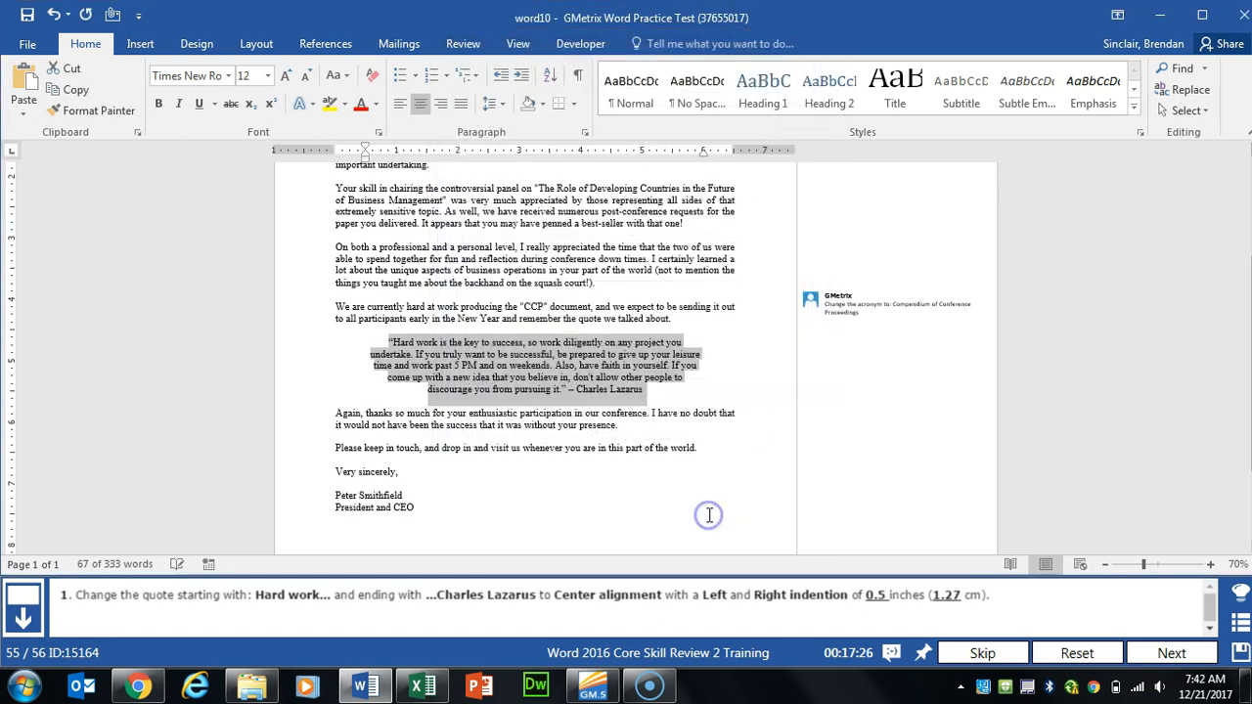
{"action": "left_click", "coordinate": [1145, 652]}
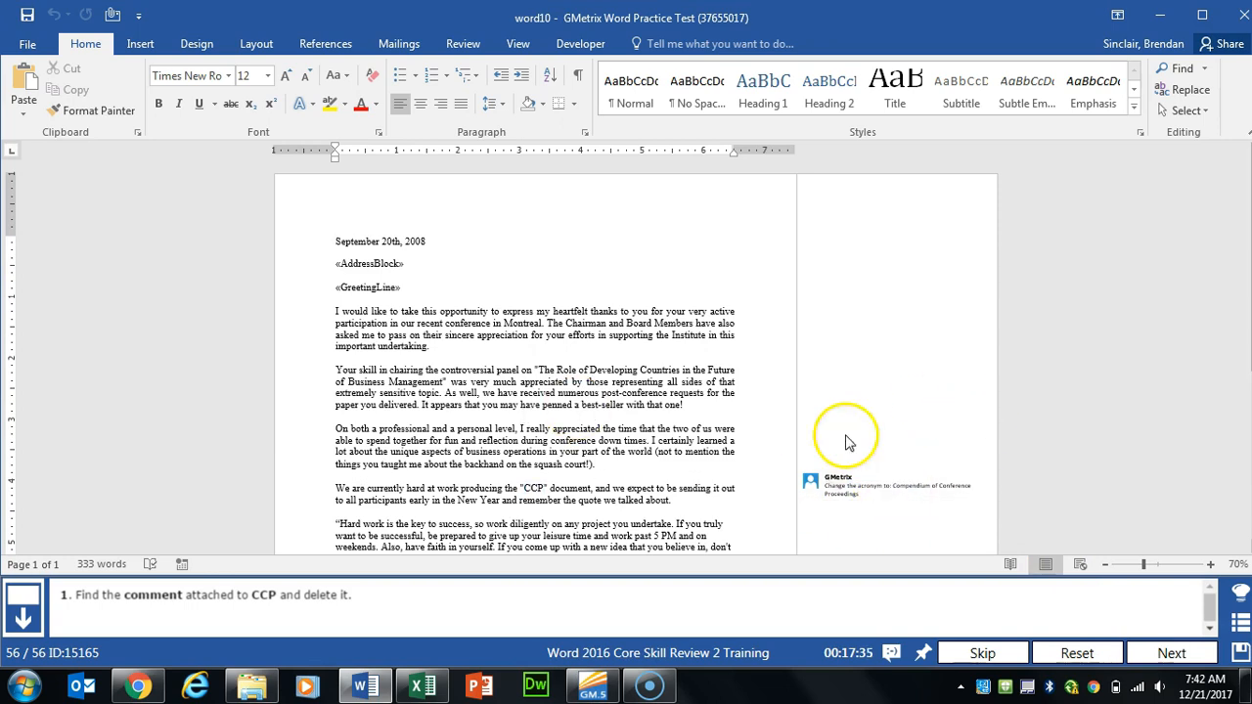
Find the comment attached to "CCP" in the letter and delete it.
{"action": "left_click", "coordinate": [465, 43]}
{"action": "left_click", "coordinate": [475, 103]}
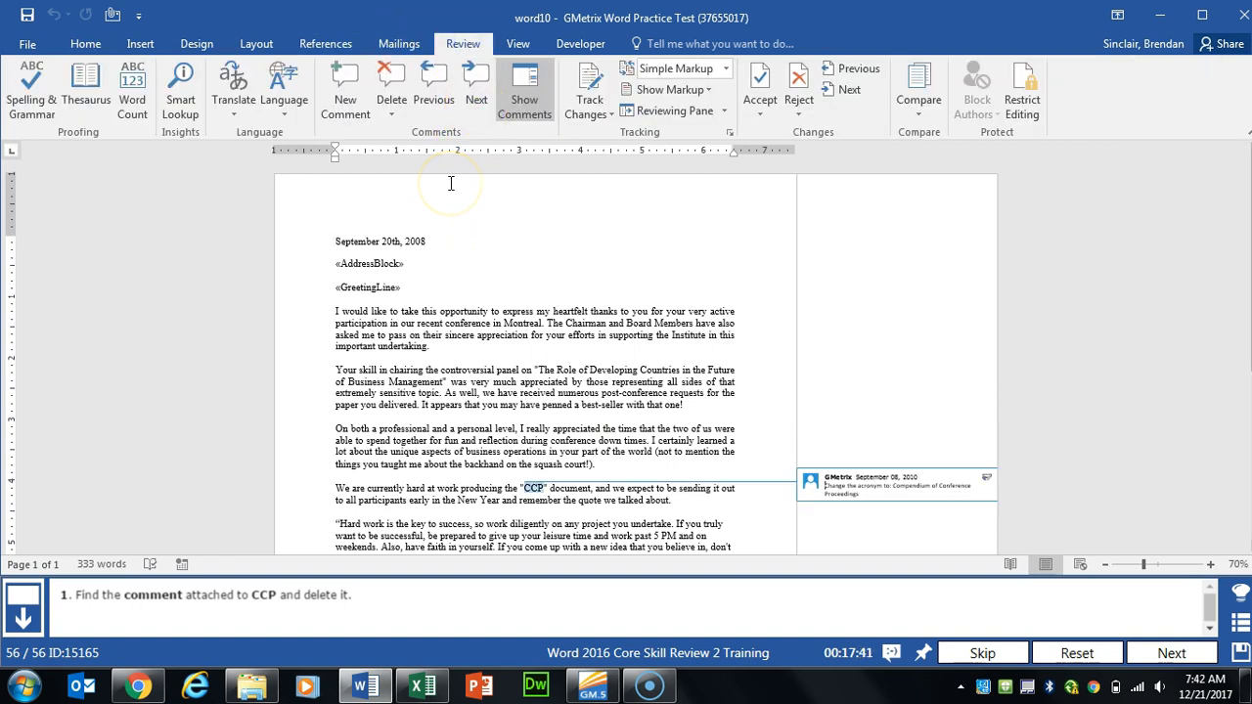
{"action": "left_click", "coordinate": [385, 76]}
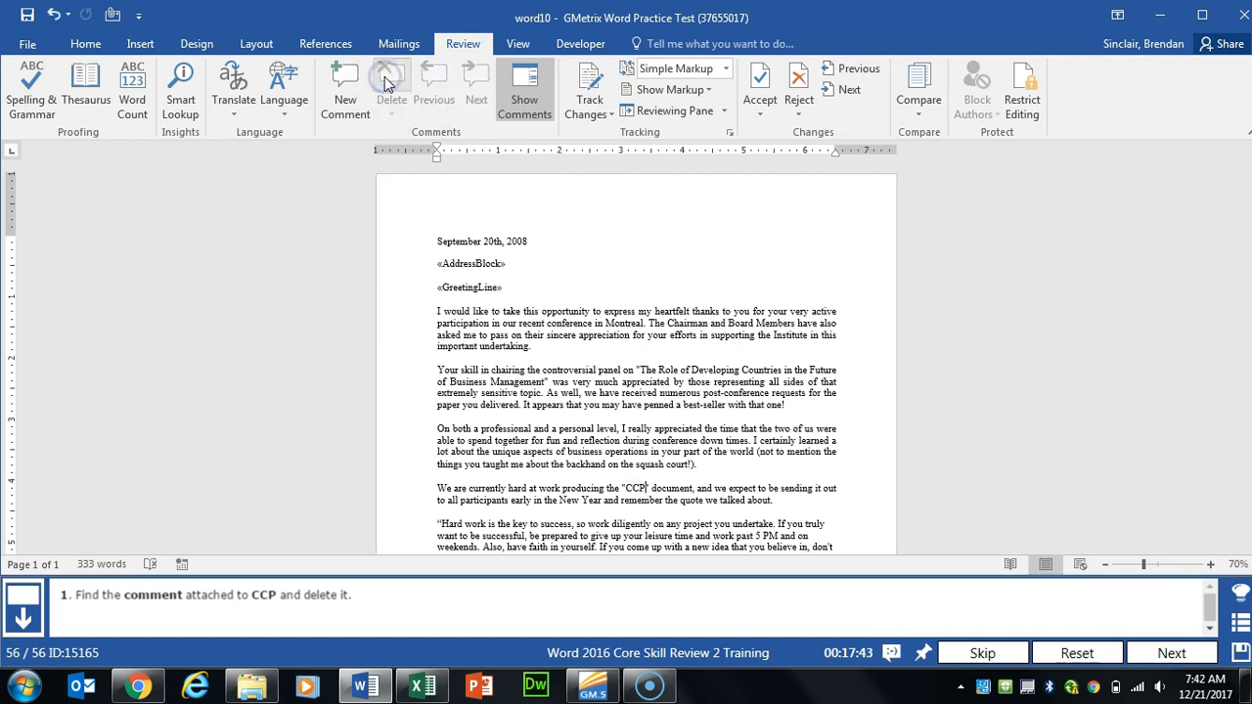